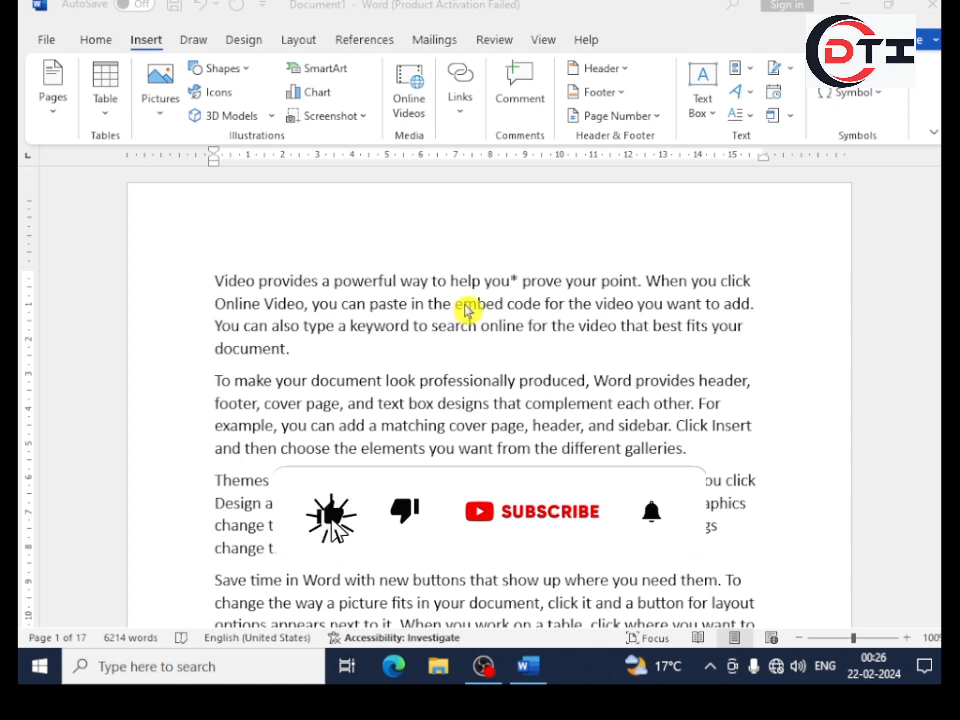
Add a page header reading "DTI TECHNICAL INSTITUE" to the document and leave header editing.
{"action": "left_click", "coordinate": [626, 76]}
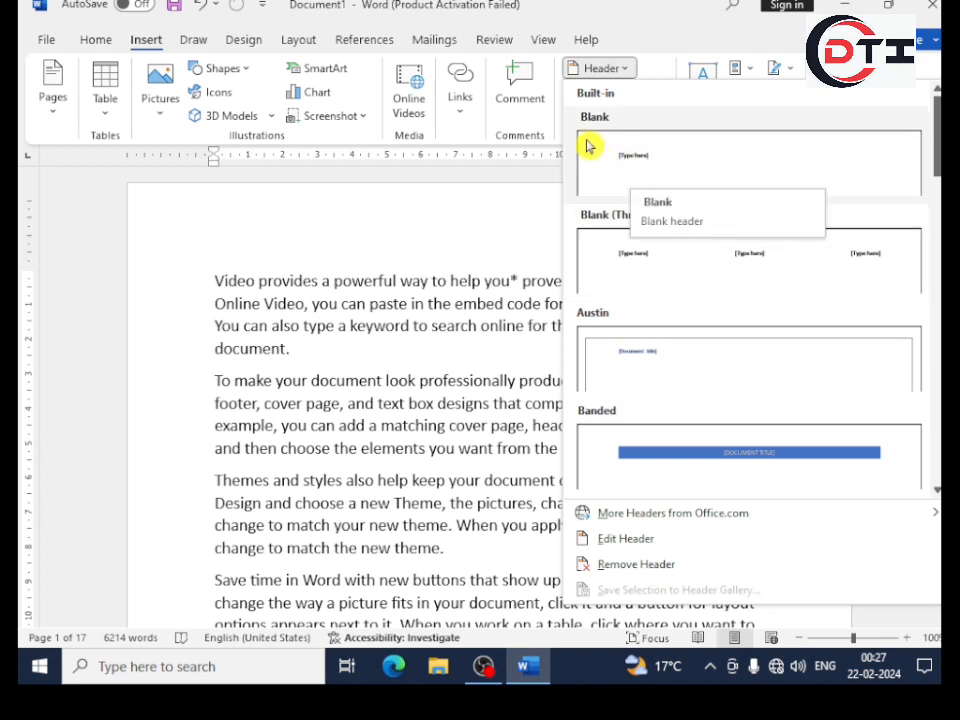
{"action": "left_click", "coordinate": [637, 548]}
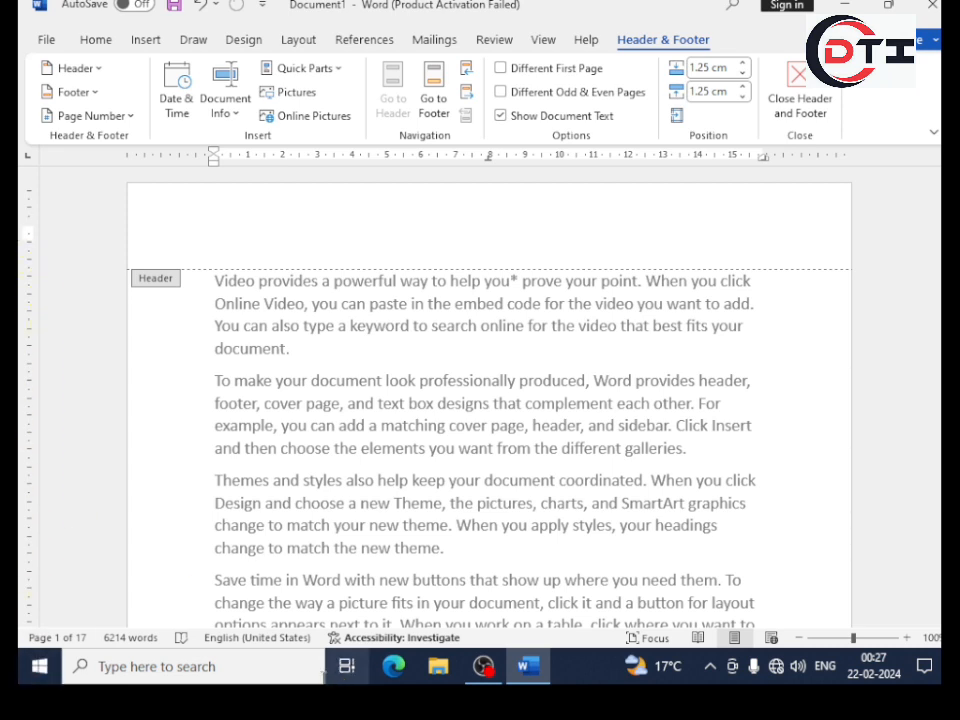
{"action": "type", "text": "DT"}
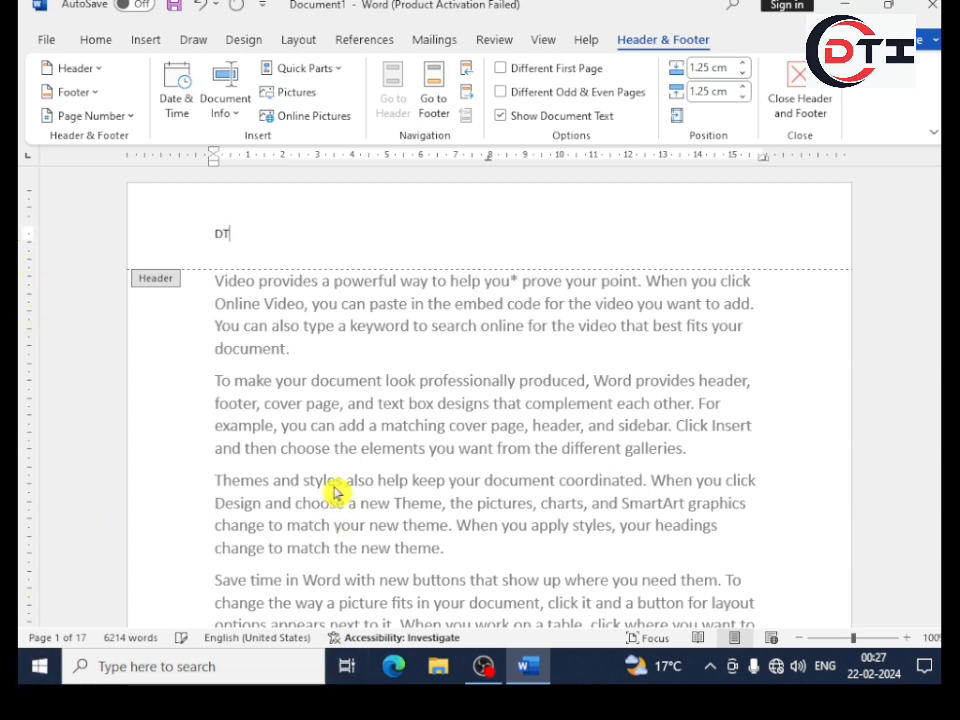
{"action": "type", "text": "I TEC"}
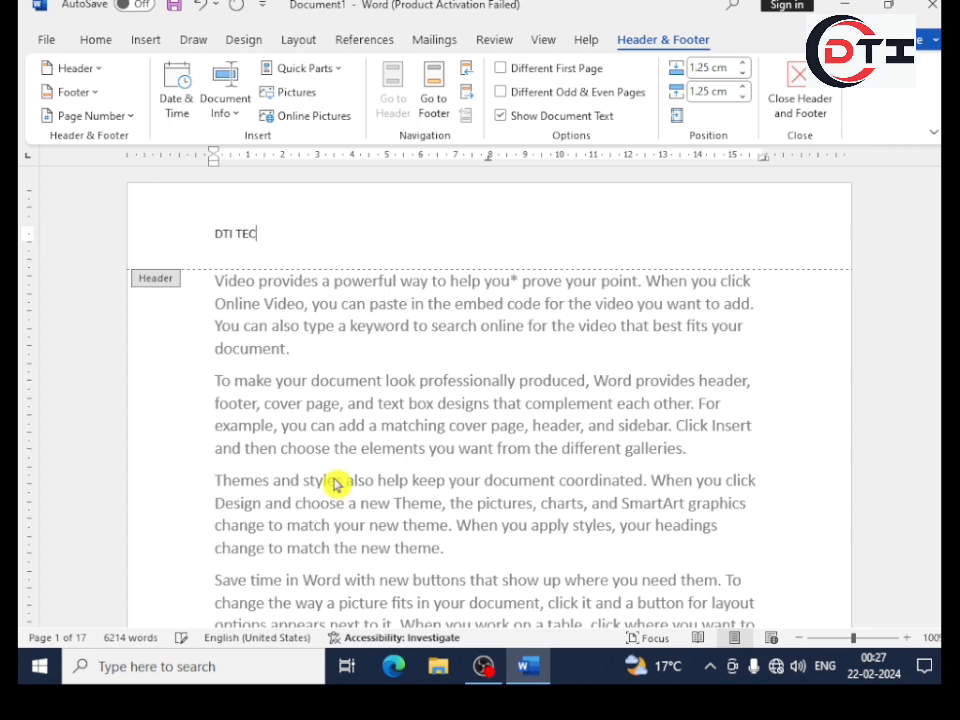
{"action": "type", "text": "HNICAL"}
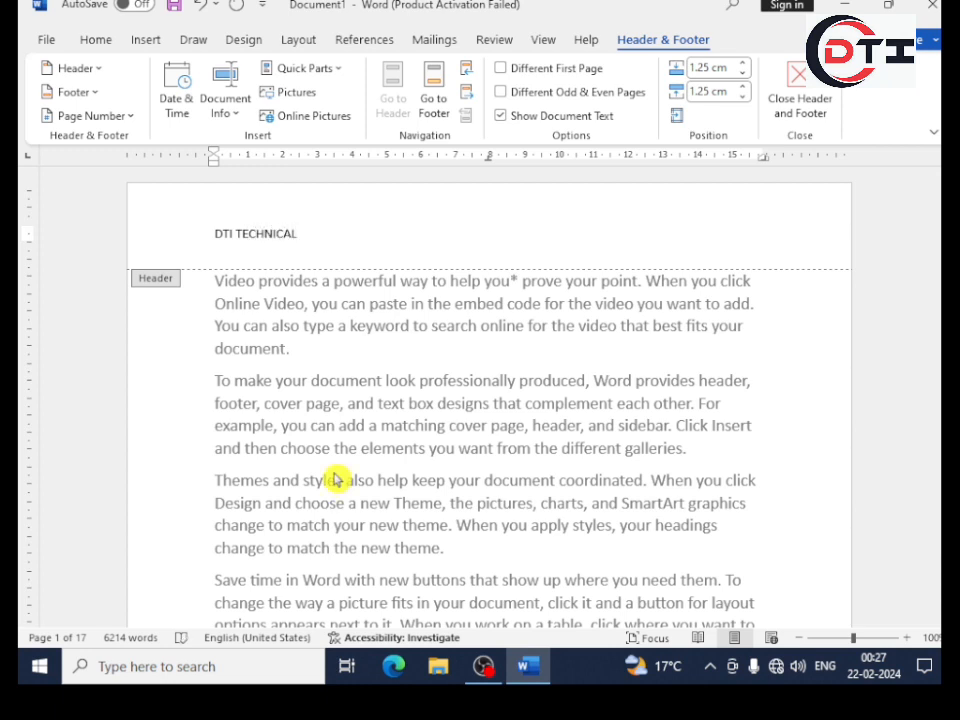
{"action": "type", "text": " INSTI"}
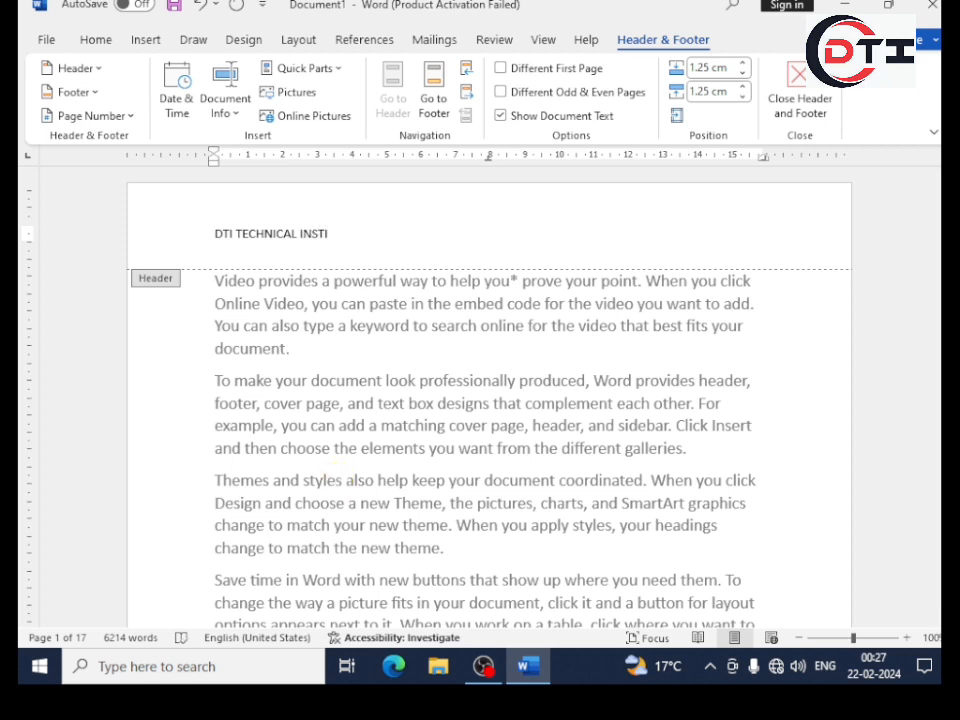
{"action": "key", "text": "BackSpace"}
{"action": "key", "text": "BackSpace"}
{"action": "key", "text": "BackSpace"}
{"action": "type", "text": "STITUE"}
{"action": "left_click", "coordinate": [810, 106]}
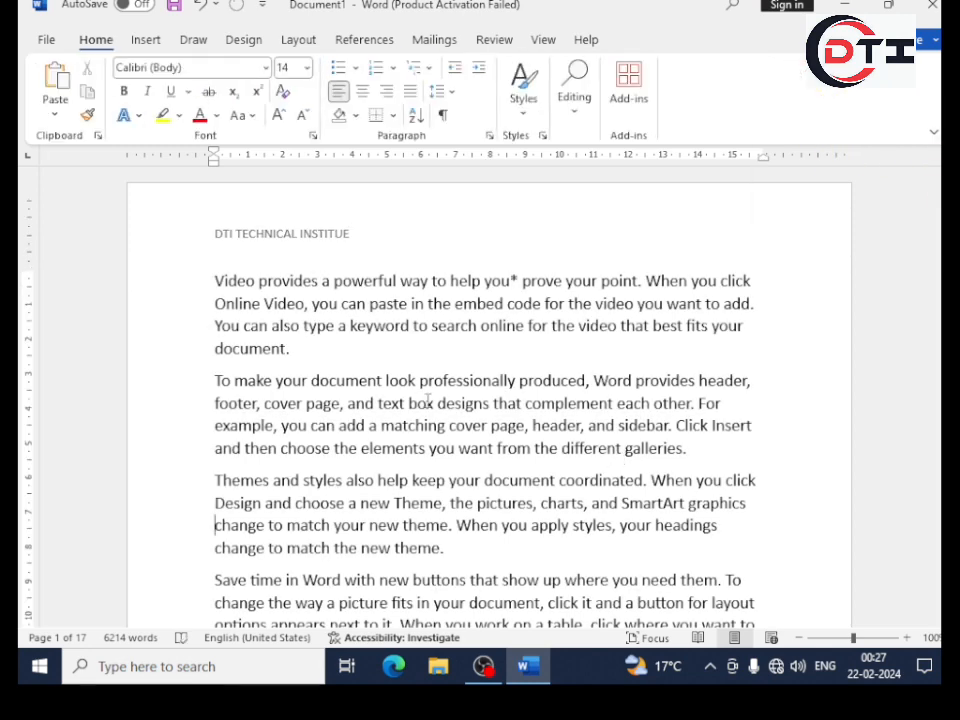
Check the new header on the first and second pages of the document.
{"action": "scroll", "coordinate": [245, 211], "scroll_direction": "up", "scroll_amount": 2}
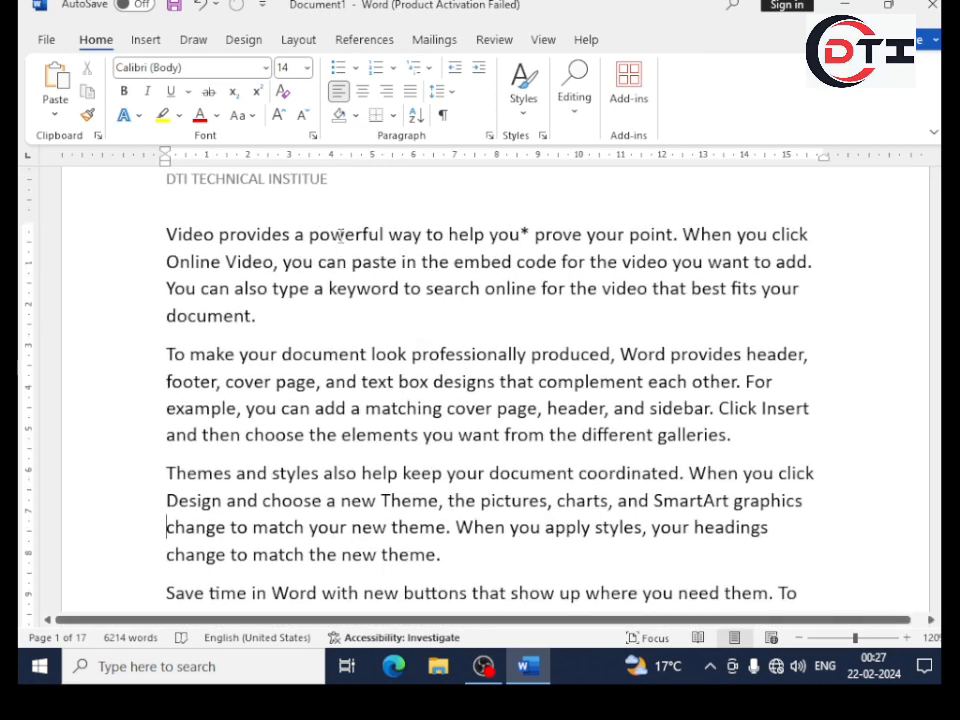
{"action": "scroll", "coordinate": [340, 236], "scroll_direction": "up", "scroll_amount": 2}
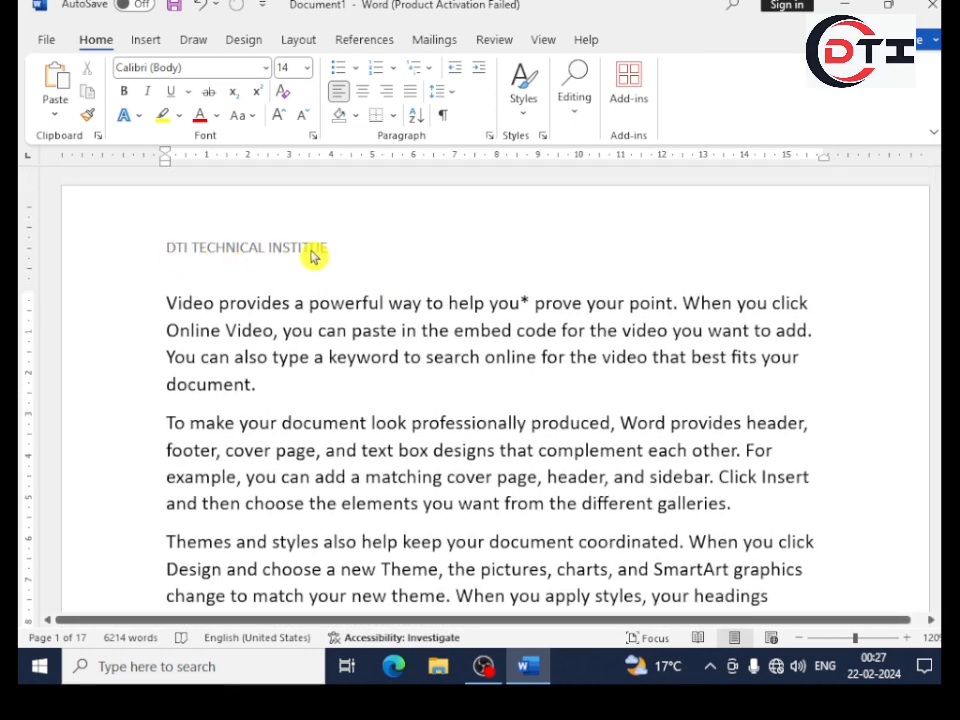
{"action": "scroll", "coordinate": [313, 257], "scroll_direction": "down", "scroll_amount": 10}
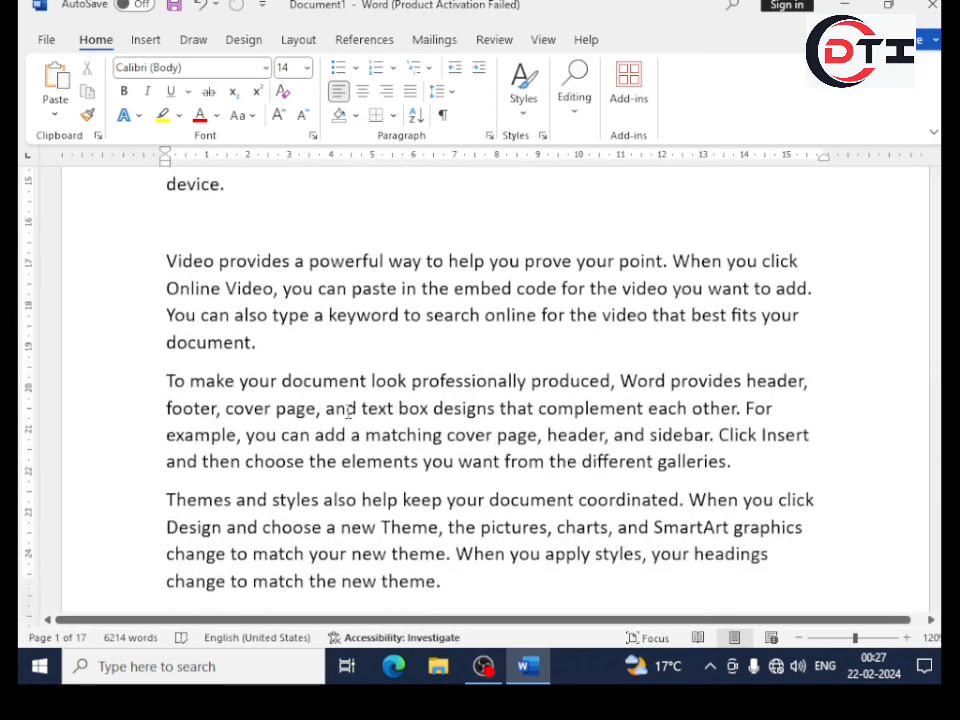
{"action": "scroll", "coordinate": [349, 411], "scroll_direction": "down", "scroll_amount": 7}
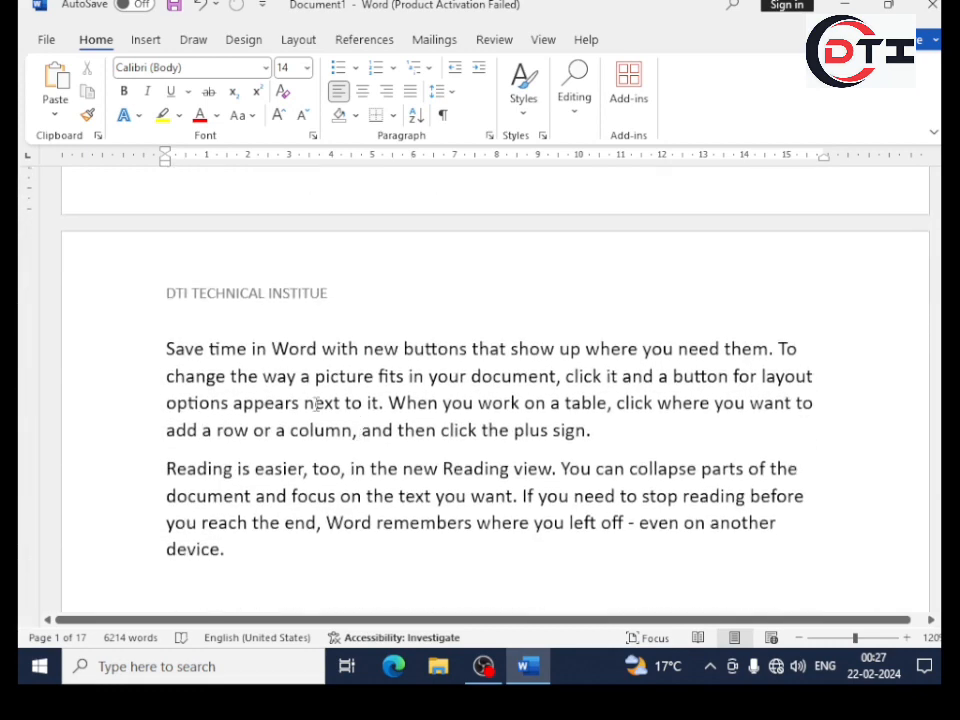
{"action": "scroll", "coordinate": [316, 404], "scroll_direction": "down", "scroll_amount": 5}
{"action": "scroll", "coordinate": [508, 340], "scroll_direction": "up", "scroll_amount": 3}
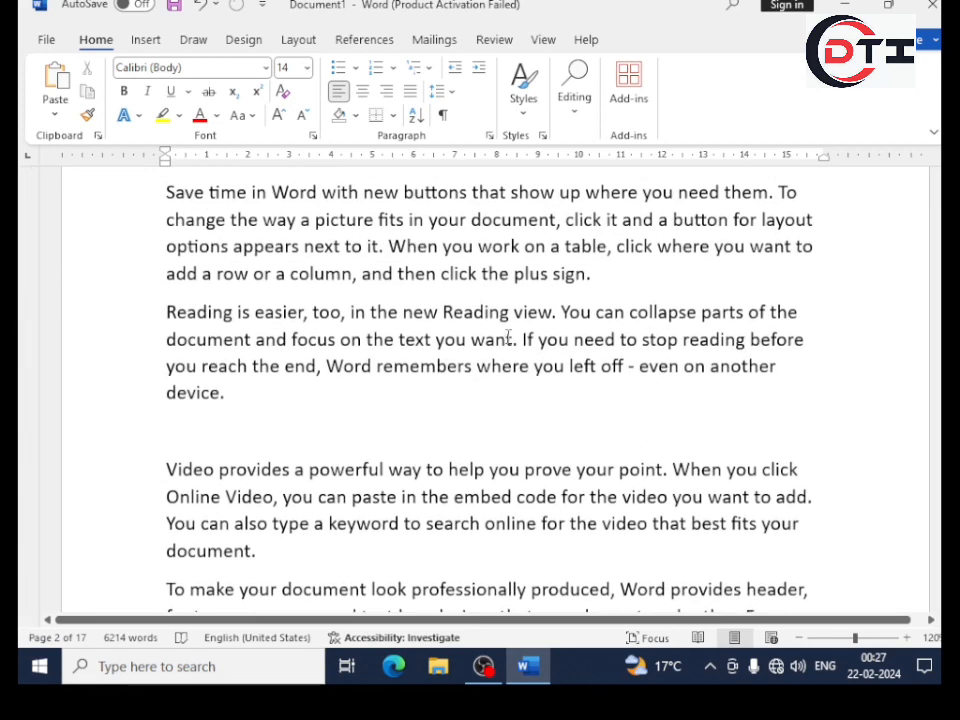
{"action": "scroll", "coordinate": [508, 336], "scroll_direction": "down", "scroll_amount": 3}
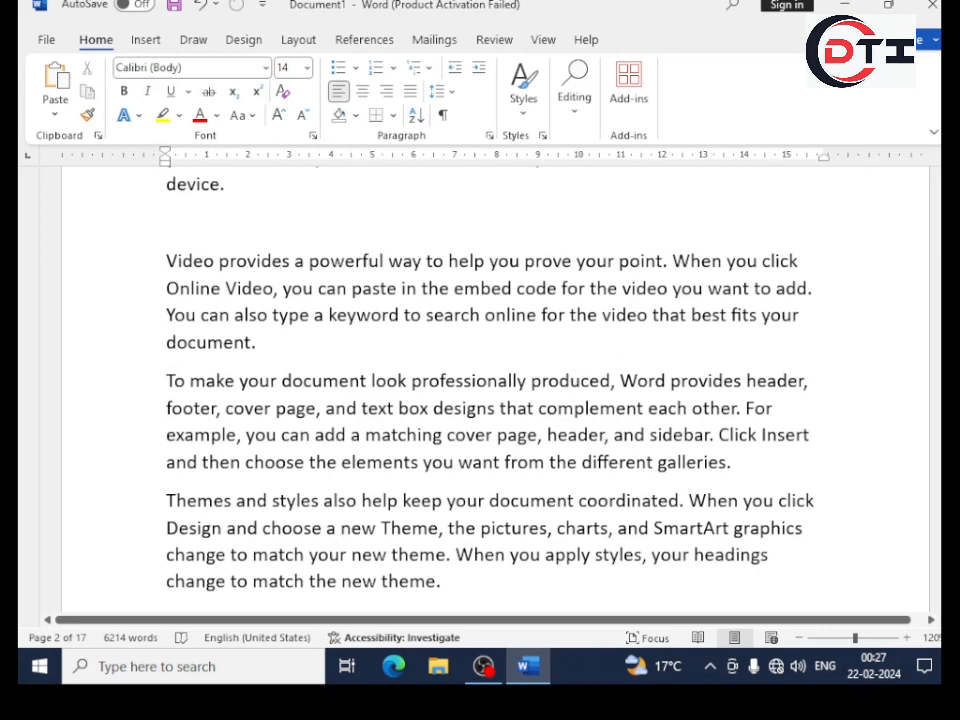
Turn on different odd and even page headers and enter "DOCUMENTS NOTS" as the even page header on page 2.
{"action": "left_click", "coordinate": [147, 40]}
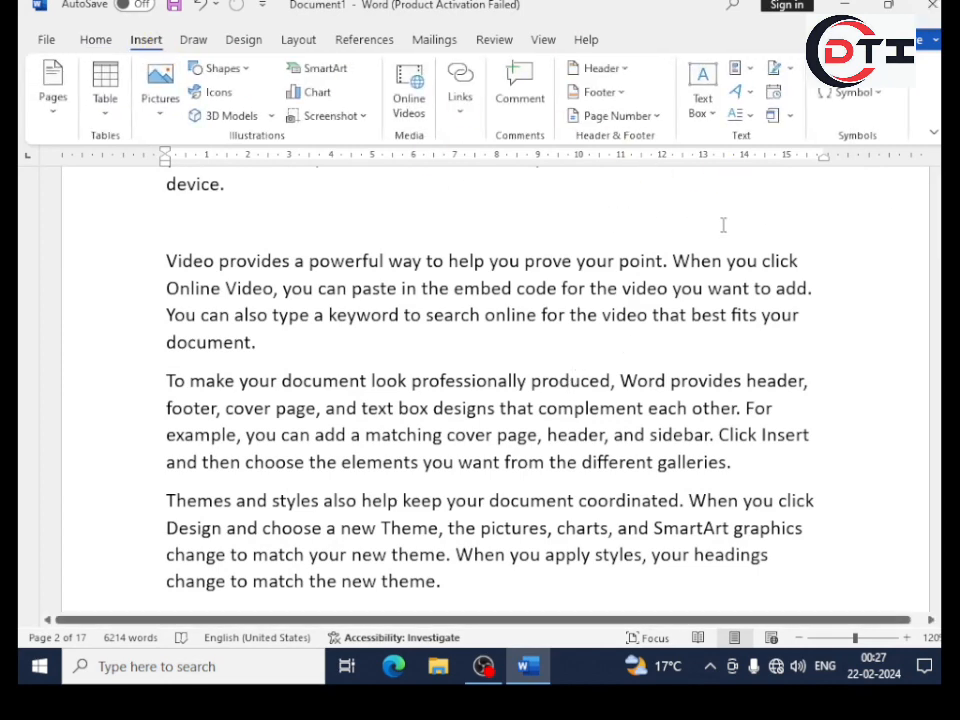
{"action": "scroll", "coordinate": [702, 230], "scroll_direction": "up", "scroll_amount": 1}
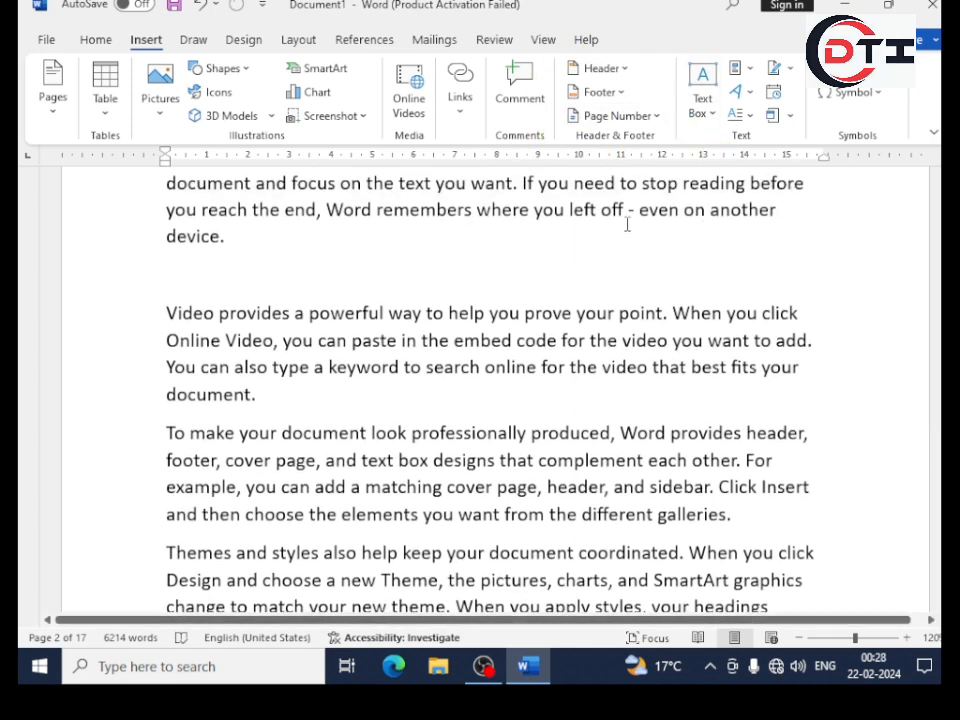
{"action": "scroll", "coordinate": [548, 372], "scroll_direction": "up", "scroll_amount": 5}
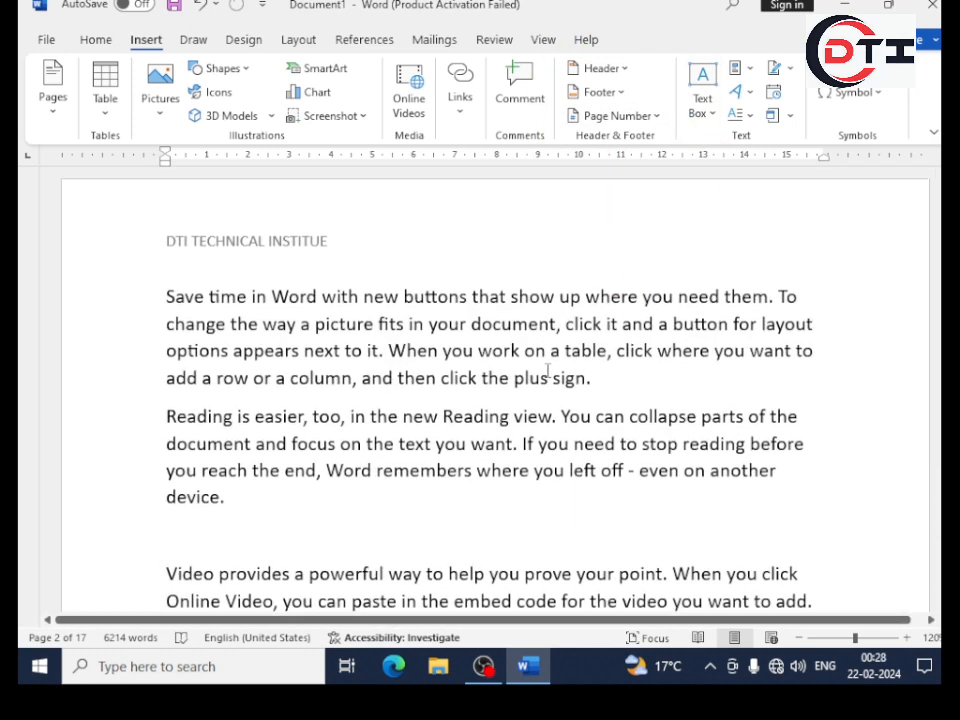
{"action": "double_click", "coordinate": [300, 246]}
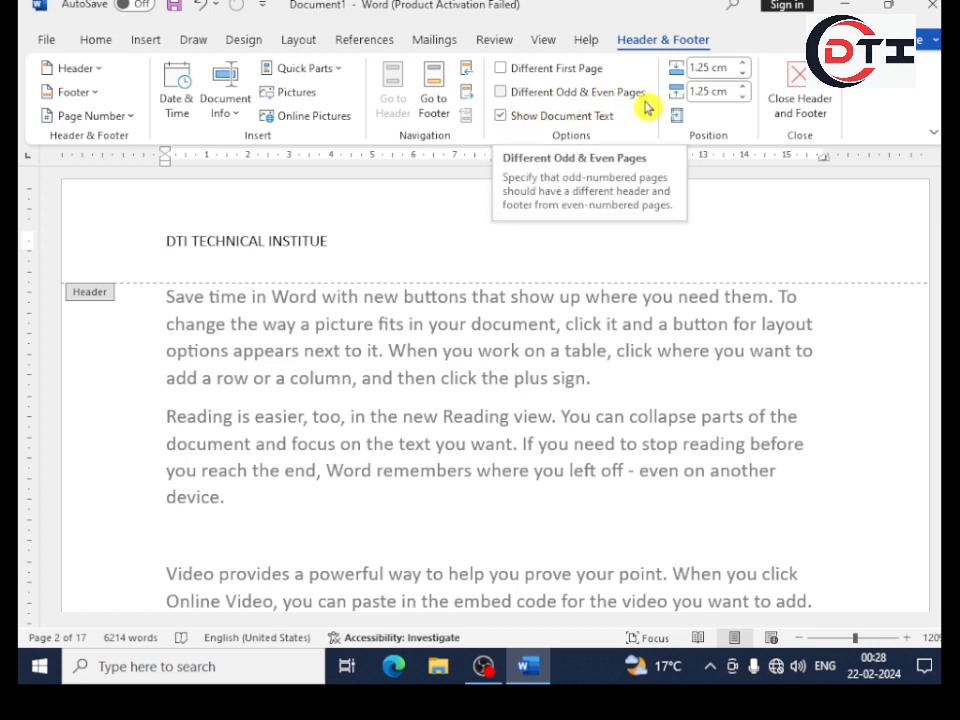
{"action": "left_click", "coordinate": [520, 93]}
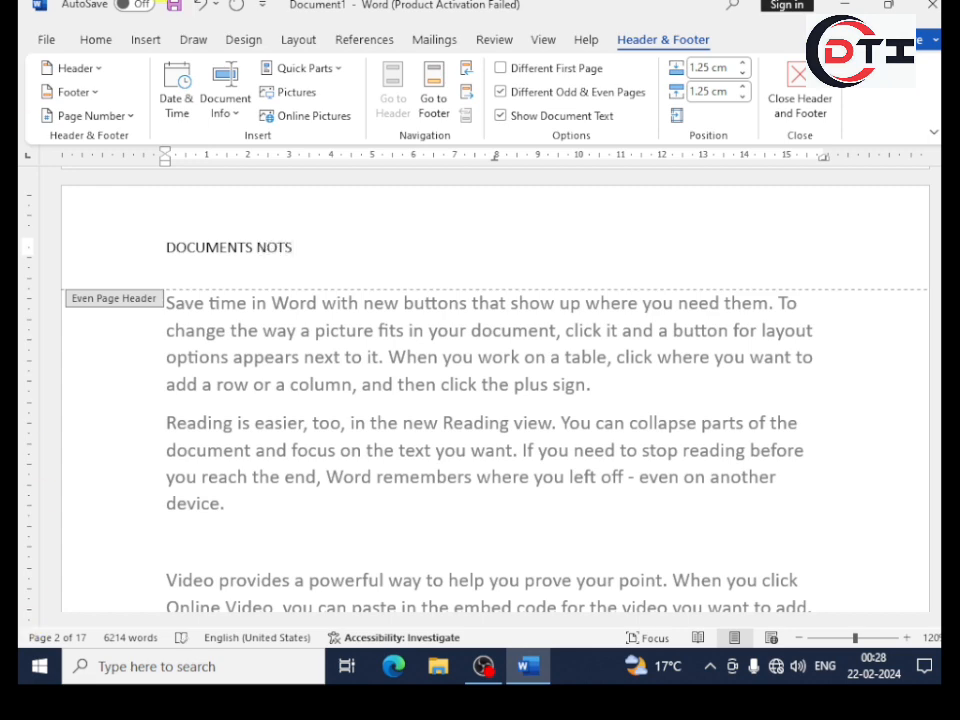
Compare the even page header on page 2 with the odd page header on page 3.
{"action": "scroll", "coordinate": [300, 392], "scroll_direction": "down", "scroll_amount": 3}
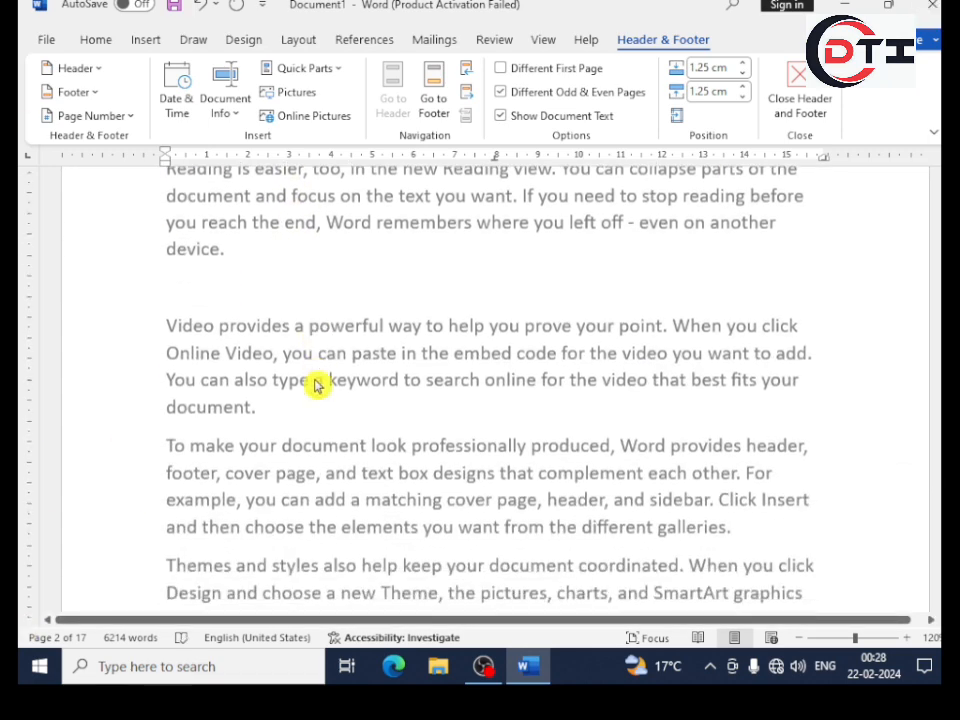
{"action": "scroll", "coordinate": [326, 386], "scroll_direction": "down", "scroll_amount": 7}
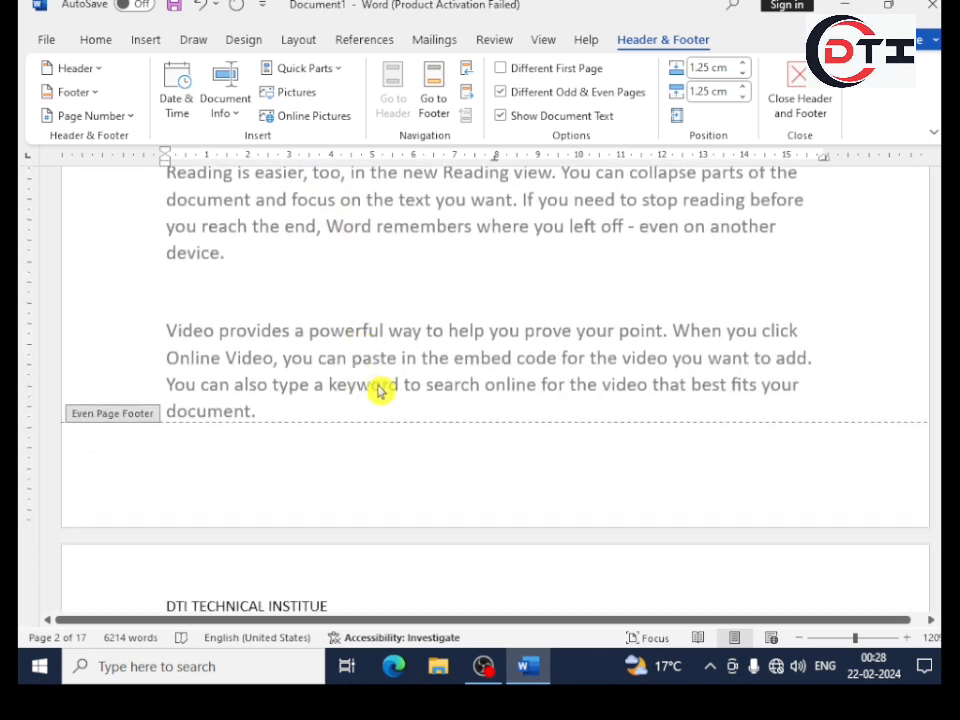
{"action": "scroll", "coordinate": [382, 391], "scroll_direction": "down", "scroll_amount": 2}
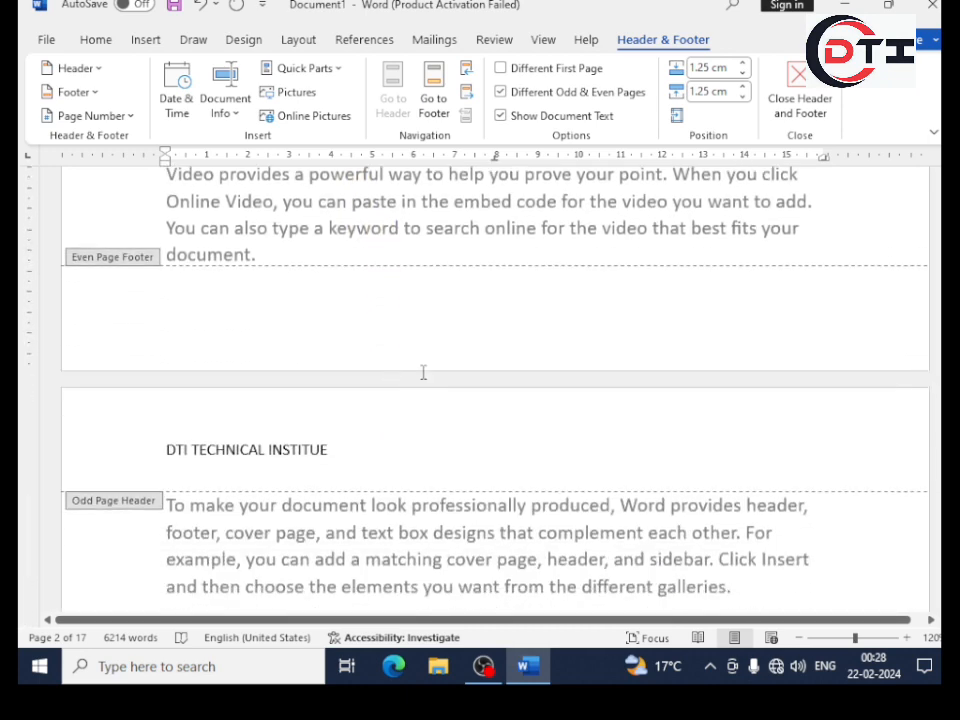
{"action": "scroll", "coordinate": [490, 373], "scroll_direction": "up", "scroll_amount": 12}
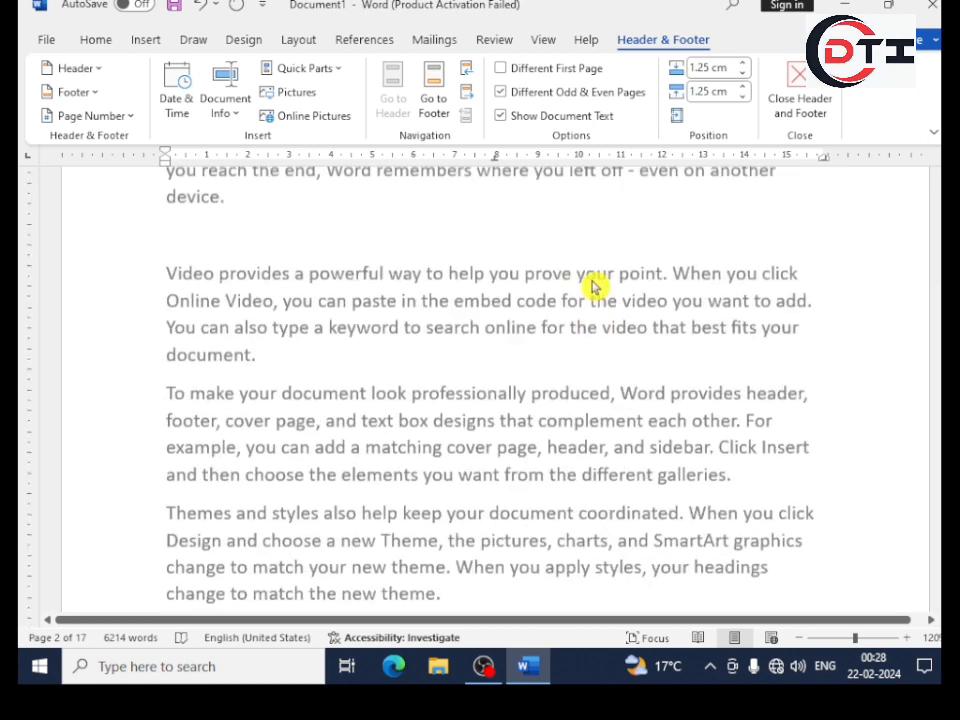
{"action": "scroll", "coordinate": [614, 272], "scroll_direction": "up", "scroll_amount": 9}
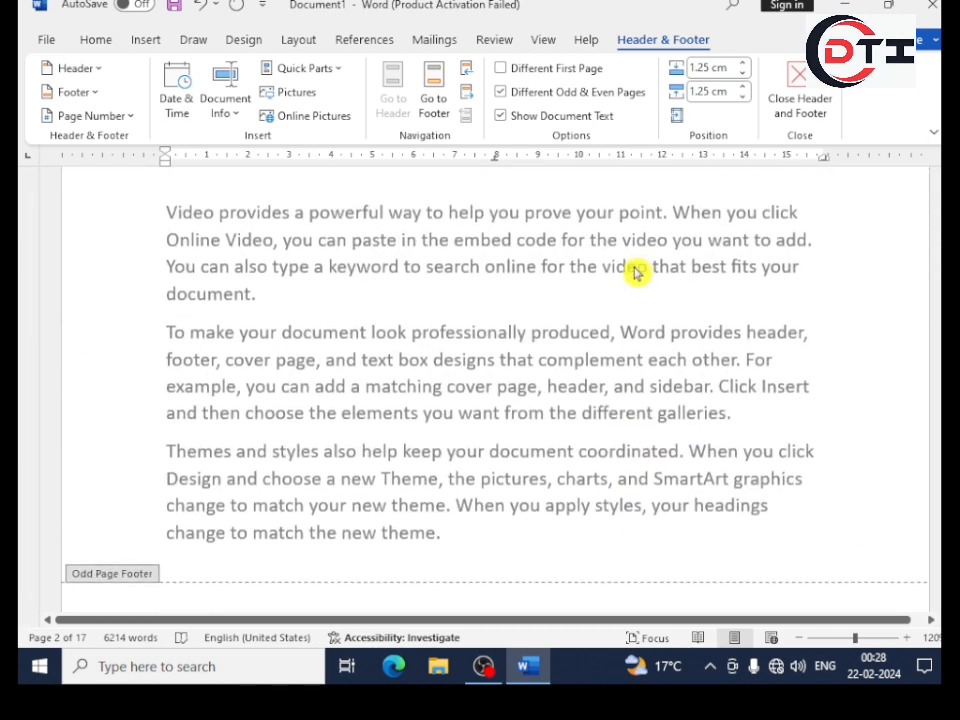
Turn on a different first page header, enter "MICROSOFT OFFICE" as its text, and leave header editing.
{"action": "left_click", "coordinate": [506, 74]}
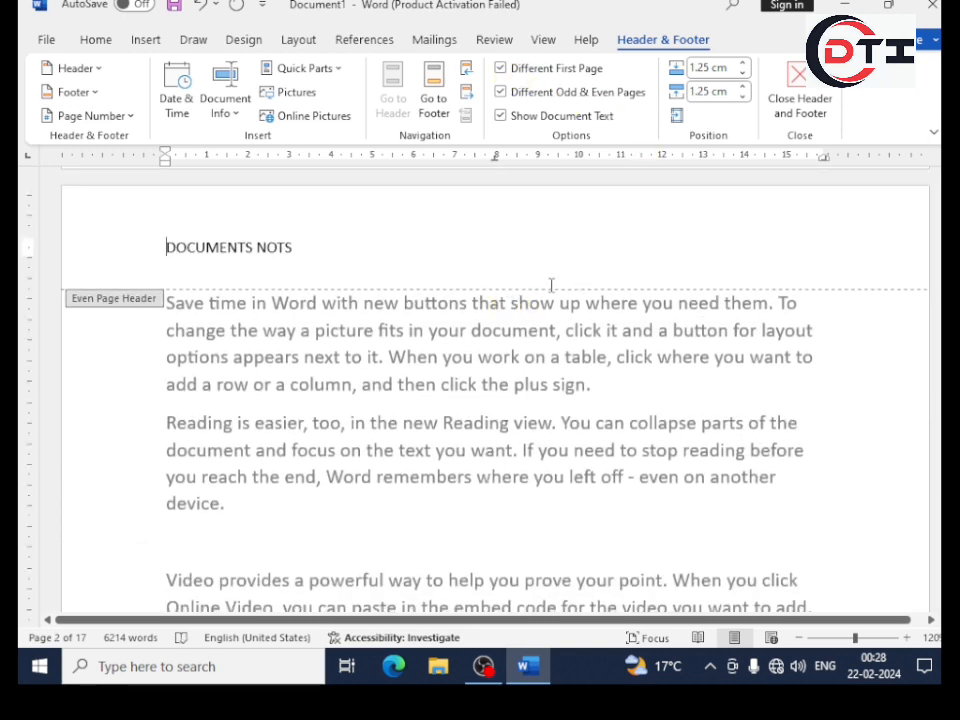
{"action": "scroll", "coordinate": [332, 279], "scroll_direction": "up", "scroll_amount": 5}
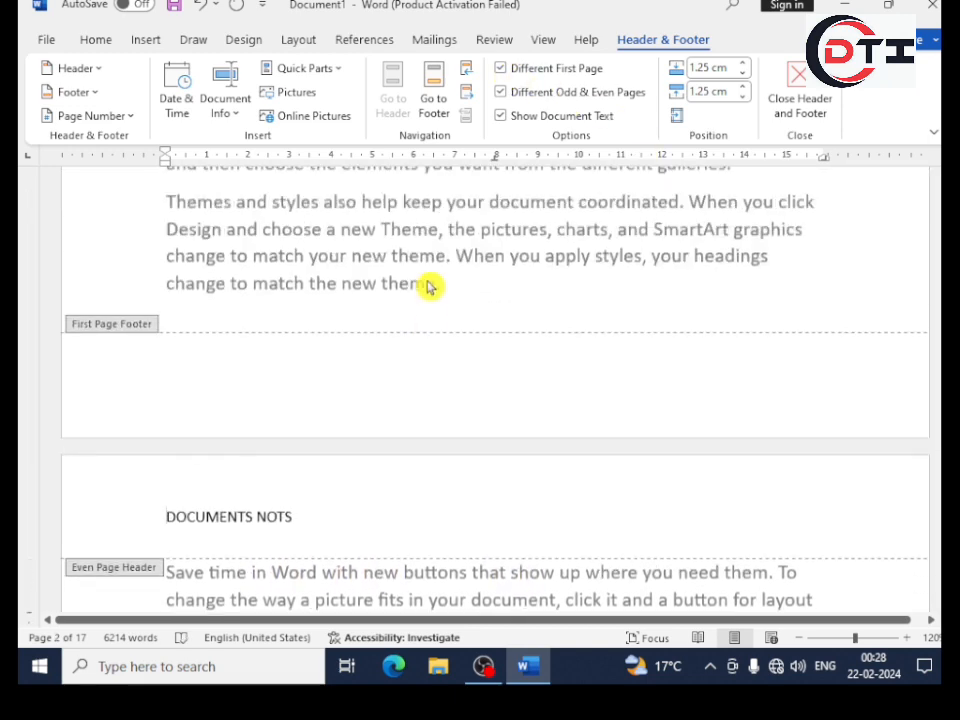
{"action": "scroll", "coordinate": [430, 287], "scroll_direction": "up", "scroll_amount": 2}
{"action": "scroll", "coordinate": [432, 285], "scroll_direction": "down", "scroll_amount": 2}
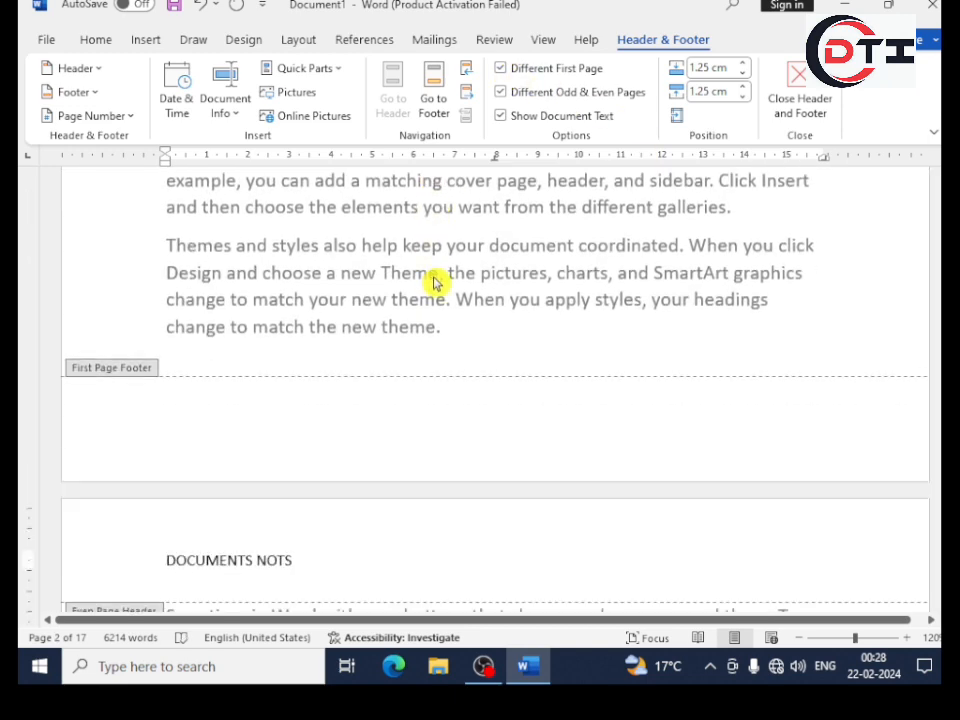
{"action": "scroll", "coordinate": [448, 306], "scroll_direction": "up", "scroll_amount": 6}
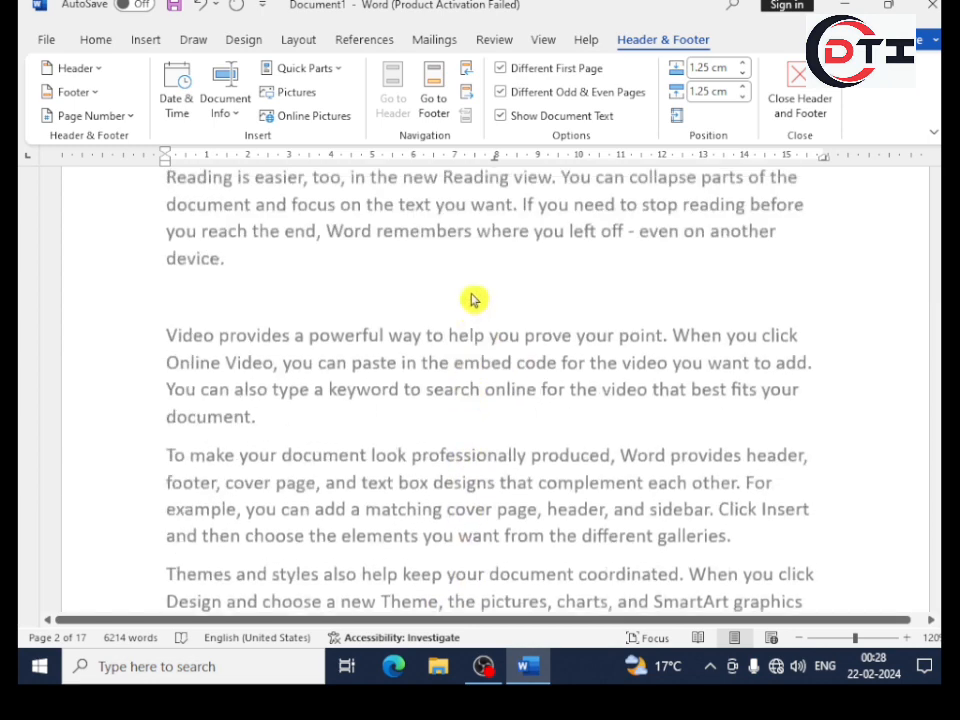
{"action": "scroll", "coordinate": [480, 290], "scroll_direction": "up", "scroll_amount": 8}
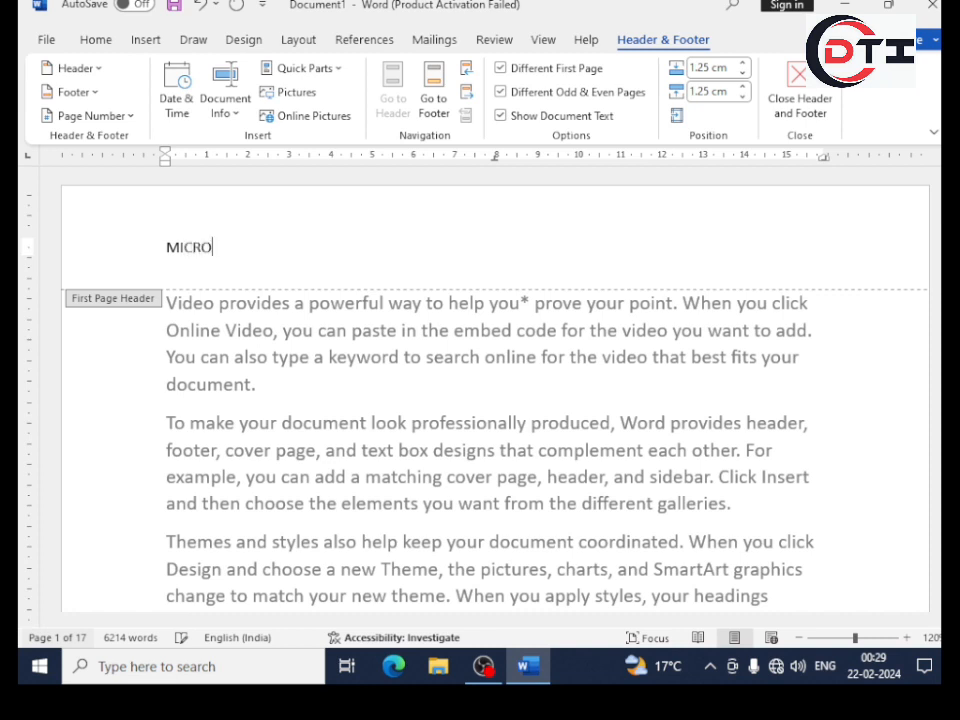
{"action": "type", "text": "OFT OFFICE"}
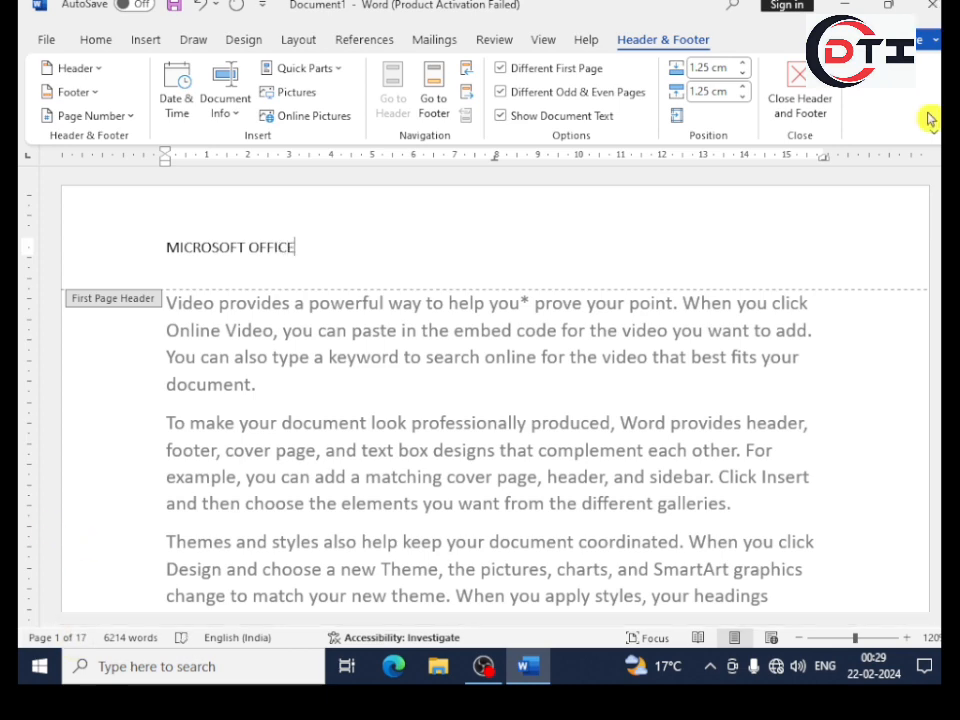
{"action": "left_click", "coordinate": [799, 100]}
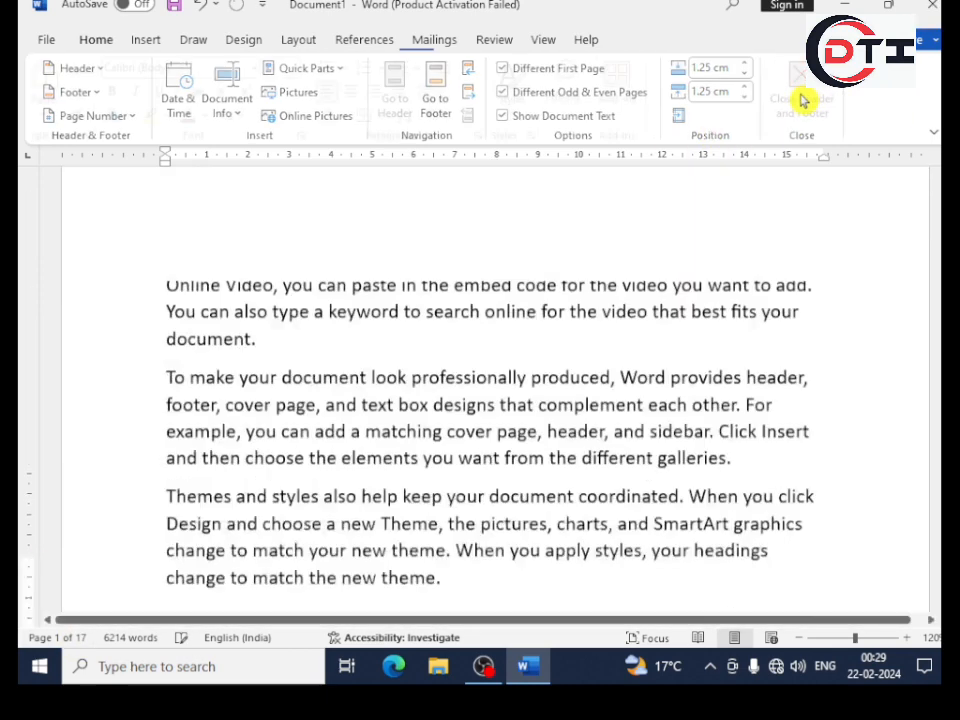
Compare the headers on the first page, the even page 2 and the odd page 3.
{"action": "scroll", "coordinate": [857, 246], "scroll_direction": "up", "scroll_amount": 5}
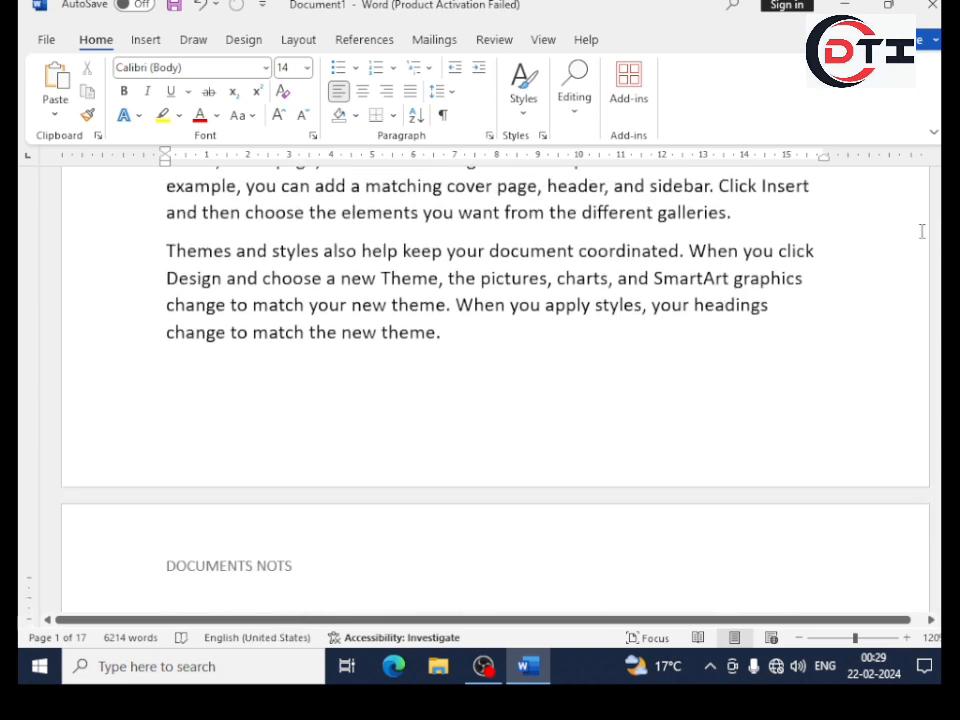
{"action": "scroll", "coordinate": [937, 197], "scroll_direction": "up", "scroll_amount": 5}
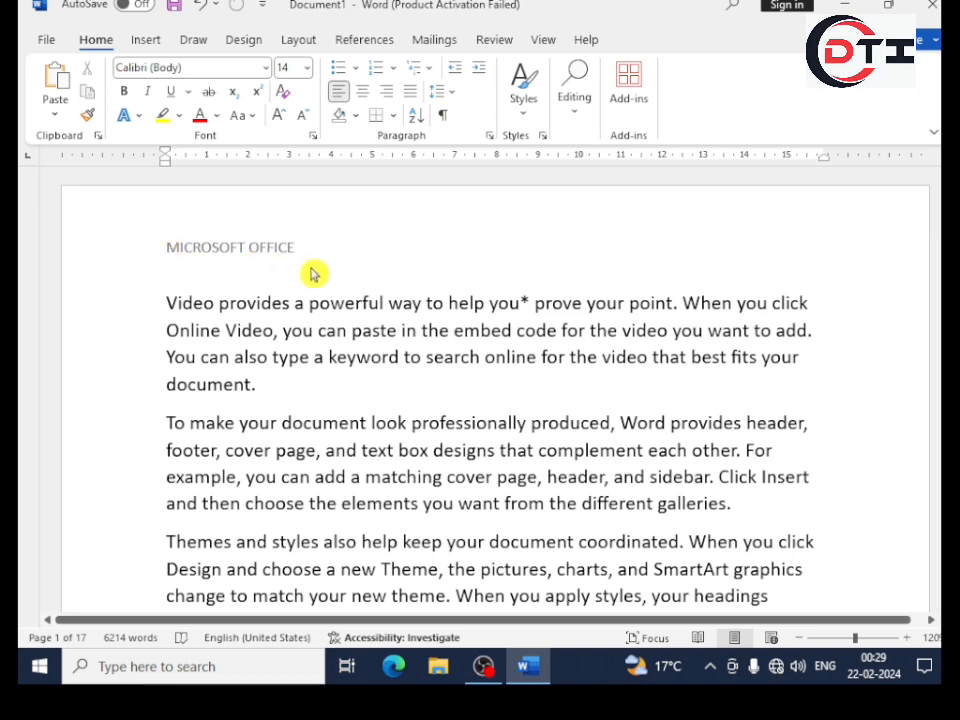
{"action": "scroll", "coordinate": [318, 280], "scroll_direction": "down", "scroll_amount": 3}
{"action": "scroll", "coordinate": [322, 284], "scroll_direction": "down", "scroll_amount": 15}
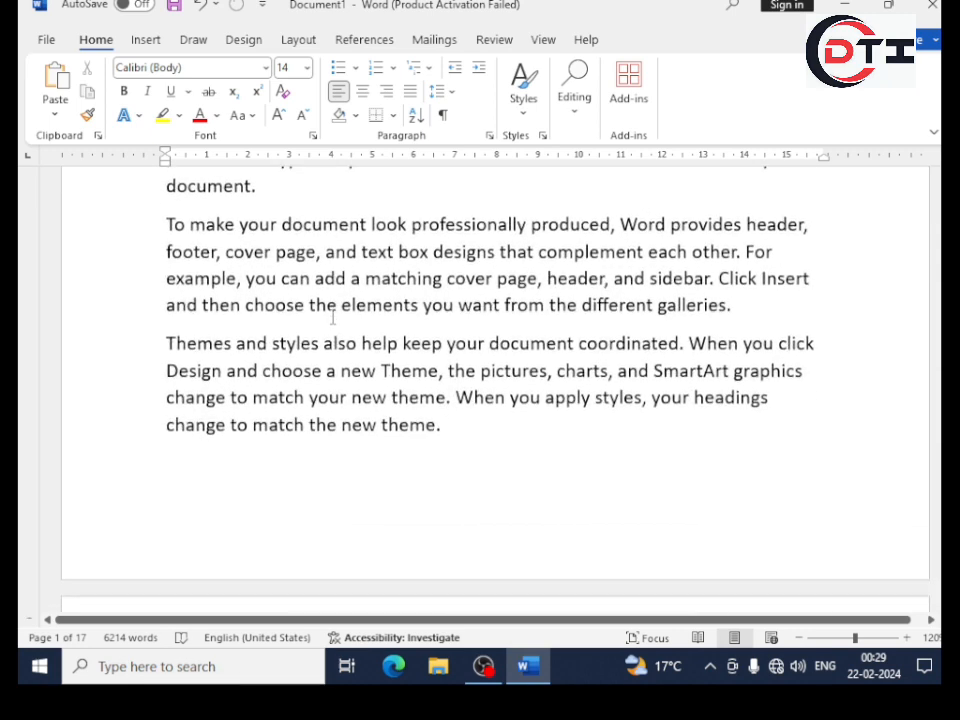
{"action": "scroll", "coordinate": [334, 317], "scroll_direction": "down", "scroll_amount": 3}
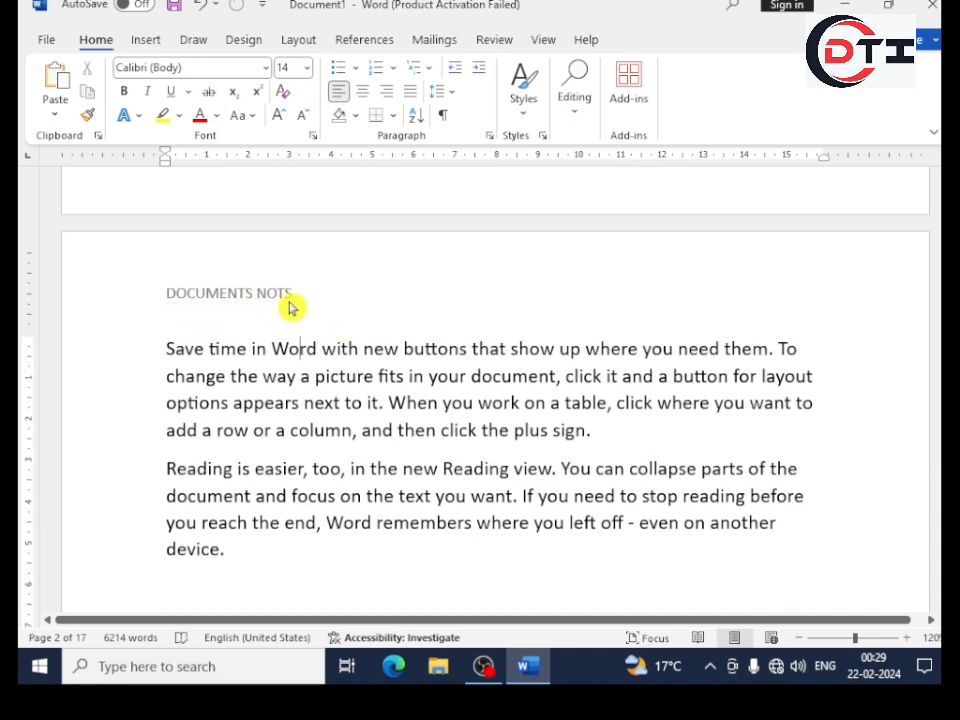
{"action": "scroll", "coordinate": [285, 320], "scroll_direction": "down", "scroll_amount": 15}
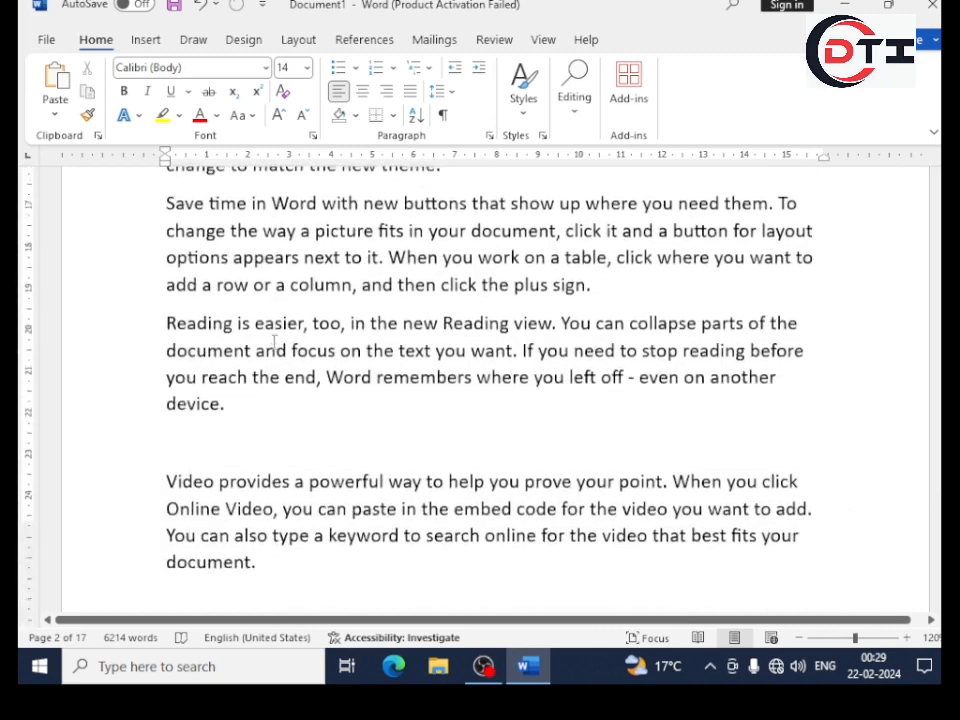
{"action": "scroll", "coordinate": [274, 345], "scroll_direction": "down", "scroll_amount": 8}
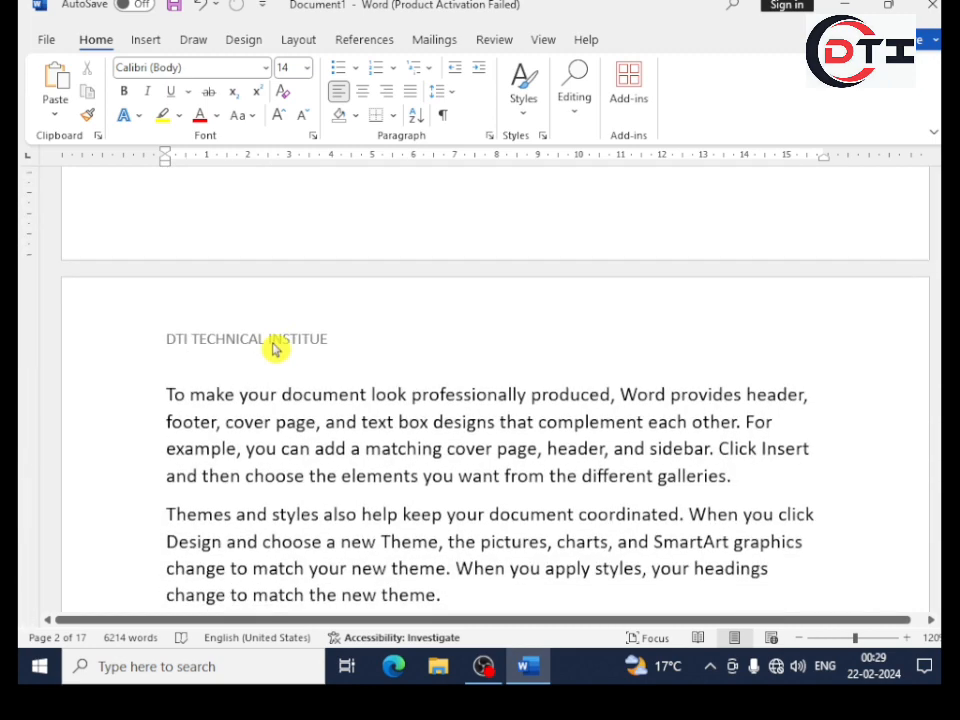
{"action": "scroll", "coordinate": [300, 330], "scroll_direction": "down", "scroll_amount": 3}
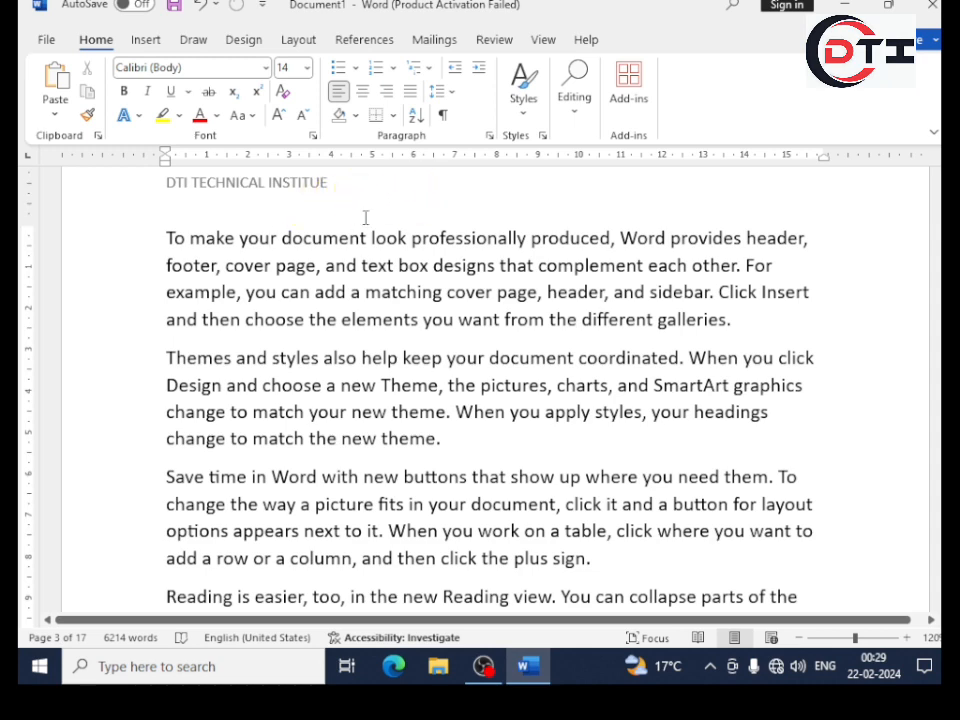
{"action": "scroll", "coordinate": [350, 220], "scroll_direction": "up", "scroll_amount": 2}
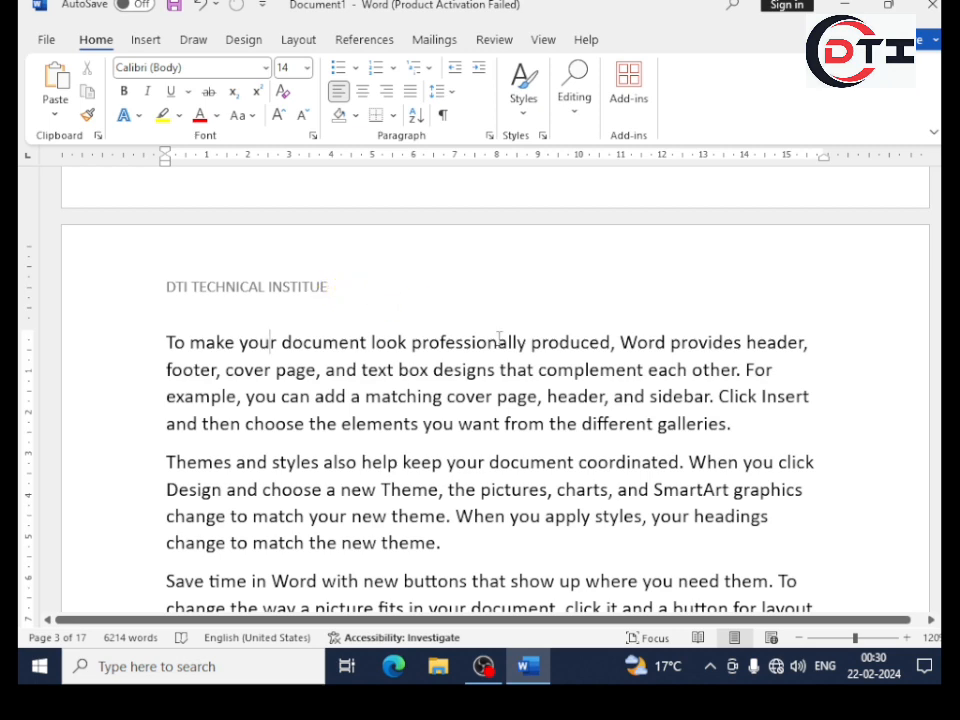
Replace the odd page header on page 3 with the Retrospect design titled "COMPUTER COURSE", and leave header editing.
{"action": "double_click", "coordinate": [274, 289]}
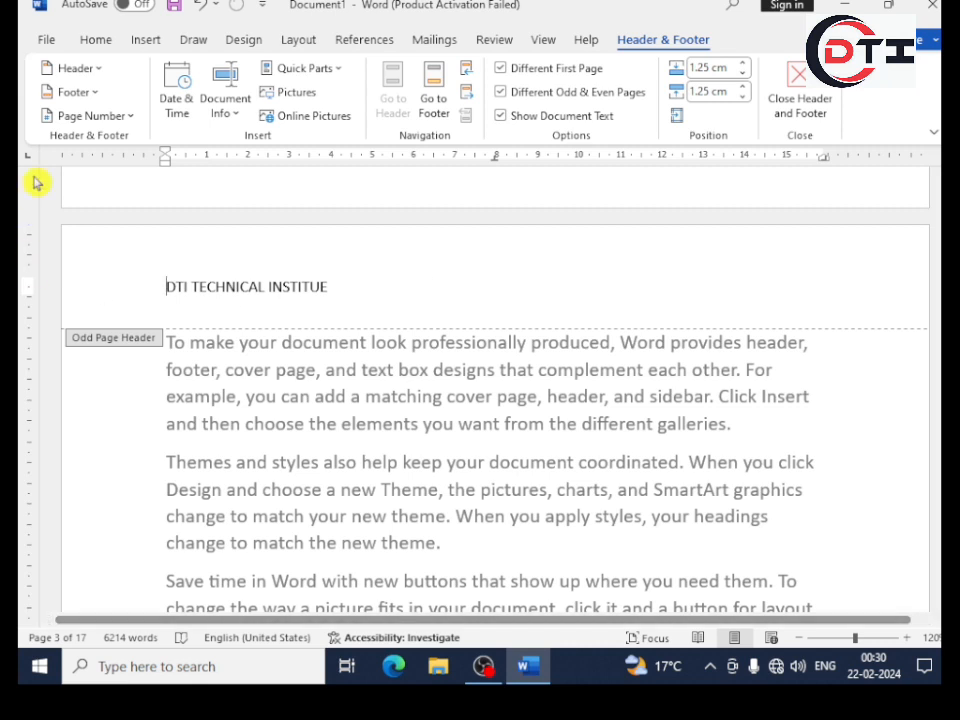
{"action": "left_click", "coordinate": [100, 72]}
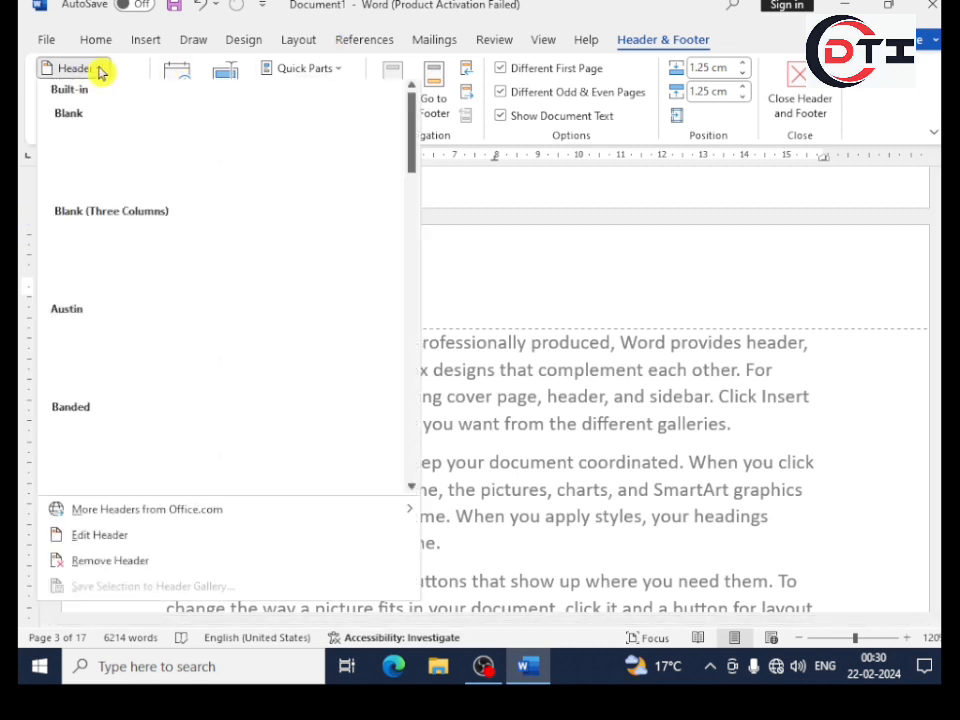
{"action": "scroll", "coordinate": [226, 400], "scroll_direction": "down", "scroll_amount": 5}
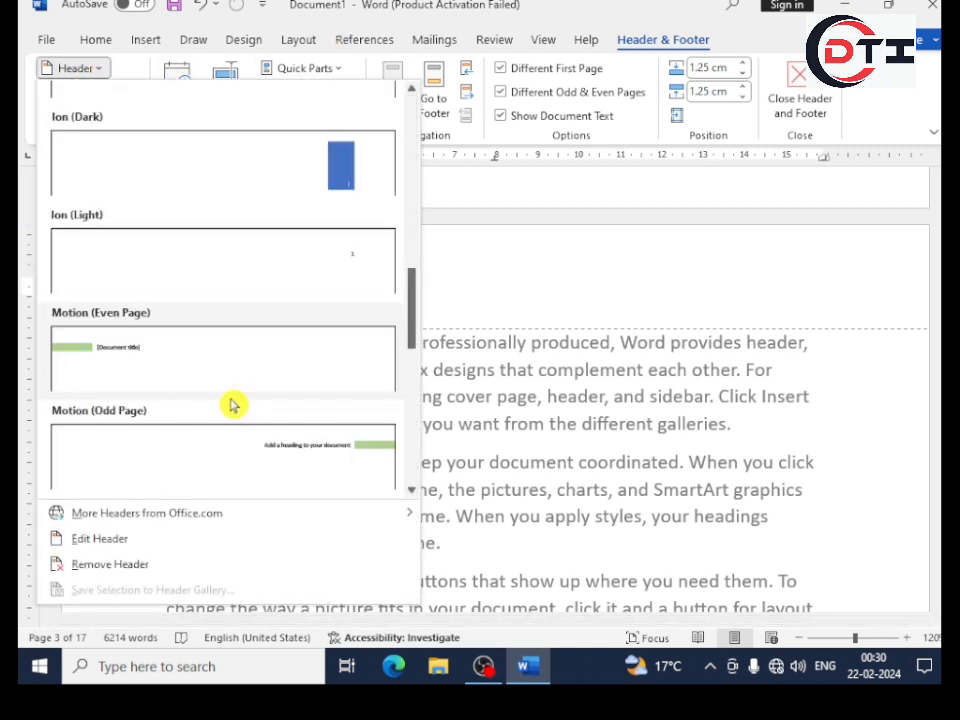
{"action": "scroll", "coordinate": [231, 403], "scroll_direction": "down", "scroll_amount": 3}
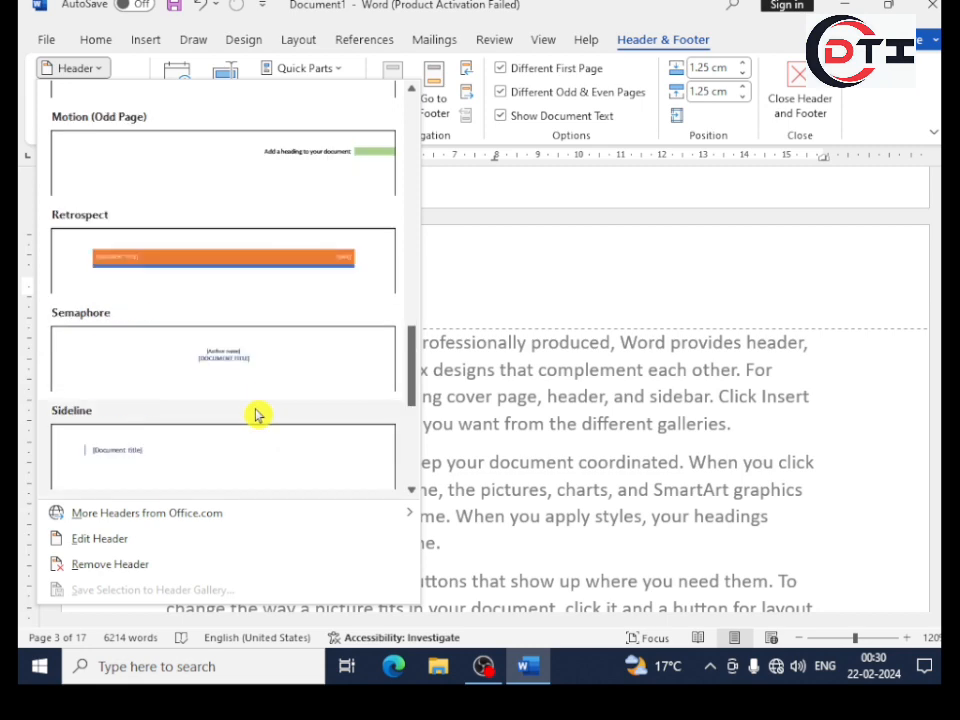
{"action": "left_click", "coordinate": [203, 261]}
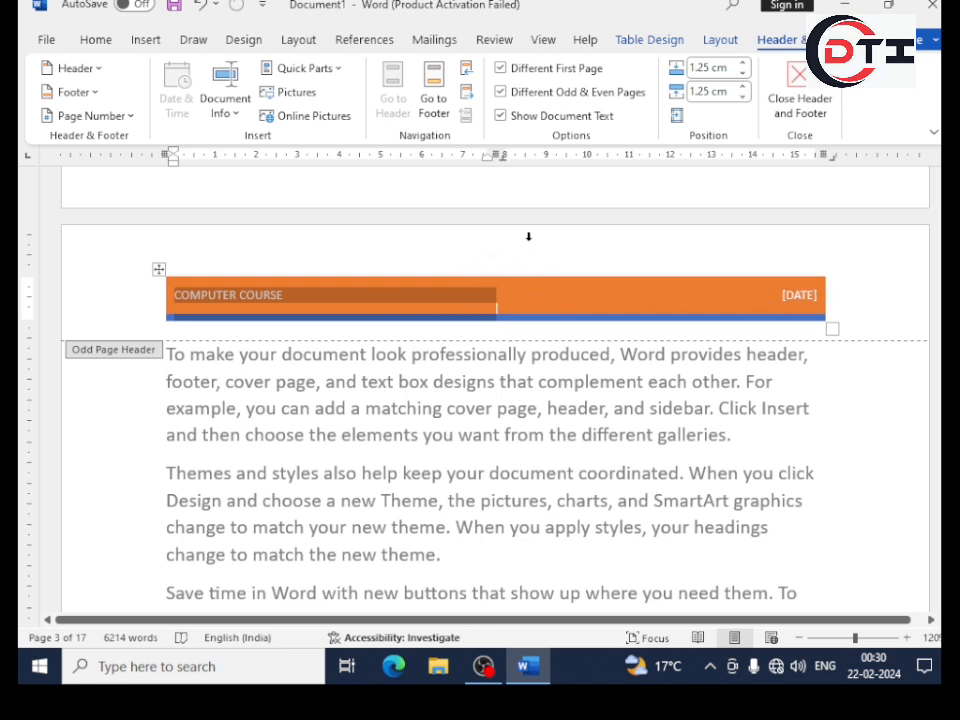
{"action": "left_click", "coordinate": [795, 88]}
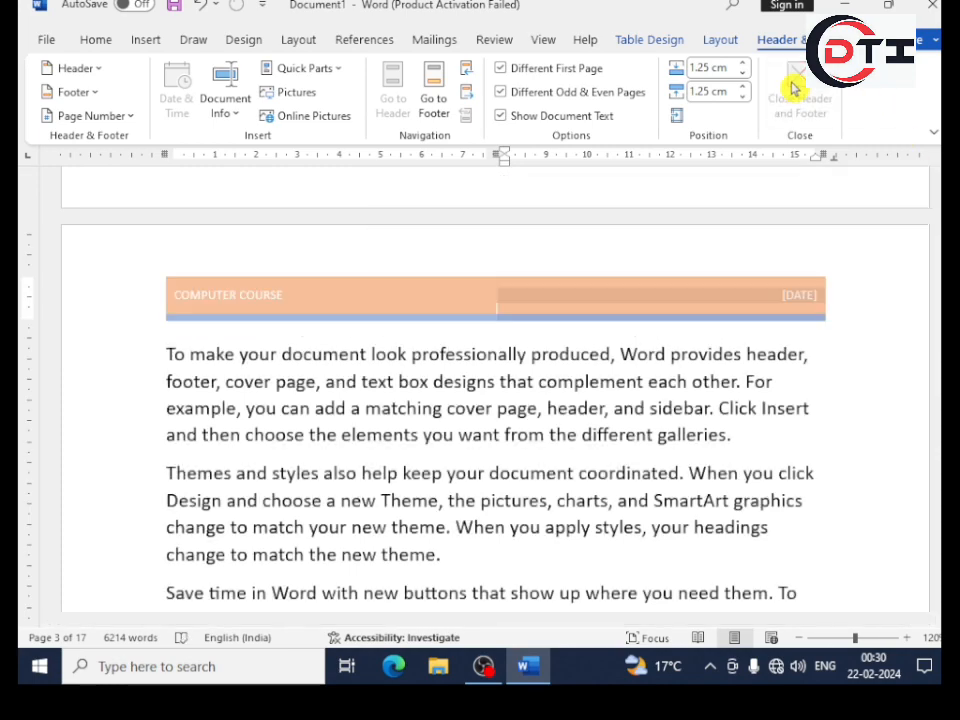
Check which pages carry the Retrospect header and which keep their own header text across the first five pages.
{"action": "scroll", "coordinate": [705, 345], "scroll_direction": "down", "scroll_amount": 12}
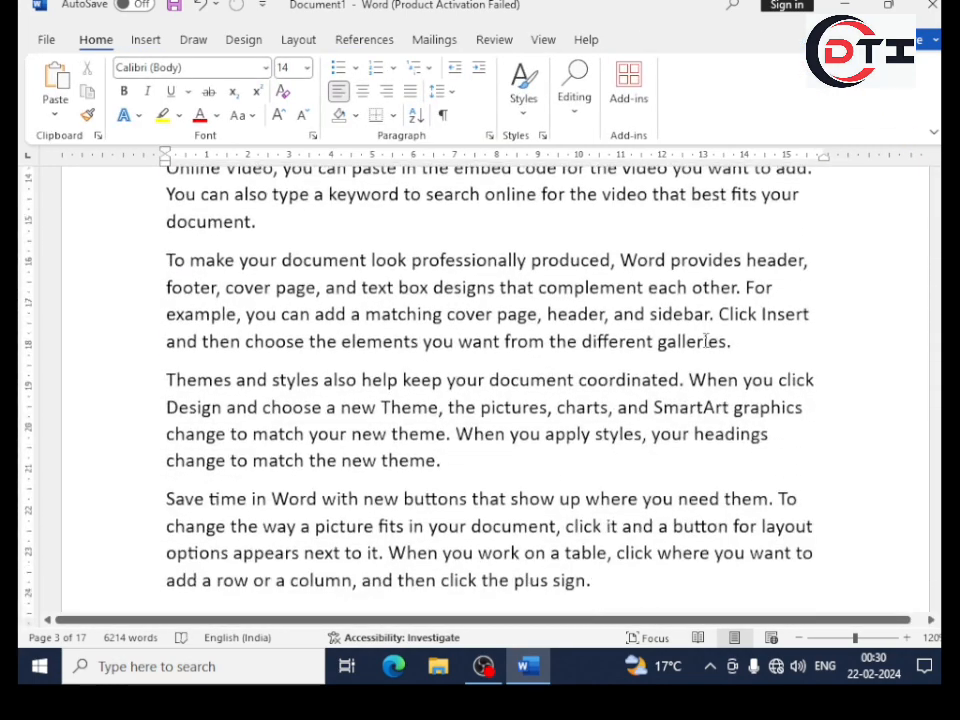
{"action": "scroll", "coordinate": [705, 340], "scroll_direction": "down", "scroll_amount": 10}
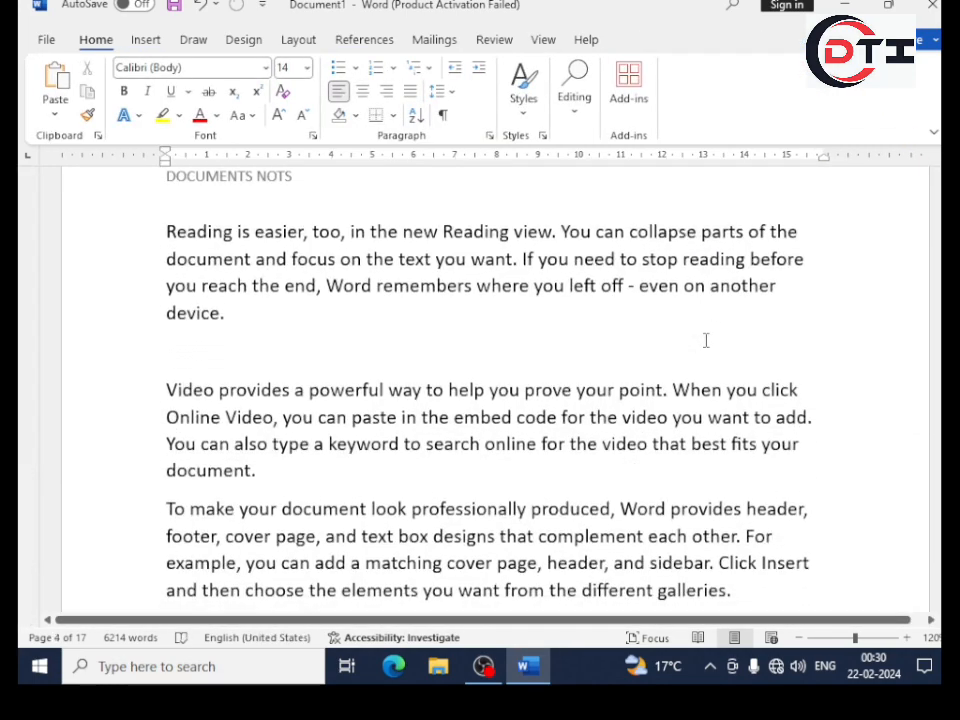
{"action": "scroll", "coordinate": [705, 340], "scroll_direction": "up", "scroll_amount": 12}
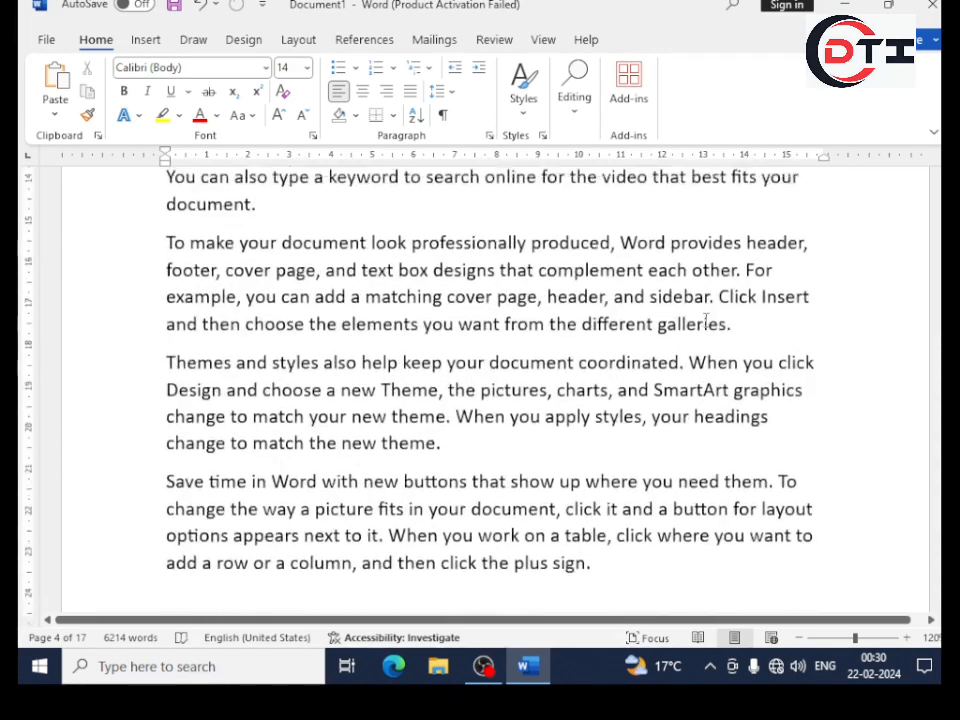
{"action": "scroll", "coordinate": [705, 310], "scroll_direction": "up", "scroll_amount": 8}
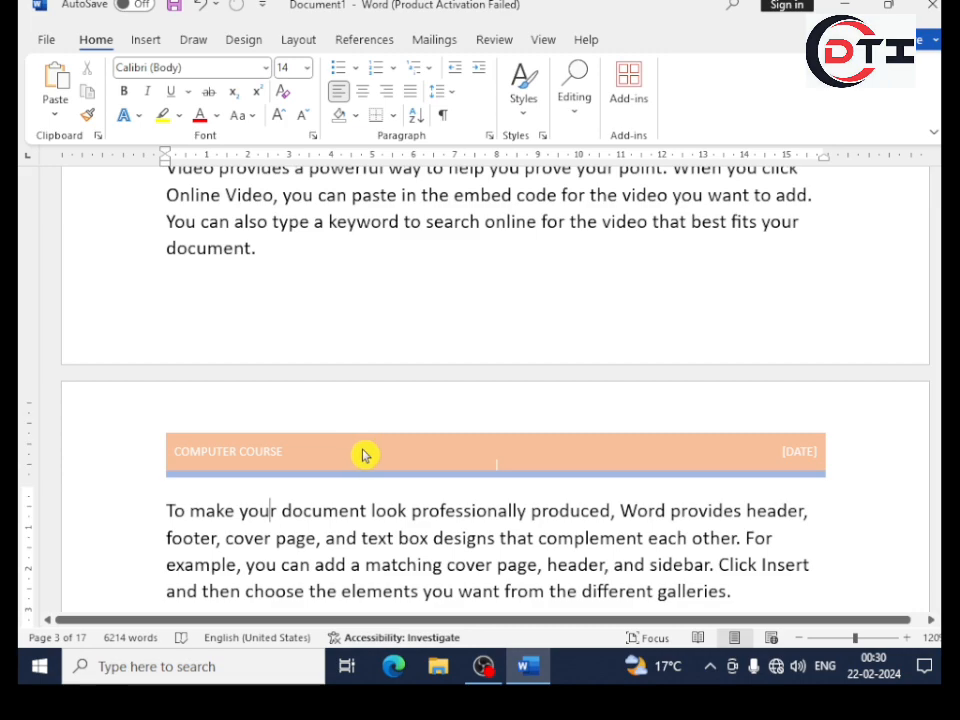
{"action": "scroll", "coordinate": [410, 450], "scroll_direction": "up", "scroll_amount": 12}
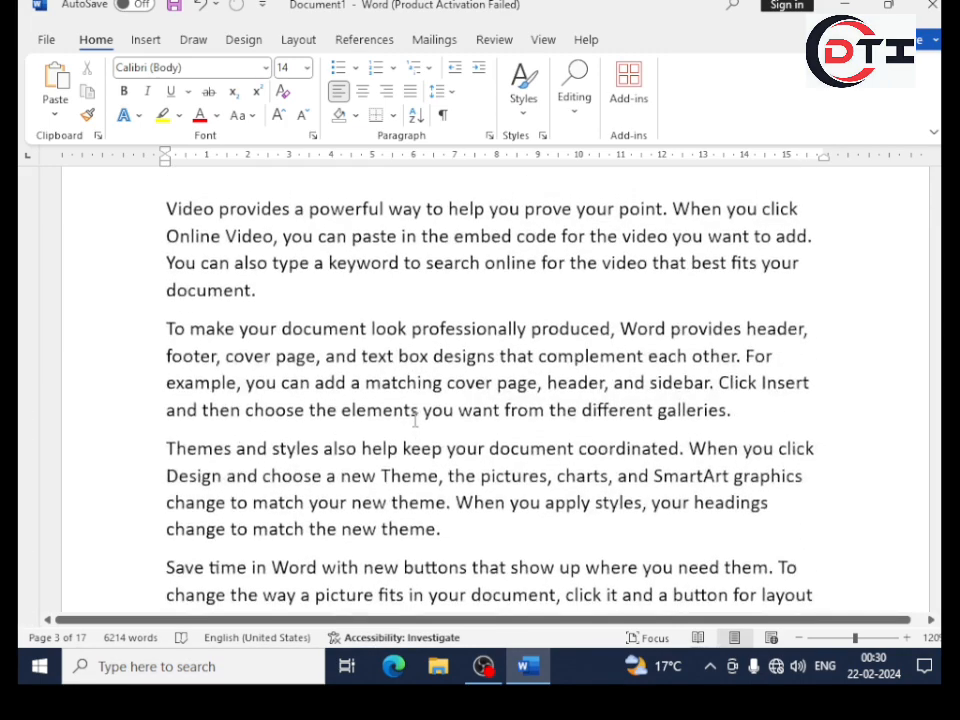
{"action": "scroll", "coordinate": [417, 413], "scroll_direction": "up", "scroll_amount": 3}
{"action": "scroll", "coordinate": [420, 413], "scroll_direction": "down", "scroll_amount": 5}
{"action": "scroll", "coordinate": [420, 413], "scroll_direction": "up", "scroll_amount": 3}
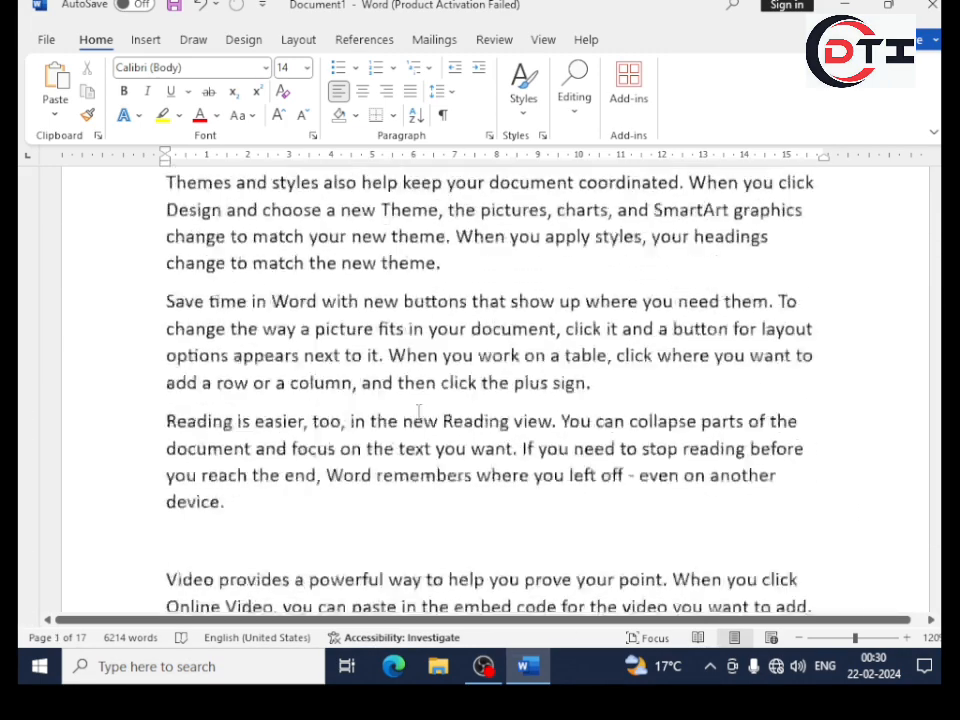
{"action": "scroll", "coordinate": [419, 410], "scroll_direction": "down", "scroll_amount": 4}
{"action": "scroll", "coordinate": [419, 410], "scroll_direction": "down", "scroll_amount": 12}
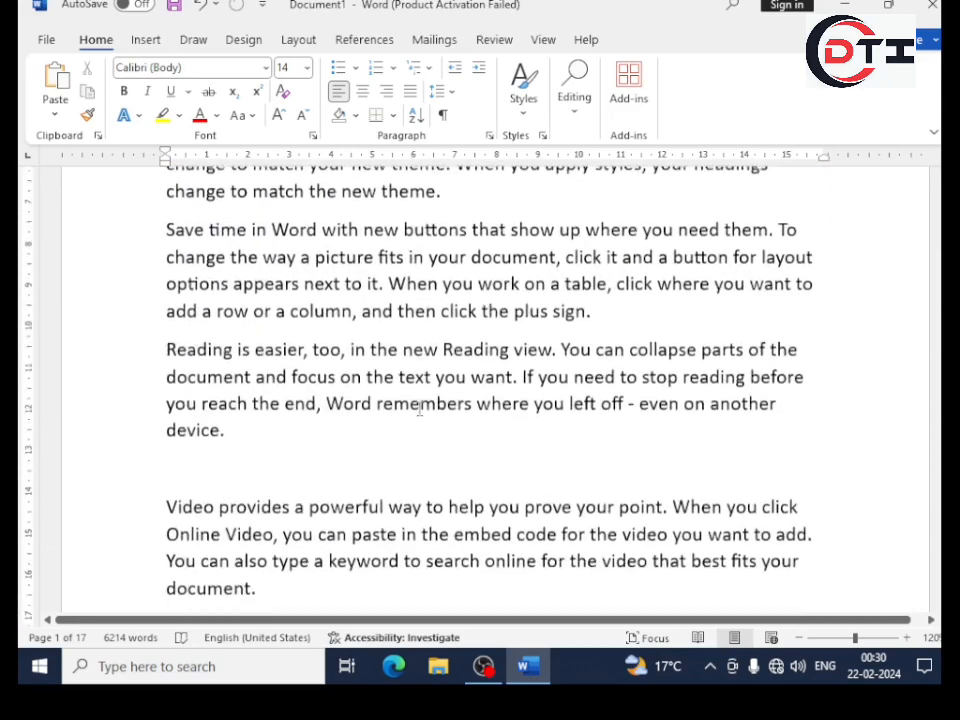
{"action": "scroll", "coordinate": [420, 410], "scroll_direction": "down", "scroll_amount": 12}
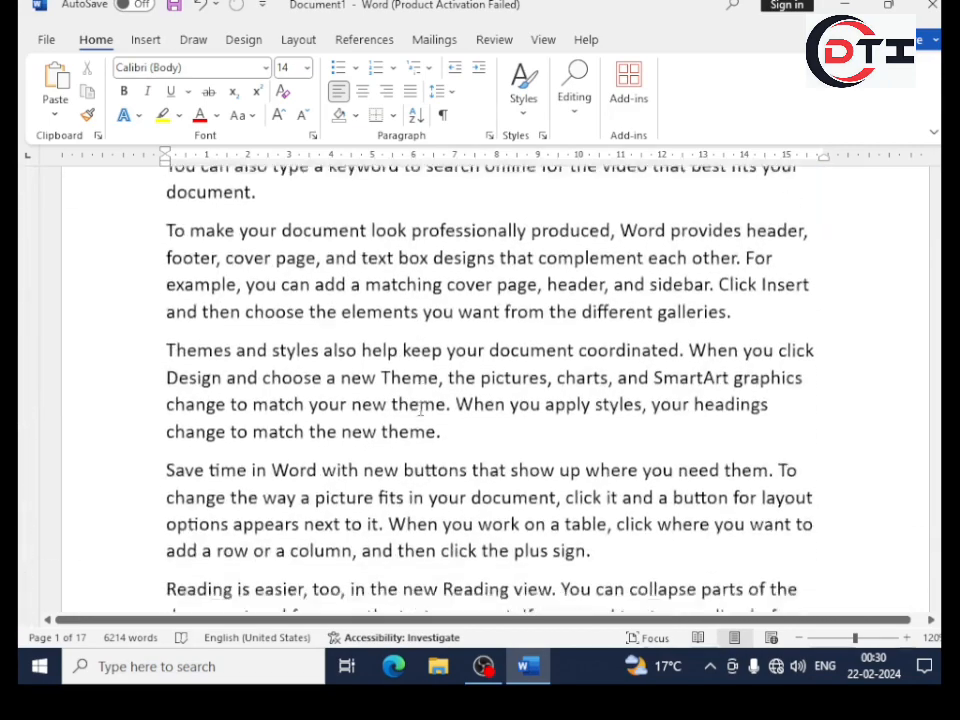
{"action": "scroll", "coordinate": [421, 400], "scroll_direction": "down", "scroll_amount": 12}
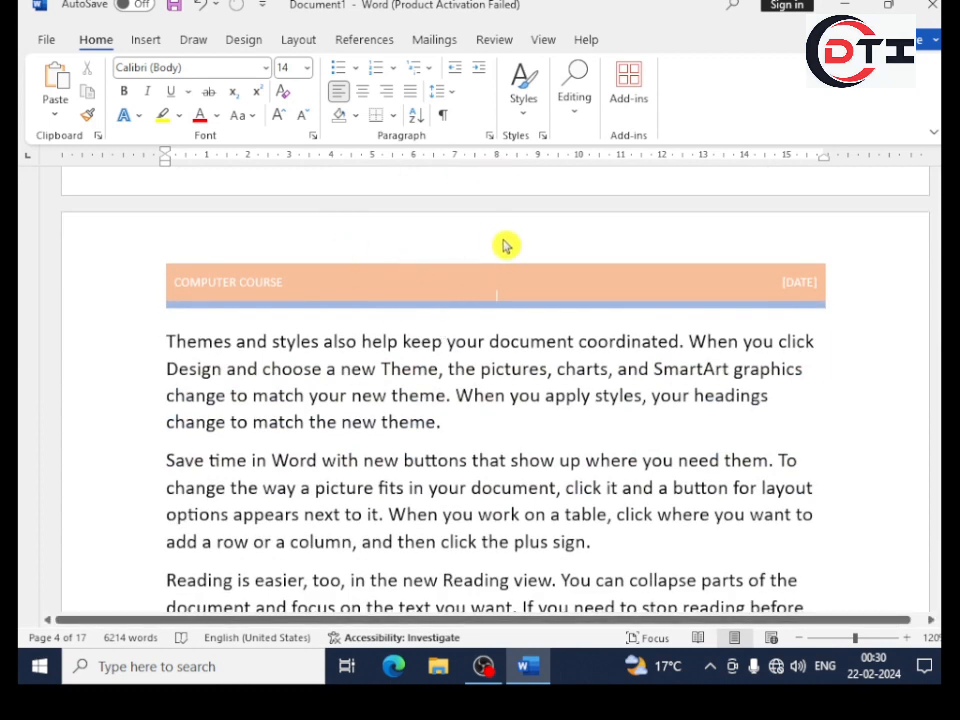
Open the footer for editing and enter "FOOTER FIRST PAGE" as the first page footer on page 1.
{"action": "left_click", "coordinate": [146, 40]}
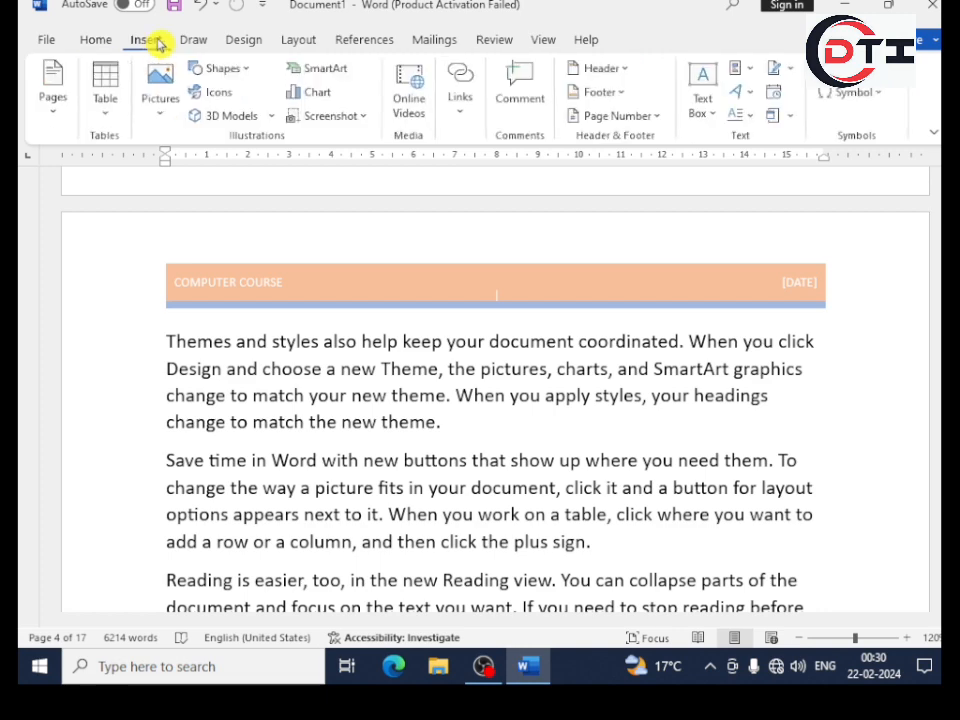
{"action": "left_click", "coordinate": [620, 95]}
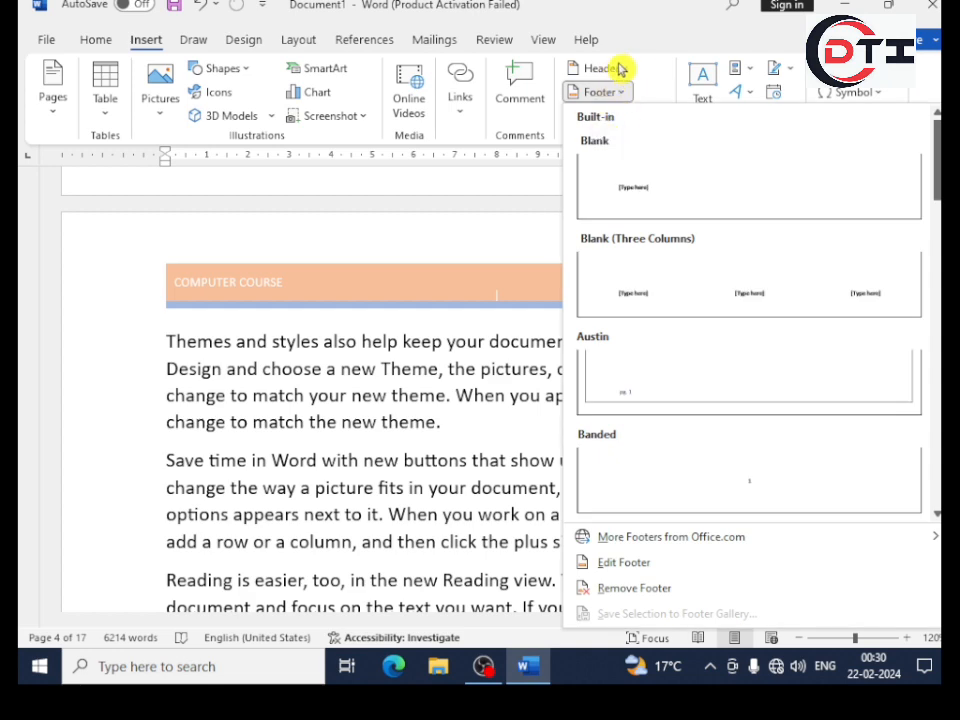
{"action": "left_click", "coordinate": [624, 566]}
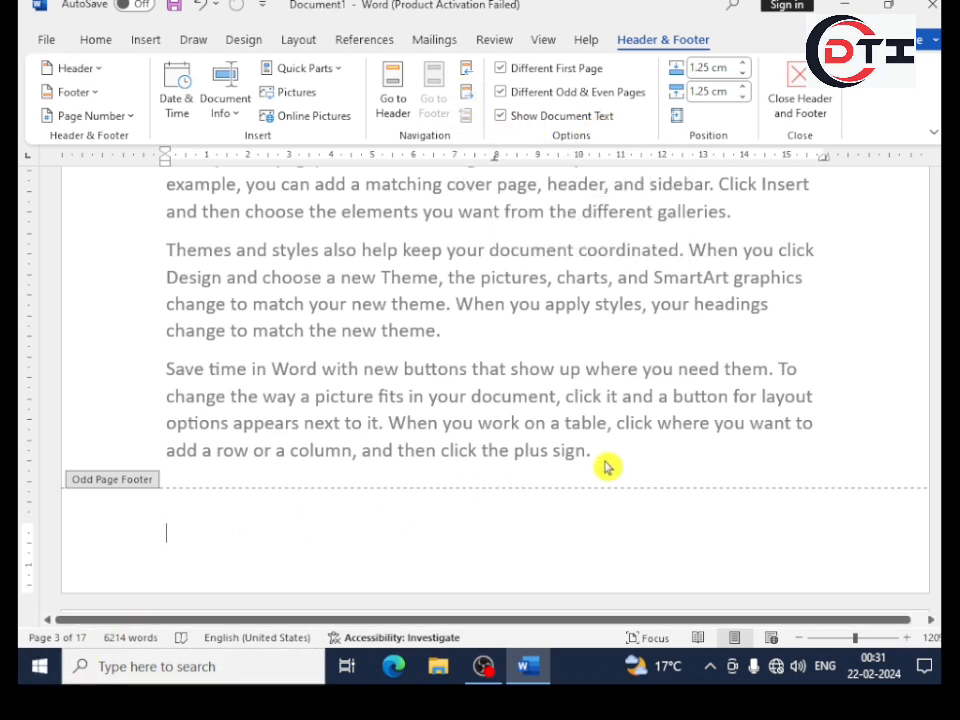
{"action": "scroll", "coordinate": [746, 394], "scroll_direction": "up", "scroll_amount": 8}
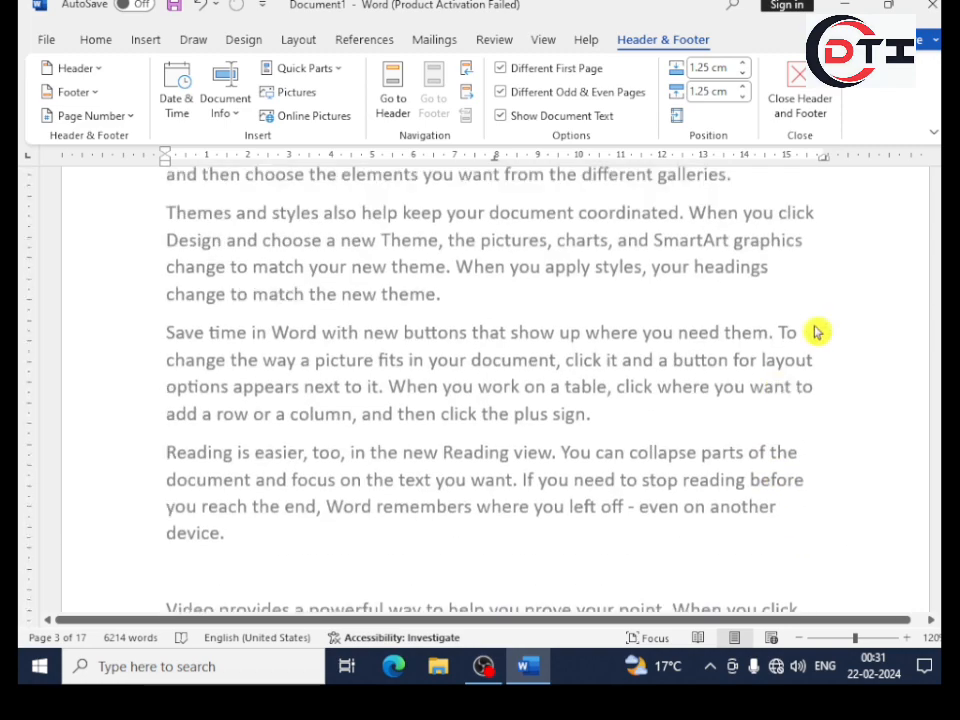
{"action": "scroll", "coordinate": [816, 332], "scroll_direction": "up", "scroll_amount": 5}
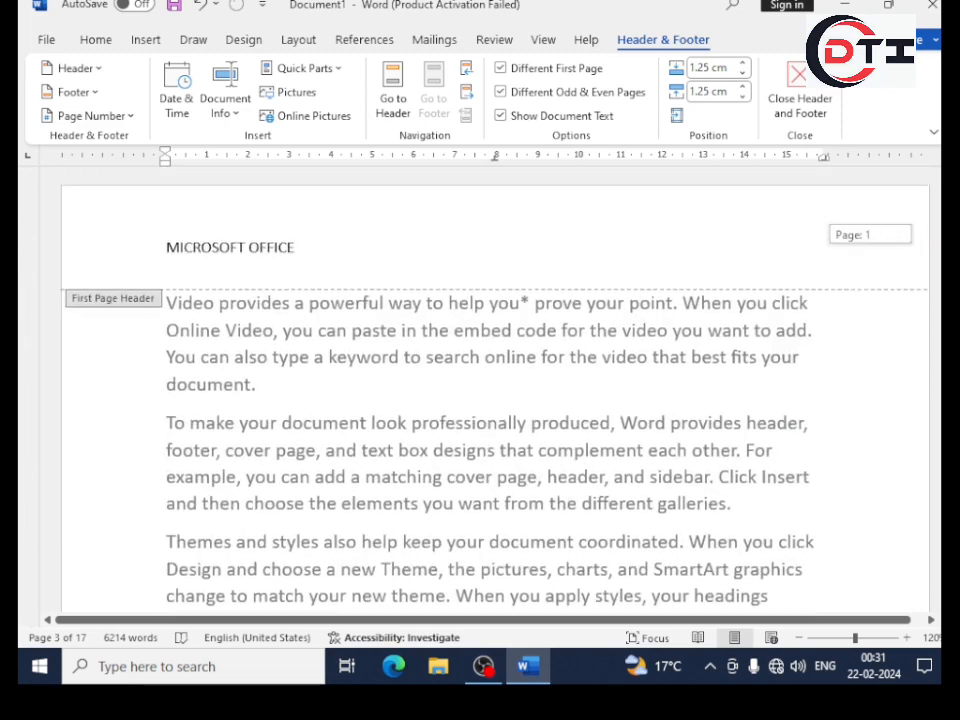
{"action": "scroll", "coordinate": [318, 270], "scroll_direction": "down", "scroll_amount": 8}
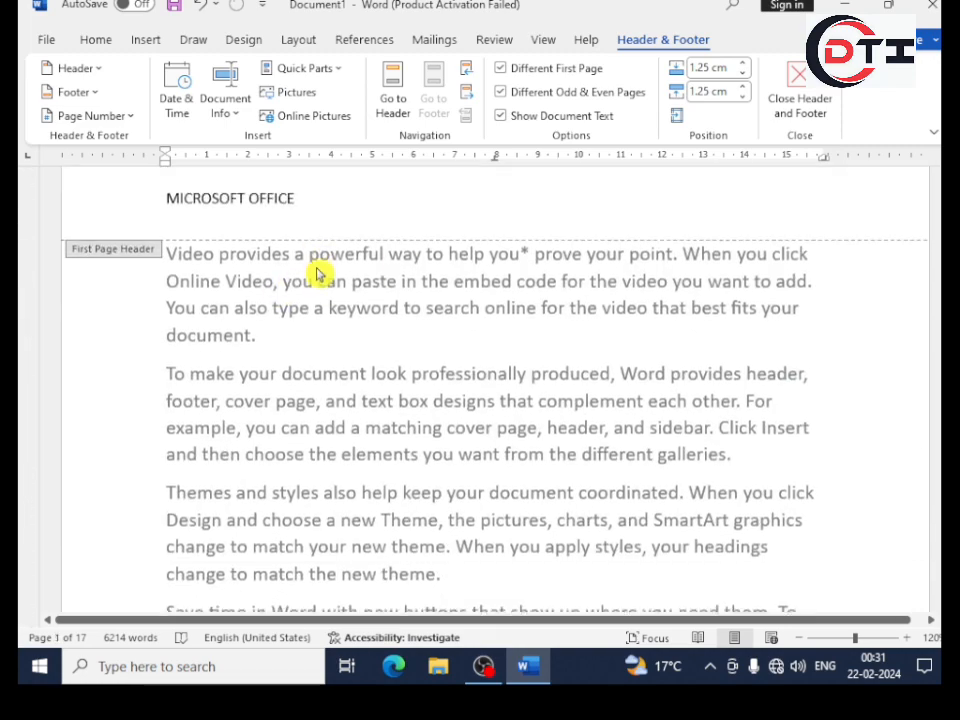
{"action": "scroll", "coordinate": [318, 270], "scroll_direction": "down", "scroll_amount": 7}
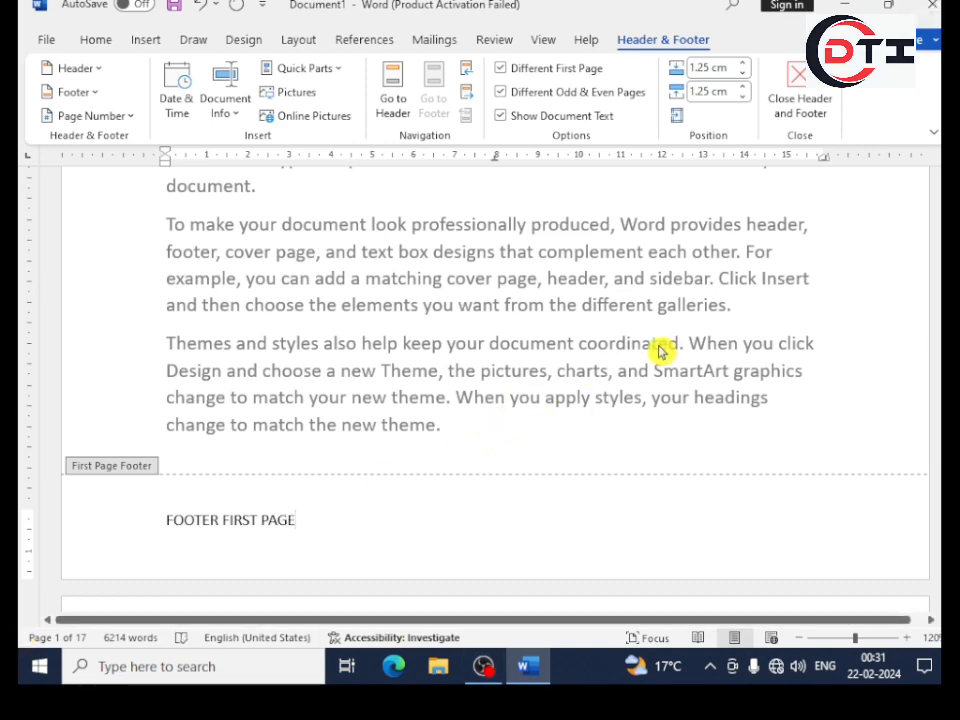
Look over the header and footer areas of even page 2, and leave header and footer editing.
{"action": "scroll", "coordinate": [660, 350], "scroll_direction": "down", "scroll_amount": 6}
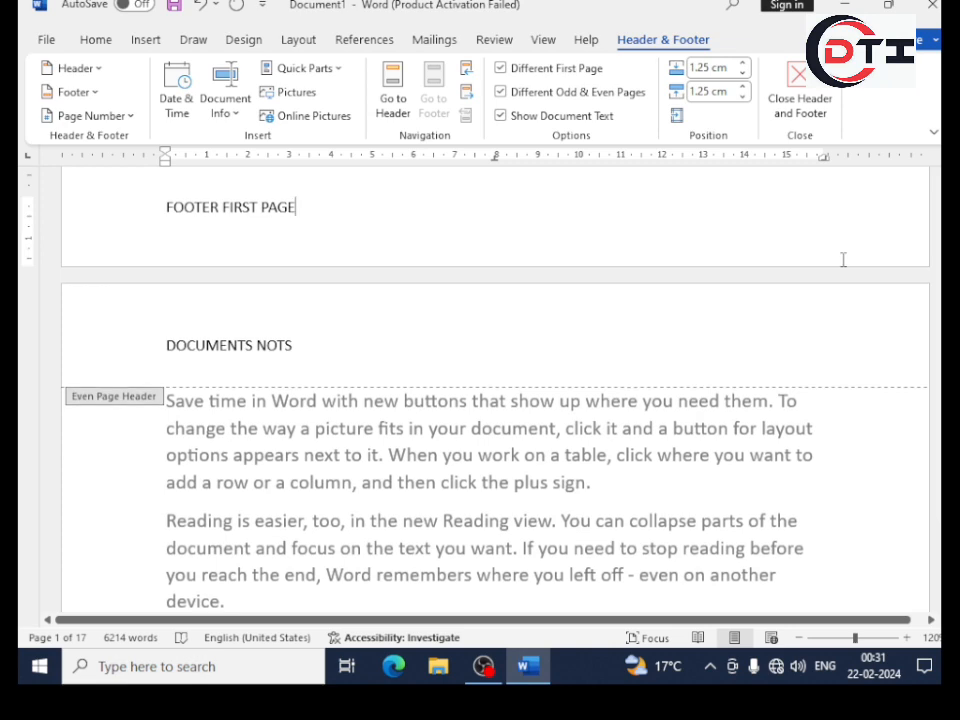
{"action": "scroll", "coordinate": [810, 264], "scroll_direction": "down", "scroll_amount": 9}
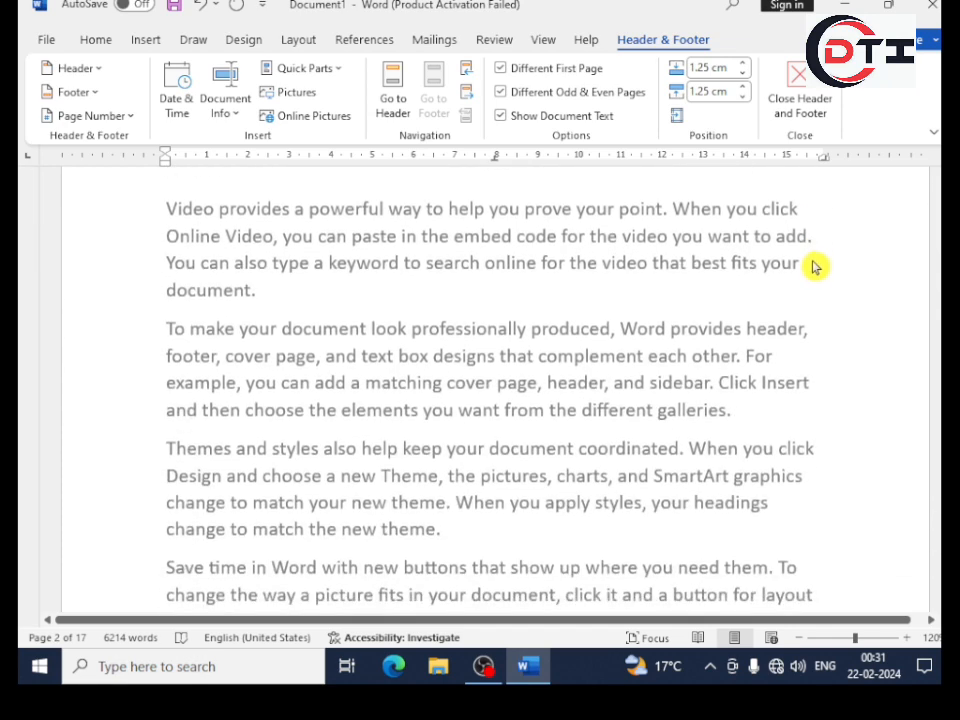
{"action": "scroll", "coordinate": [815, 266], "scroll_direction": "down", "scroll_amount": 10}
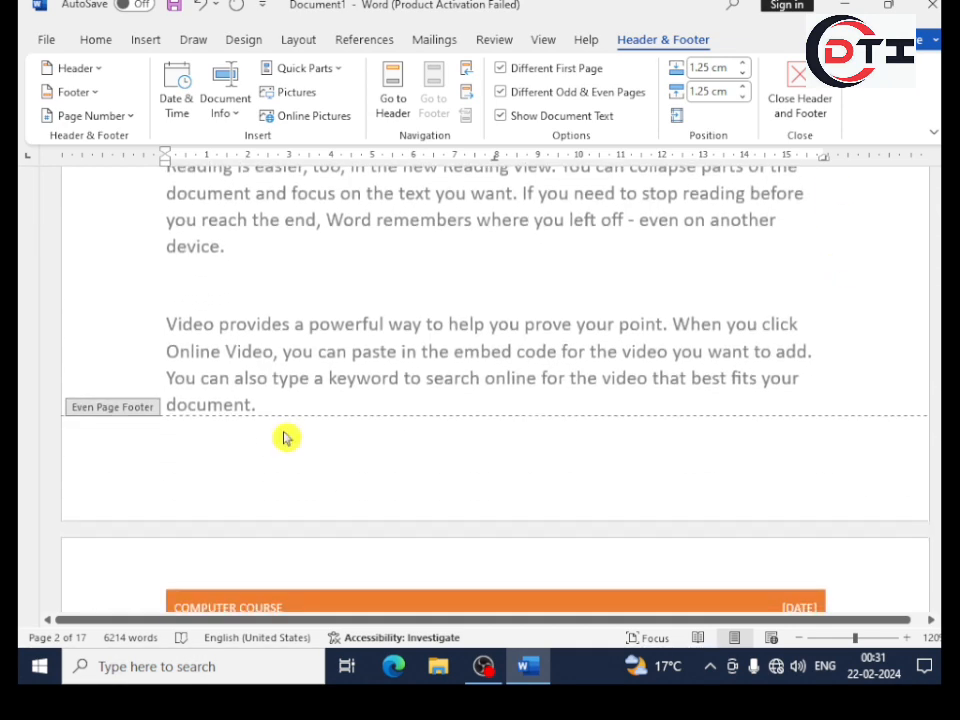
{"action": "scroll", "coordinate": [347, 447], "scroll_direction": "up", "scroll_amount": 7}
{"action": "scroll", "coordinate": [419, 404], "scroll_direction": "down", "scroll_amount": 11}
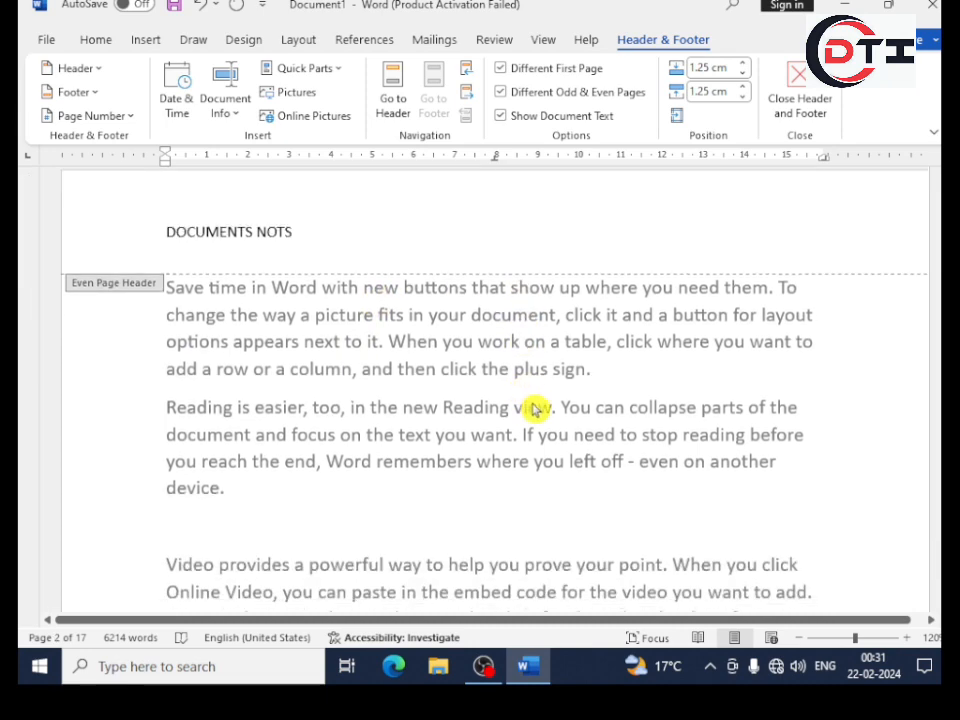
{"action": "scroll", "coordinate": [432, 508], "scroll_direction": "down", "scroll_amount": 1}
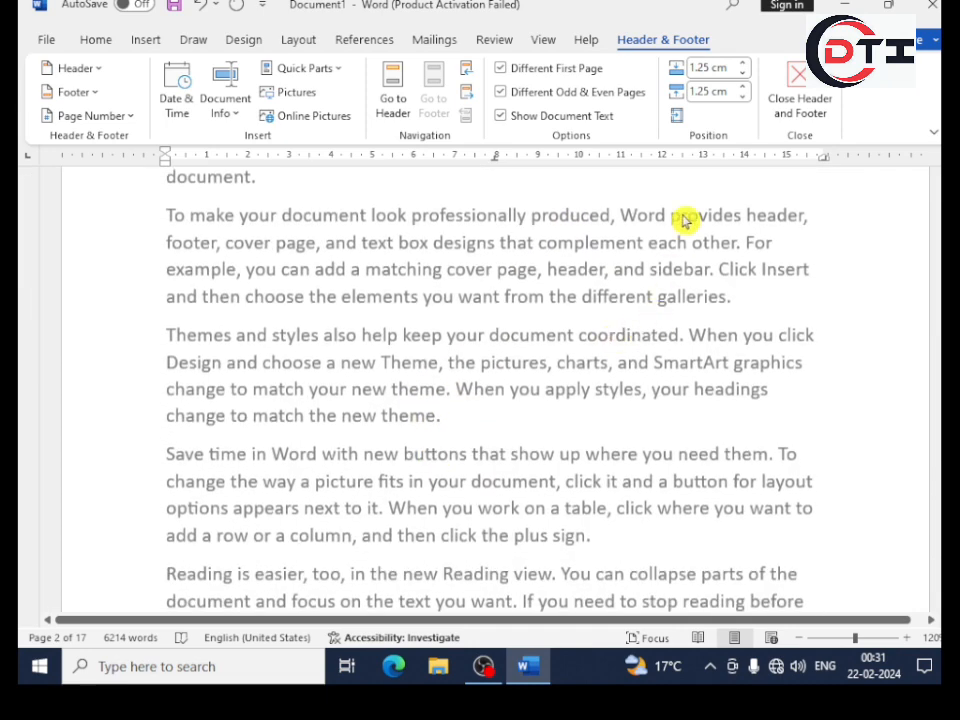
{"action": "left_click", "coordinate": [799, 93]}
Compare the footer on page 1 with the footer area at the end of page 2.
{"action": "scroll", "coordinate": [542, 458], "scroll_direction": "down", "scroll_amount": 1}
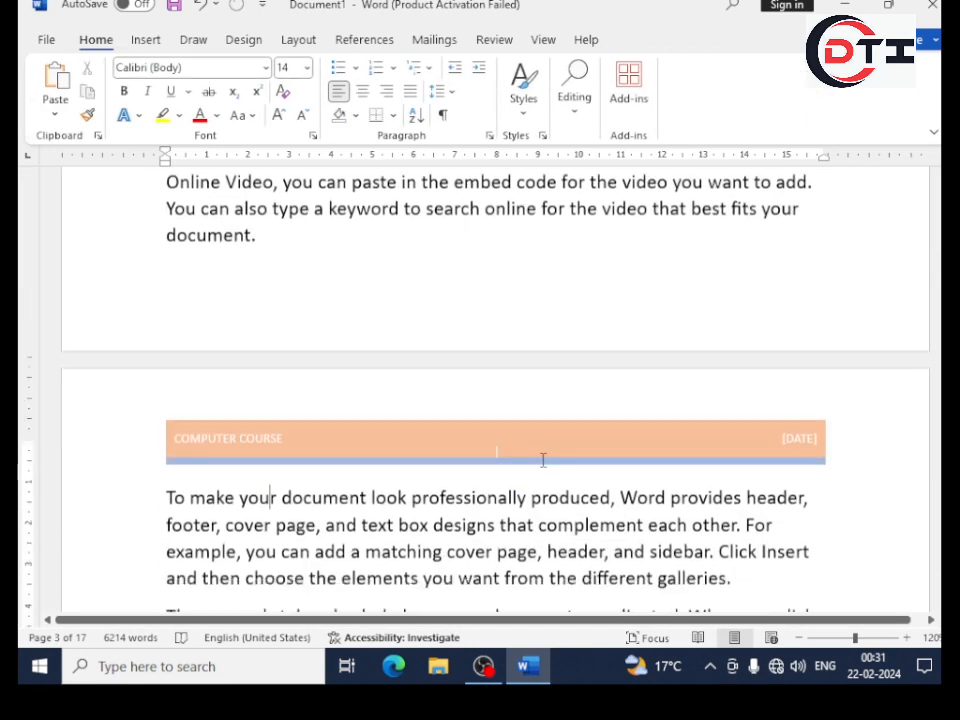
{"action": "scroll", "coordinate": [557, 452], "scroll_direction": "up", "scroll_amount": 6}
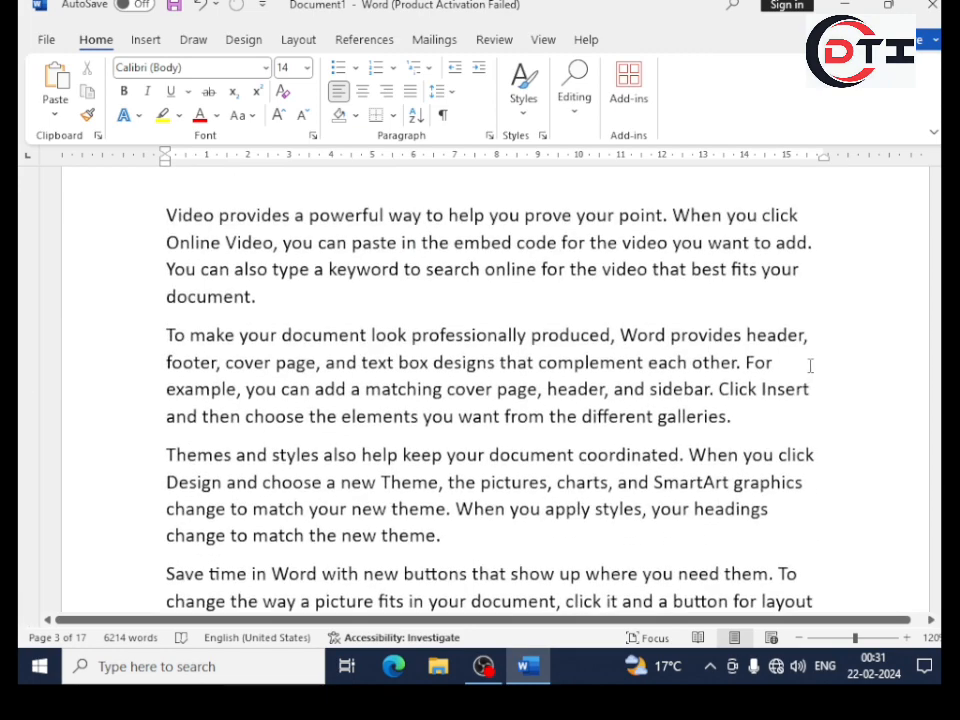
{"action": "scroll", "coordinate": [832, 339], "scroll_direction": "up", "scroll_amount": 5}
{"action": "scroll", "coordinate": [867, 347], "scroll_direction": "down", "scroll_amount": 12}
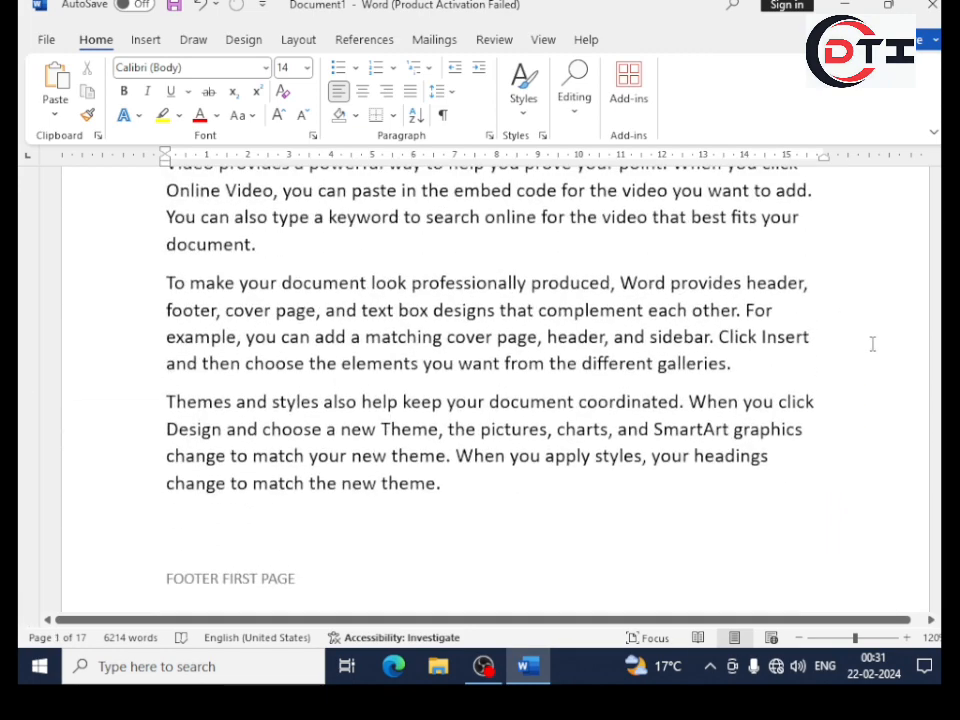
{"action": "scroll", "coordinate": [855, 352], "scroll_direction": "up", "scroll_amount": 6}
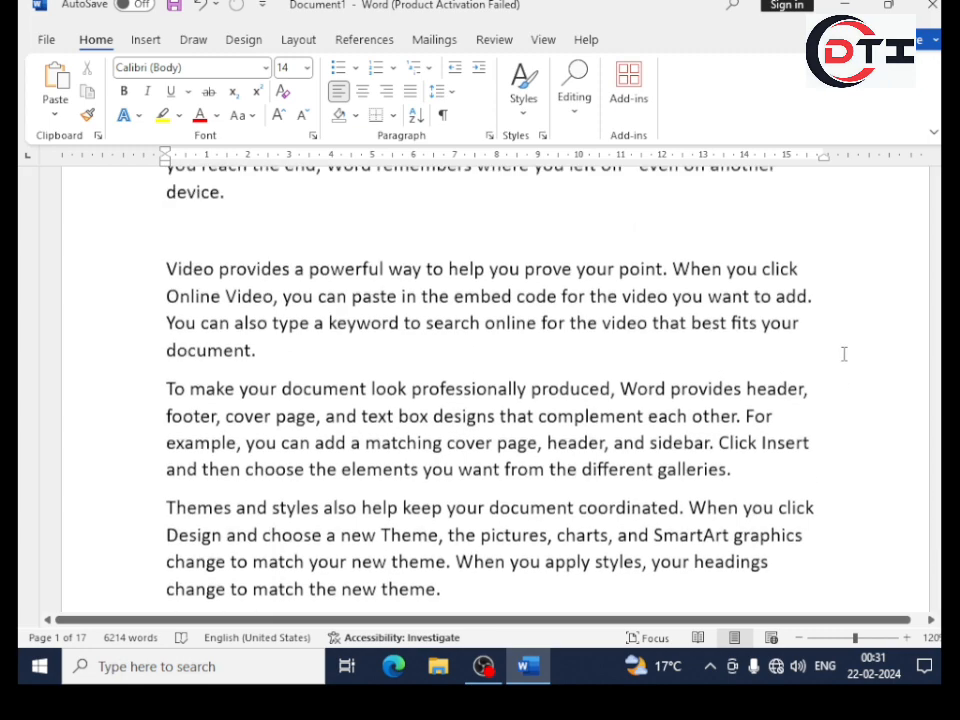
{"action": "scroll", "coordinate": [842, 343], "scroll_direction": "up", "scroll_amount": 8}
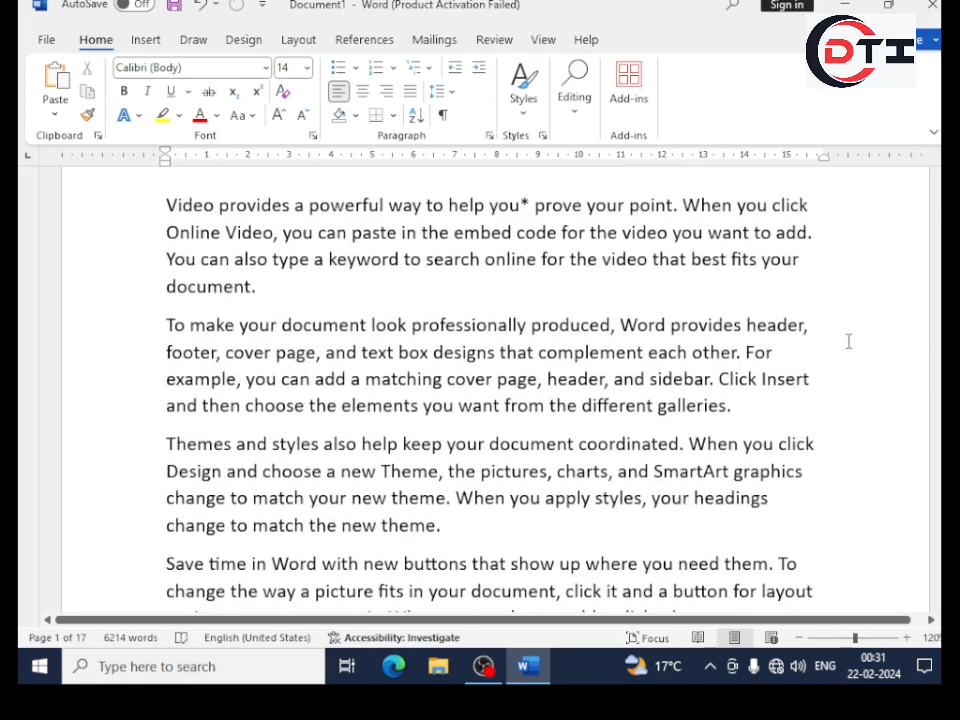
{"action": "scroll", "coordinate": [855, 345], "scroll_direction": "down", "scroll_amount": 7}
{"action": "scroll", "coordinate": [863, 377], "scroll_direction": "down", "scroll_amount": 11}
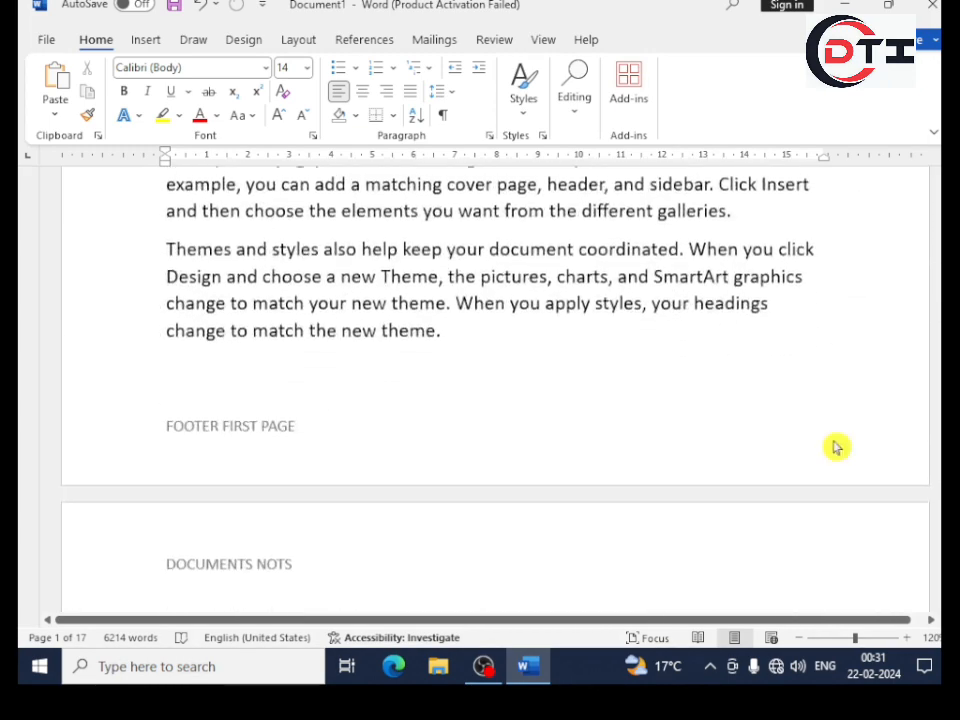
{"action": "scroll", "coordinate": [285, 440], "scroll_direction": "down", "scroll_amount": 18}
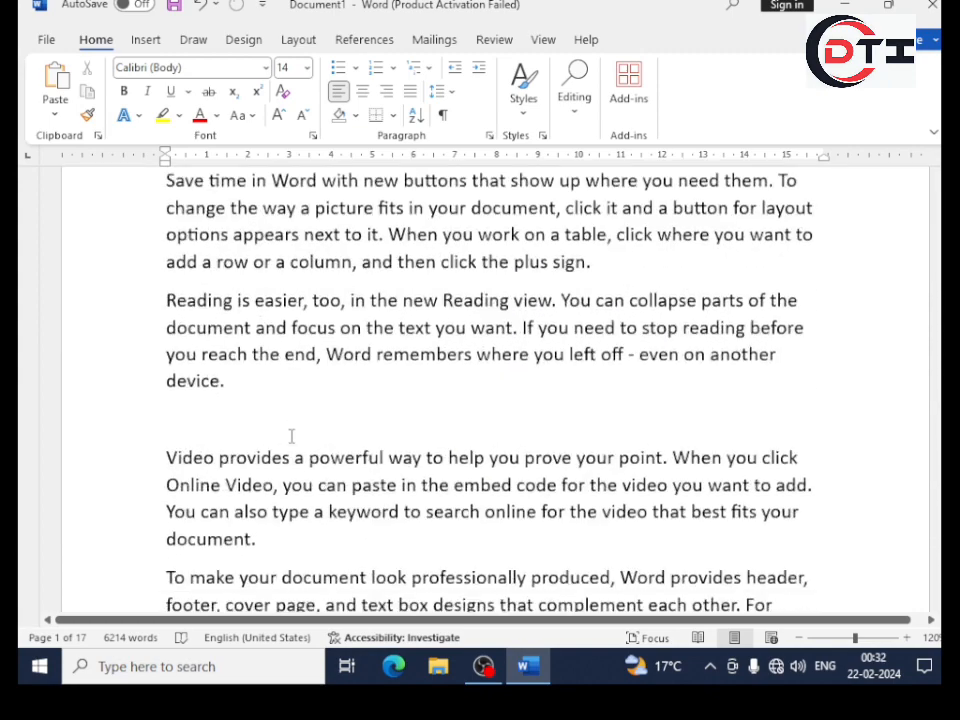
{"action": "scroll", "coordinate": [304, 432], "scroll_direction": "down", "scroll_amount": 10}
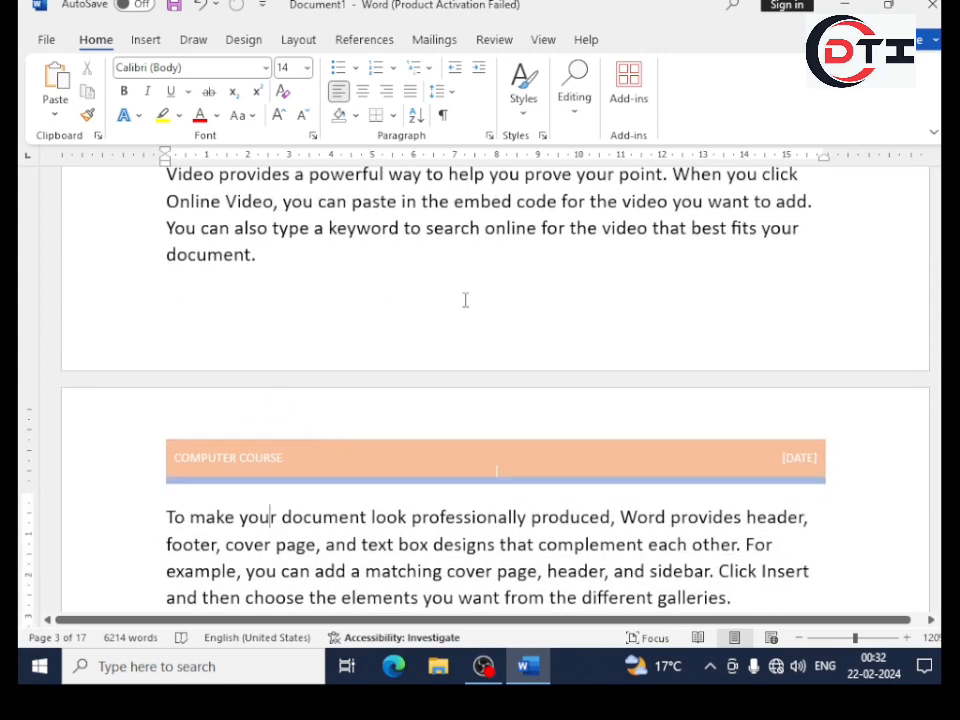
Enter "EVEN PAGE FOOTER" as the even page footer on page 2, and leave footer editing.
{"action": "double_click", "coordinate": [206, 329]}
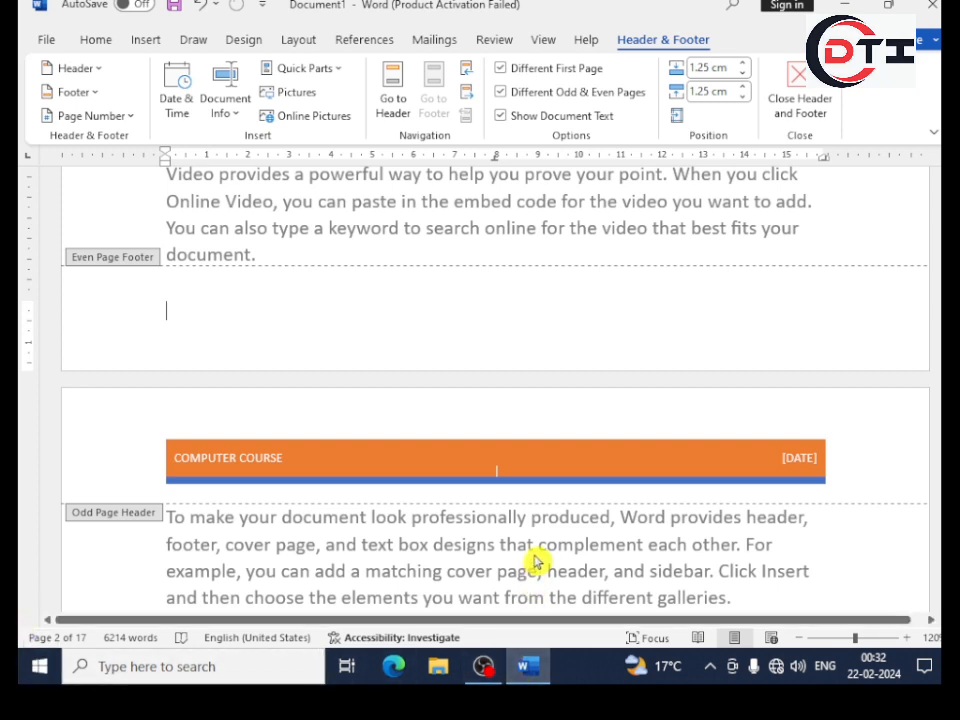
{"action": "type", "text": "EVEN PA"}
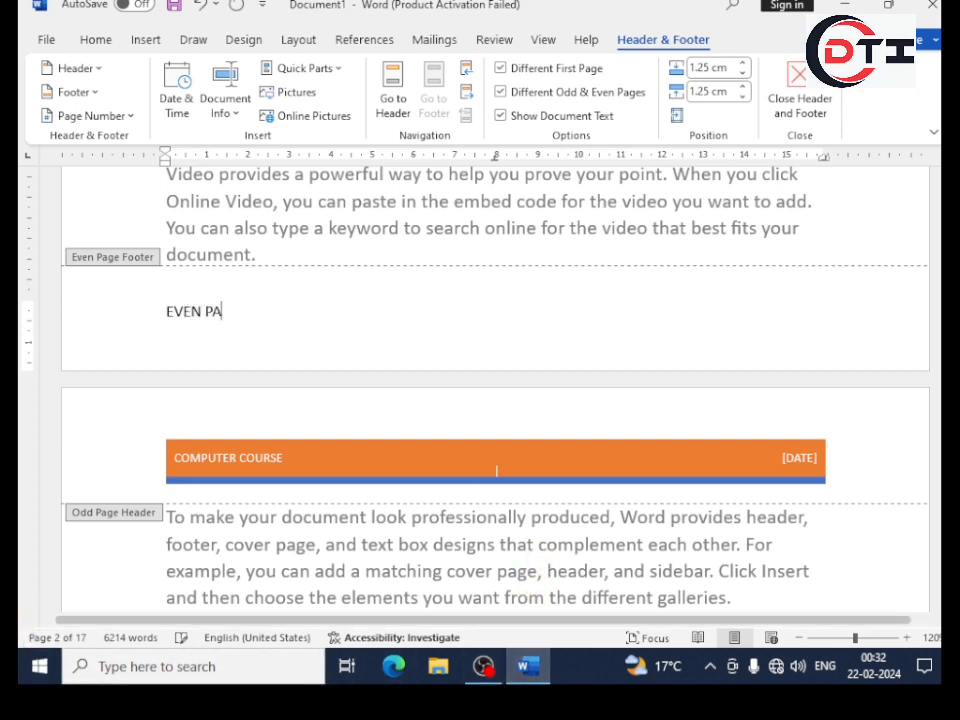
{"action": "type", "text": "GE F"}
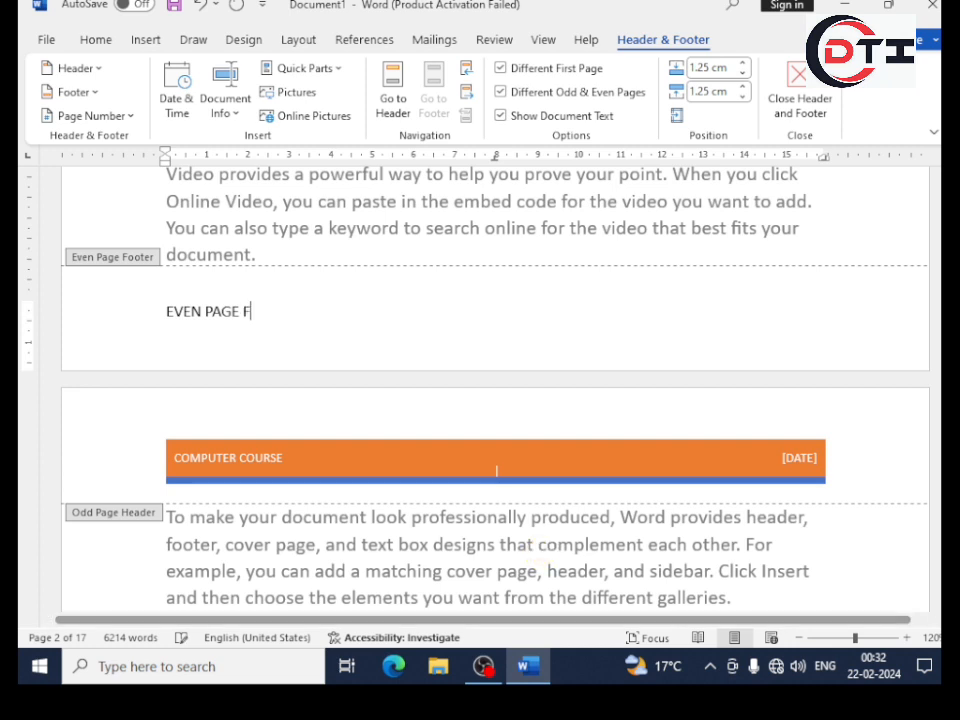
{"action": "type", "text": "OO"}
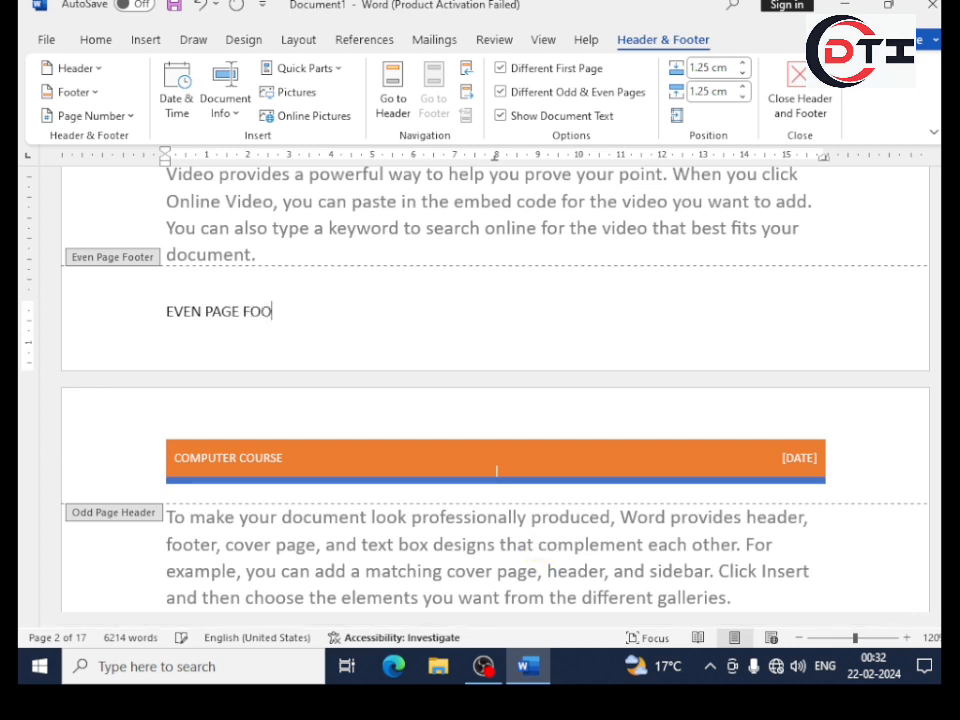
{"action": "type", "text": "TER"}
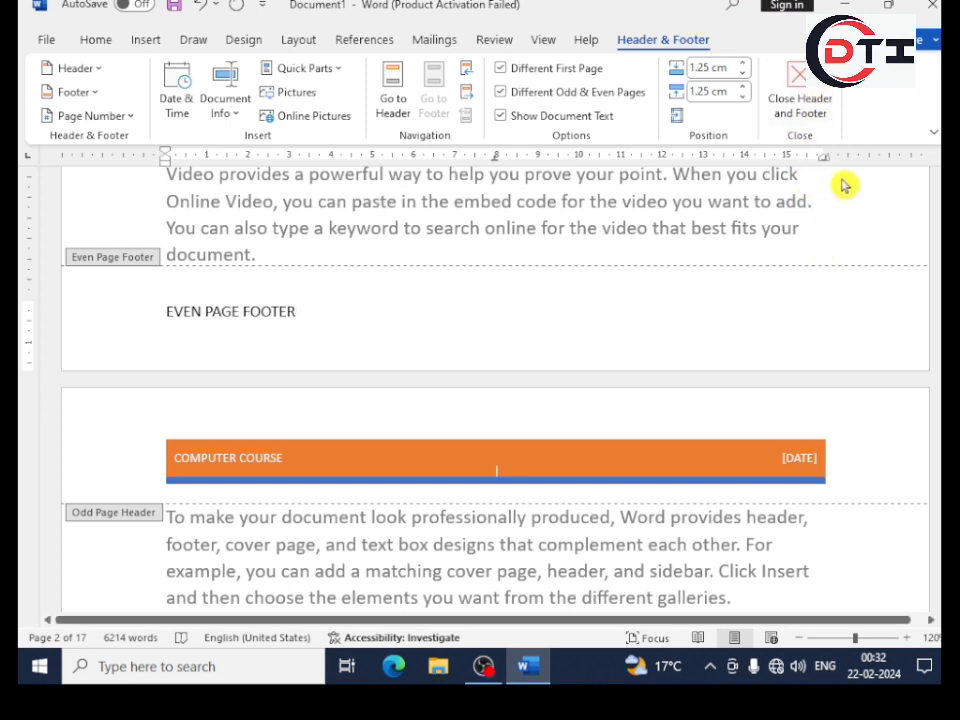
{"action": "left_click", "coordinate": [812, 112]}
Check the footers at the end of page 3 and page 4 for the even page footer text.
{"action": "scroll", "coordinate": [585, 380], "scroll_direction": "down", "scroll_amount": 3}
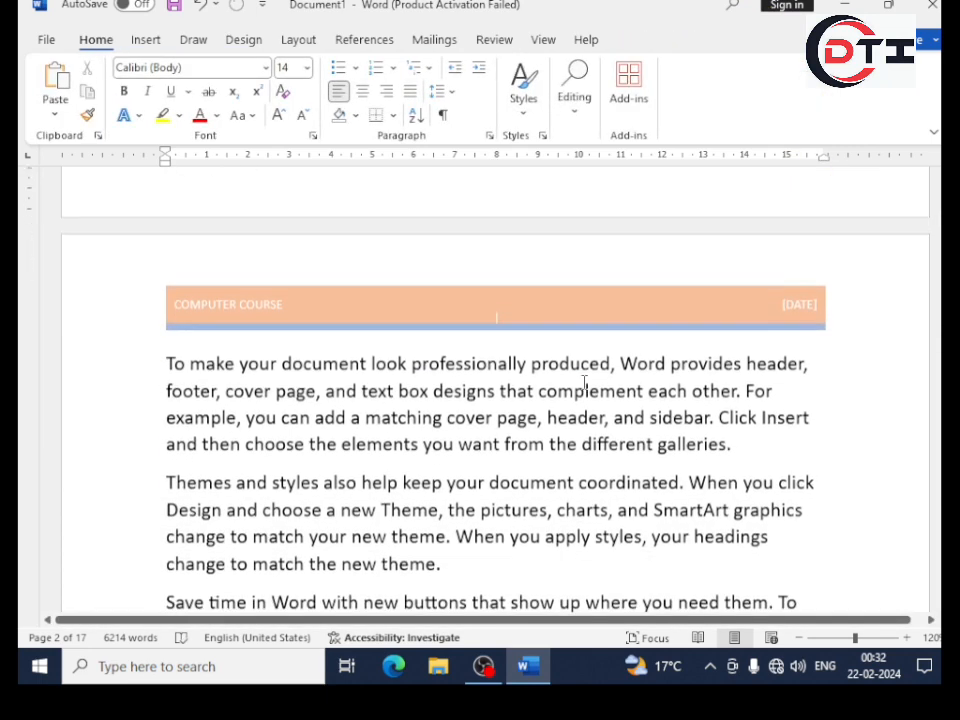
{"action": "scroll", "coordinate": [585, 382], "scroll_direction": "down", "scroll_amount": 9}
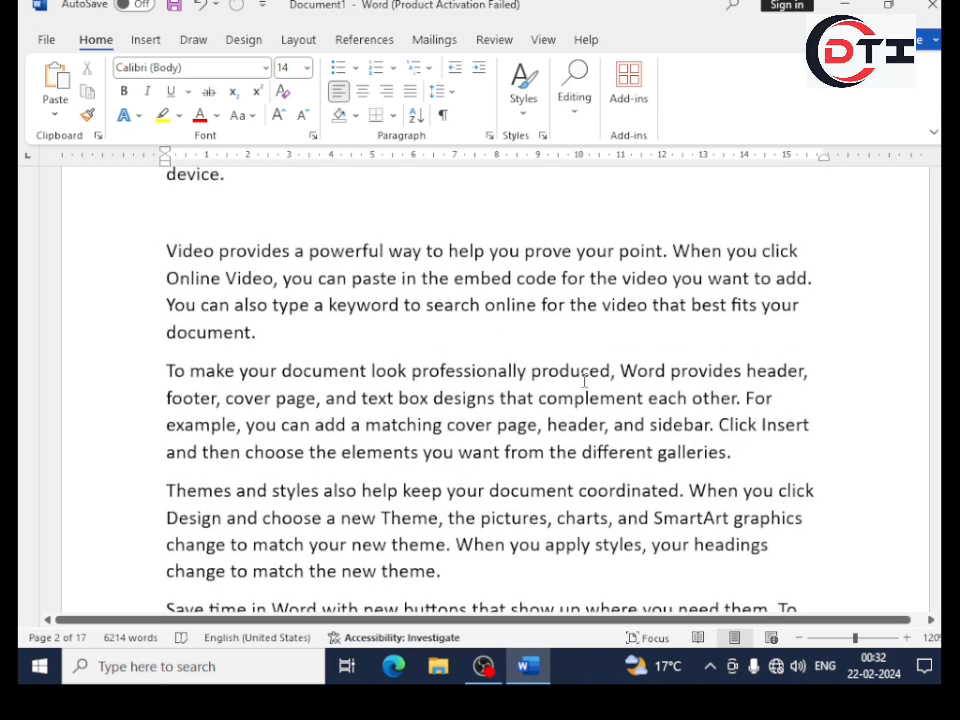
{"action": "scroll", "coordinate": [585, 380], "scroll_direction": "down", "scroll_amount": 4}
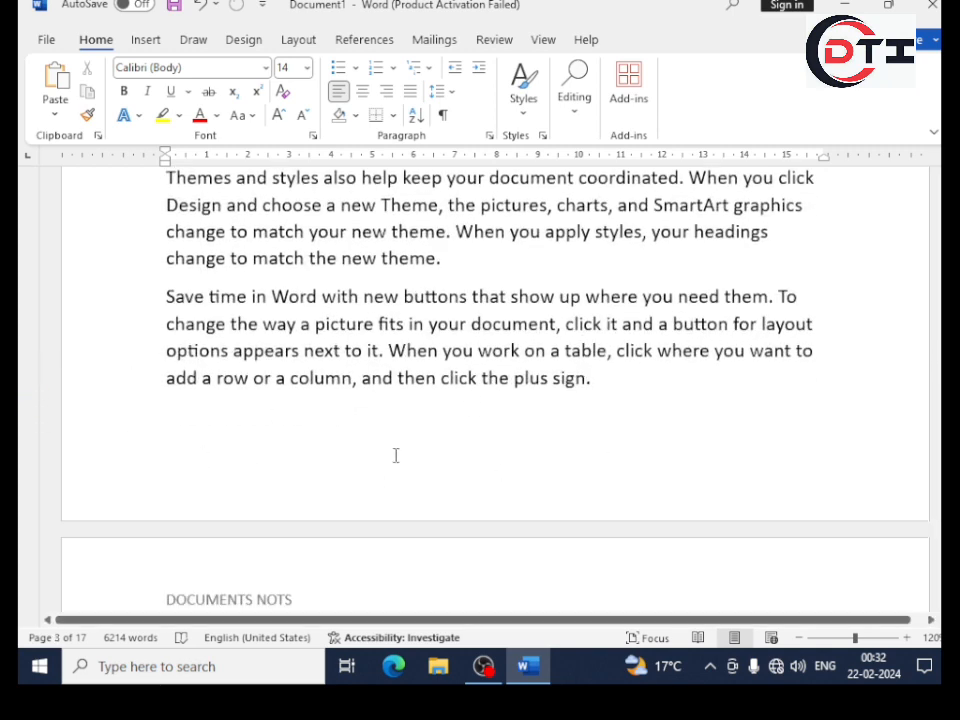
{"action": "scroll", "coordinate": [396, 455], "scroll_direction": "down", "scroll_amount": 7}
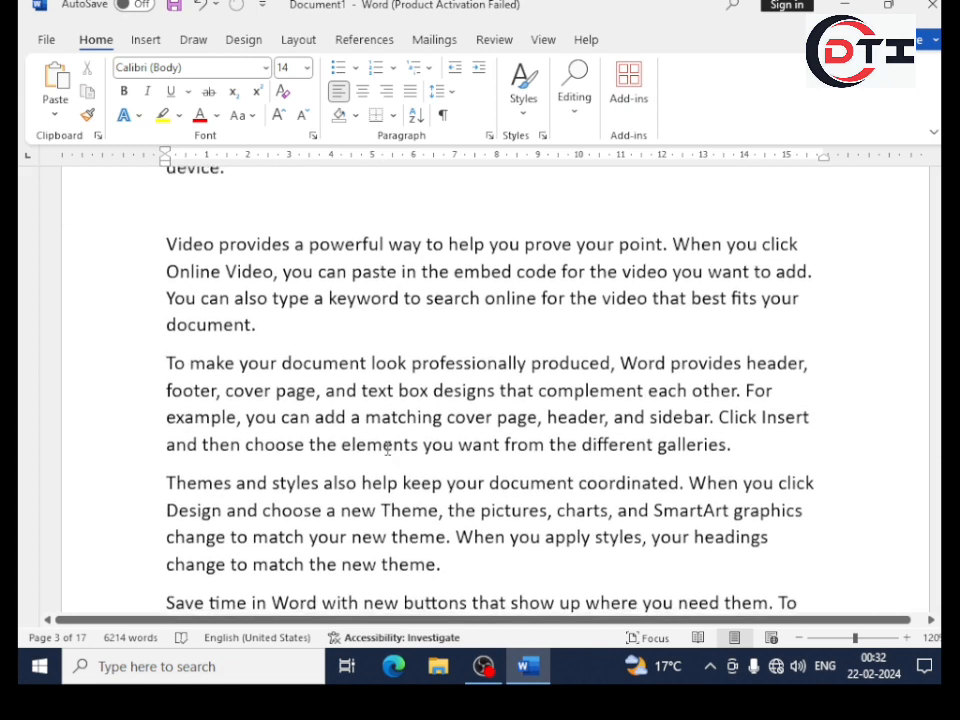
{"action": "scroll", "coordinate": [387, 450], "scroll_direction": "down", "scroll_amount": 9}
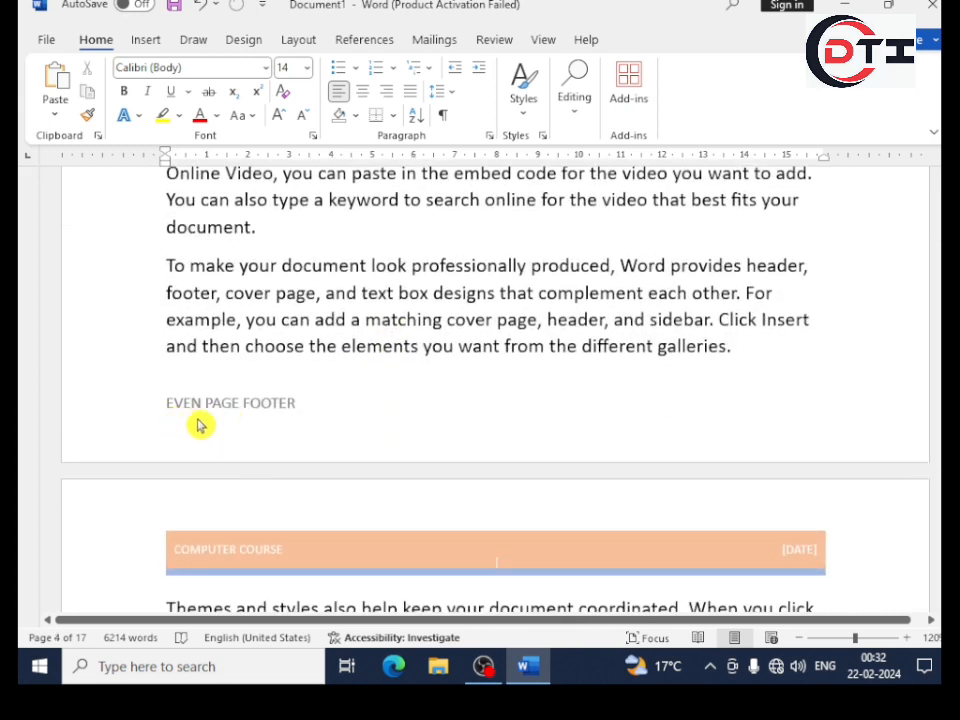
{"action": "scroll", "coordinate": [305, 390], "scroll_direction": "up", "scroll_amount": 10}
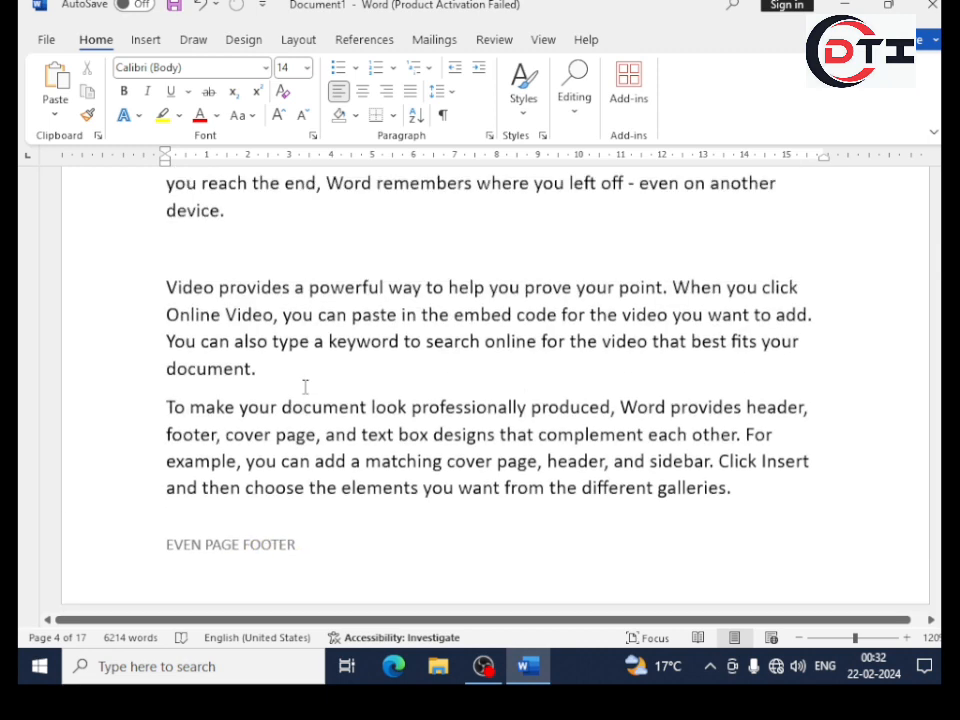
{"action": "scroll", "coordinate": [310, 380], "scroll_direction": "up", "scroll_amount": 8}
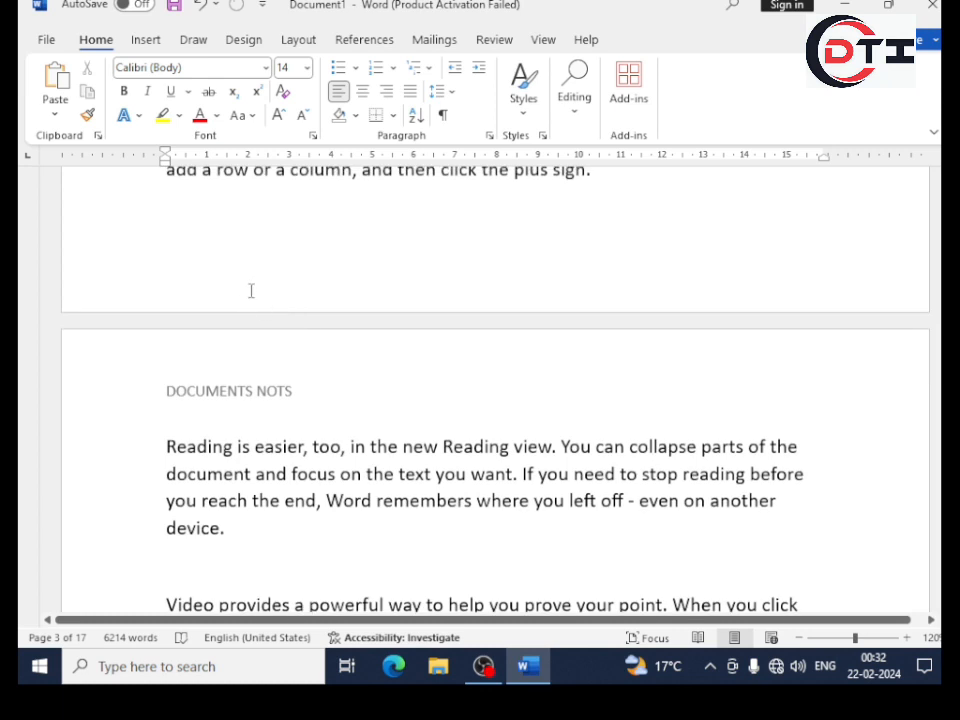
Enter "ODD PAGE FOOTER" as the odd page footer on page 3, and leave footer editing.
{"action": "double_click", "coordinate": [251, 279]}
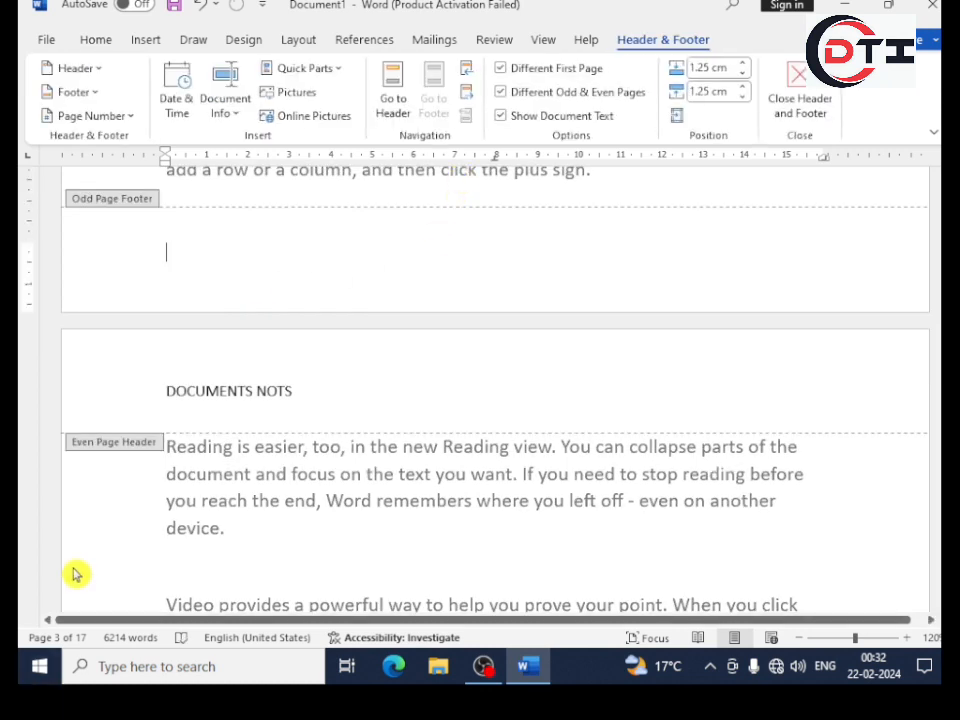
{"action": "type", "text": "ODD "}
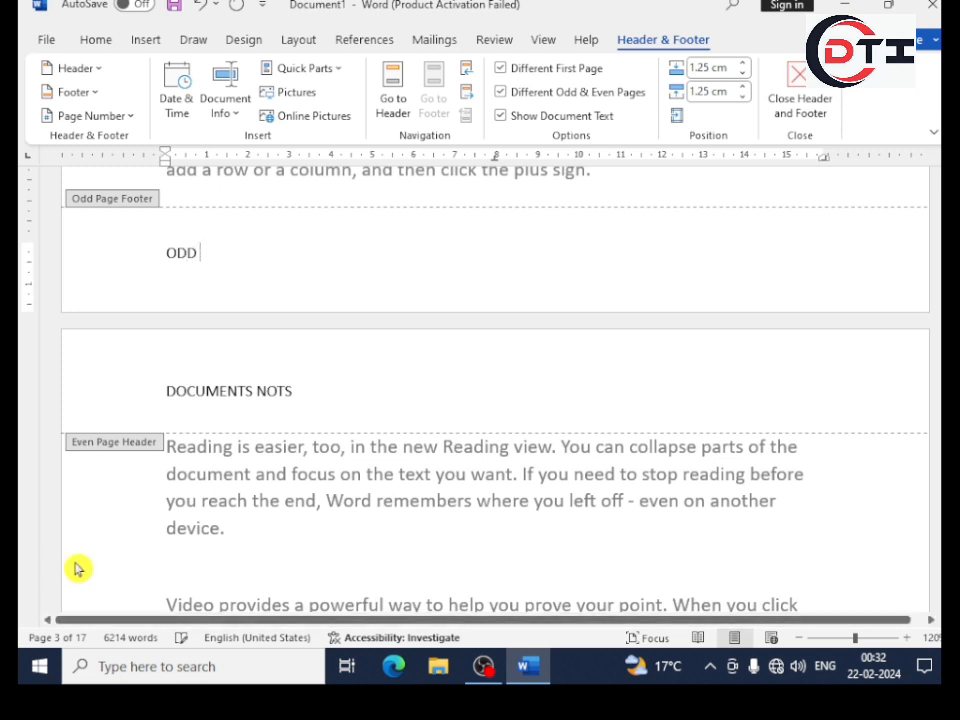
{"action": "type", "text": "PAGE F"}
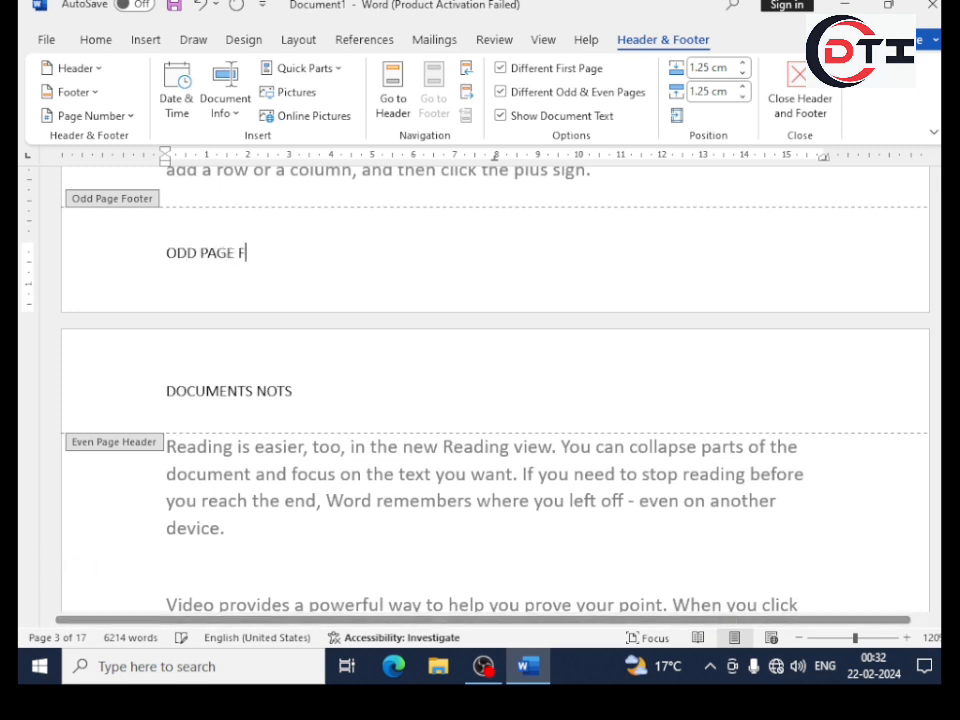
{"action": "type", "text": "OOTER"}
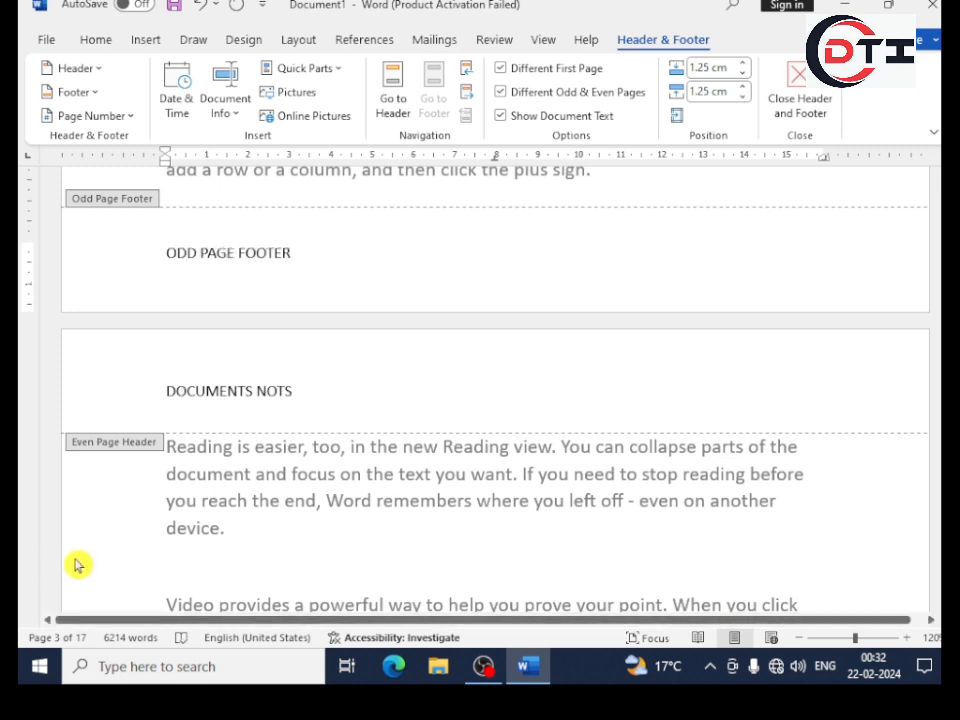
{"action": "left_click", "coordinate": [785, 88]}
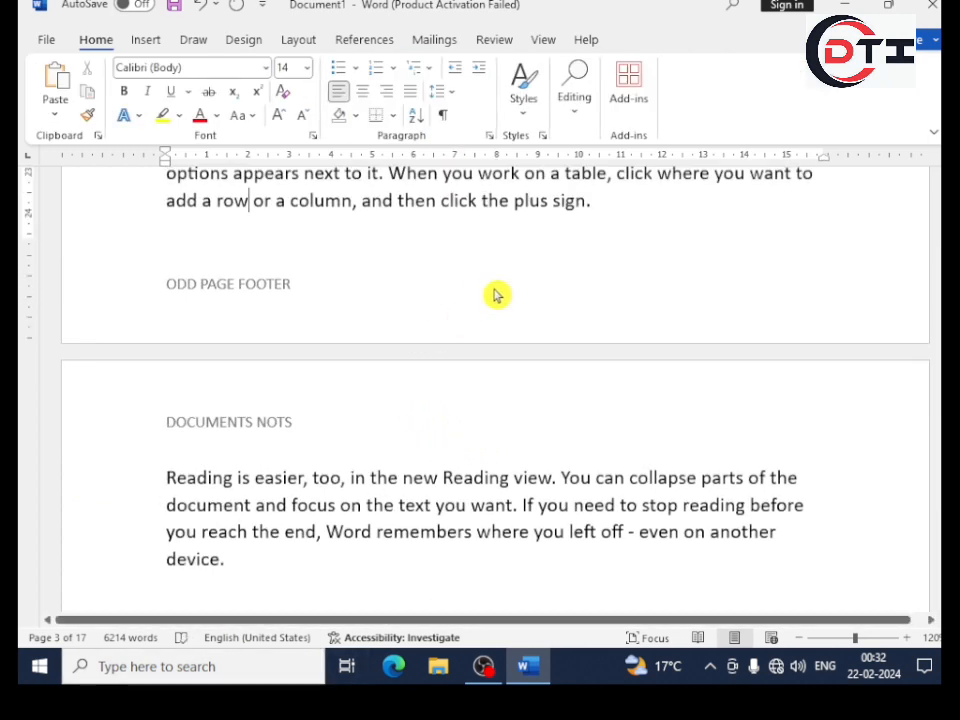
Remove the page header with the Remove Header command.
{"action": "scroll", "coordinate": [496, 292], "scroll_direction": "down", "scroll_amount": 5}
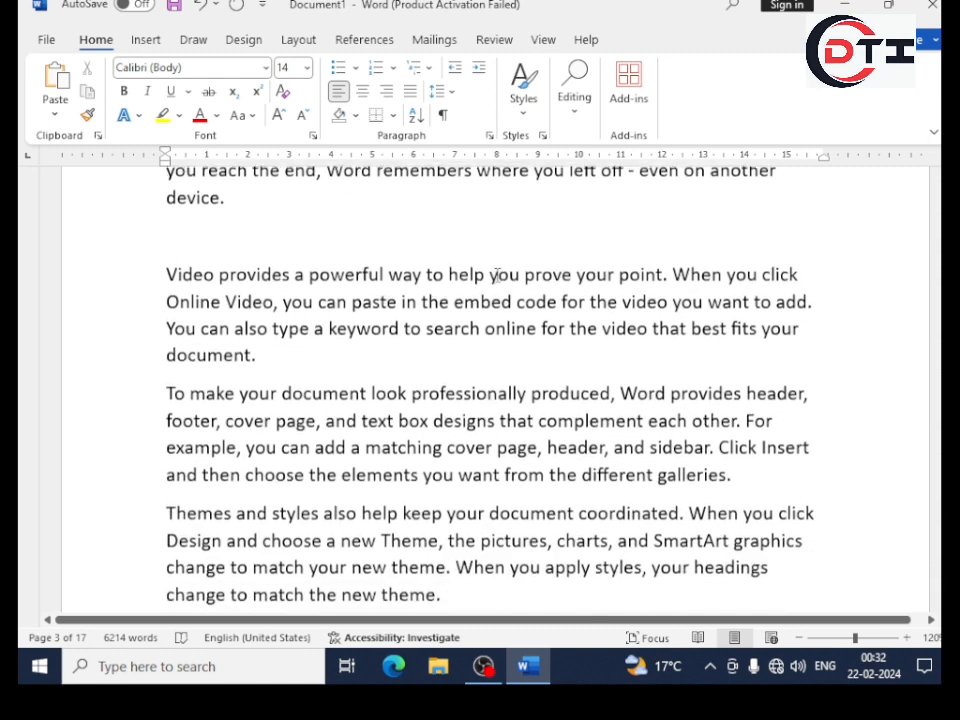
{"action": "scroll", "coordinate": [496, 275], "scroll_direction": "down", "scroll_amount": 2}
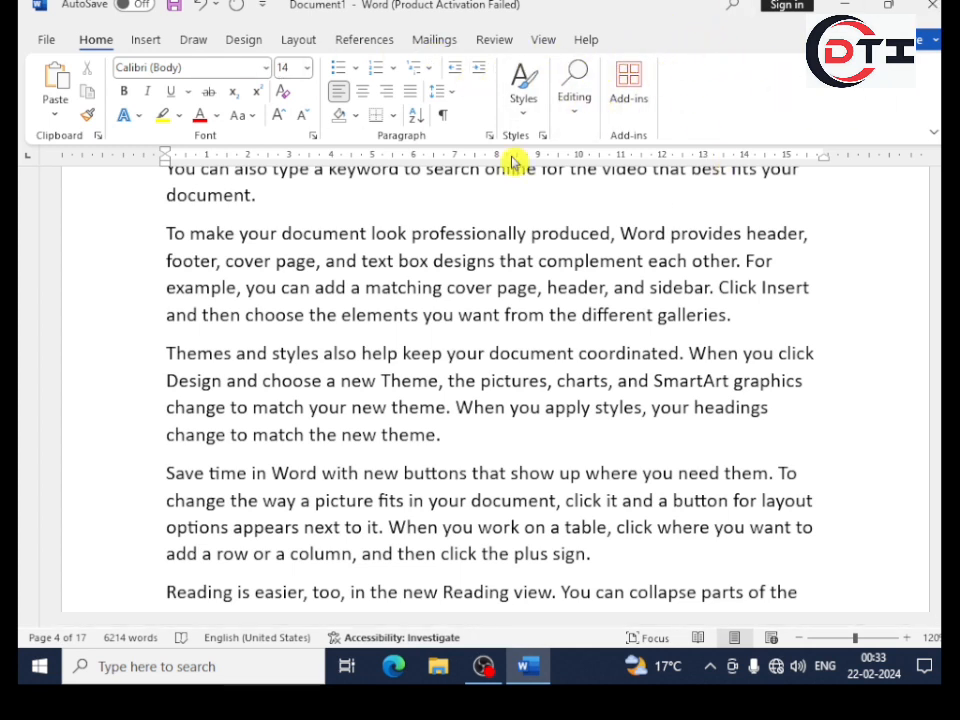
{"action": "scroll", "coordinate": [760, 262], "scroll_direction": "up", "scroll_amount": 1}
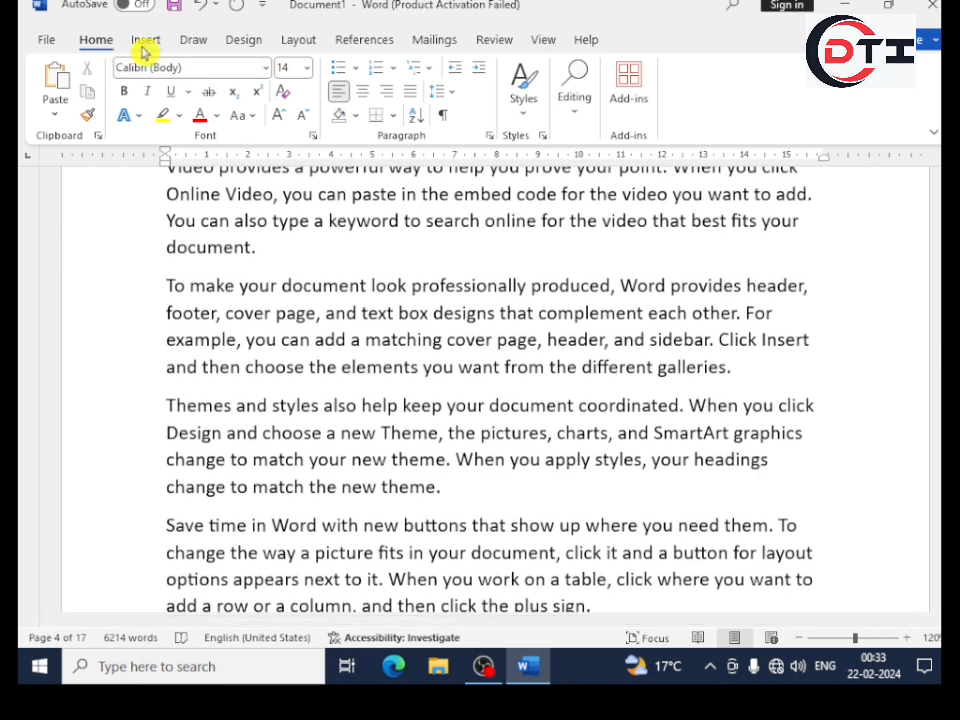
{"action": "left_click", "coordinate": [145, 40]}
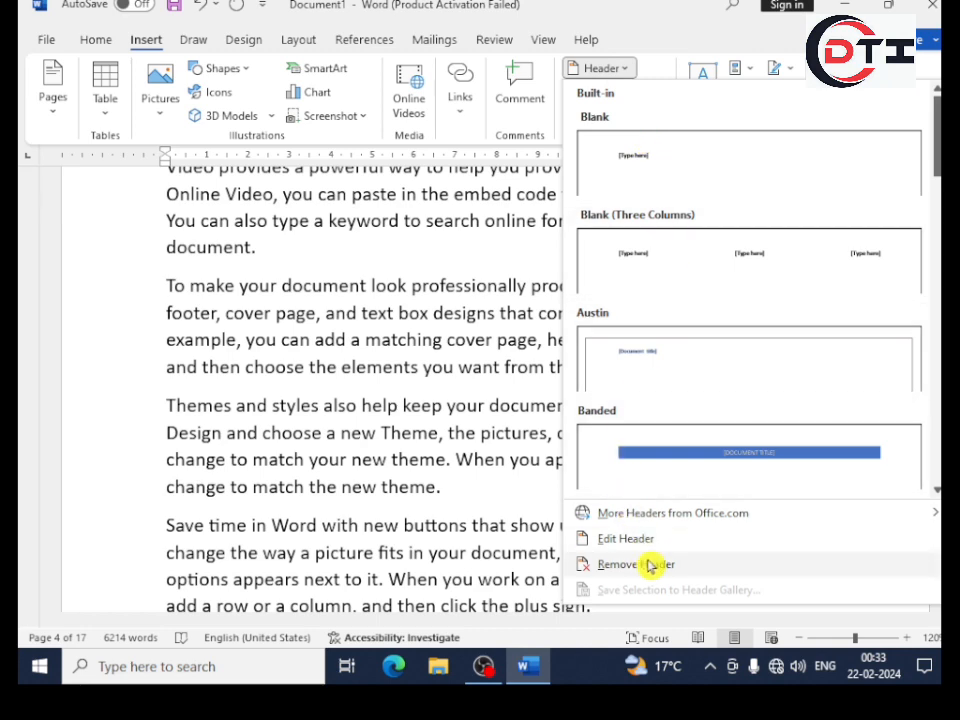
{"action": "left_click", "coordinate": [645, 565]}
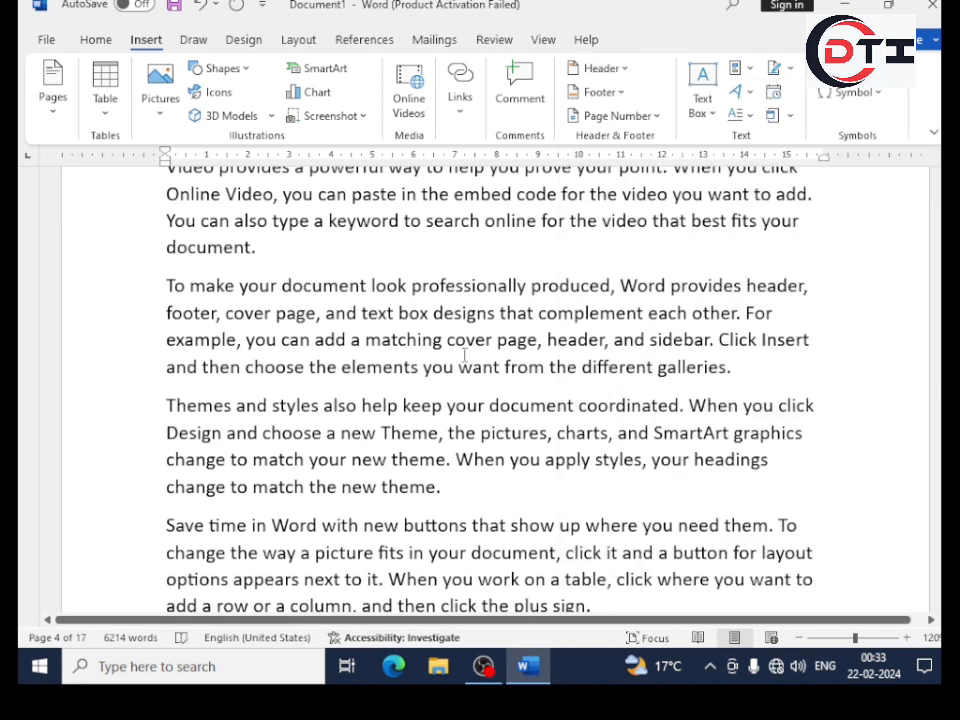
Remove the first page header and the first page footer on page 1.
{"action": "scroll", "coordinate": [464, 355], "scroll_direction": "up", "scroll_amount": 4}
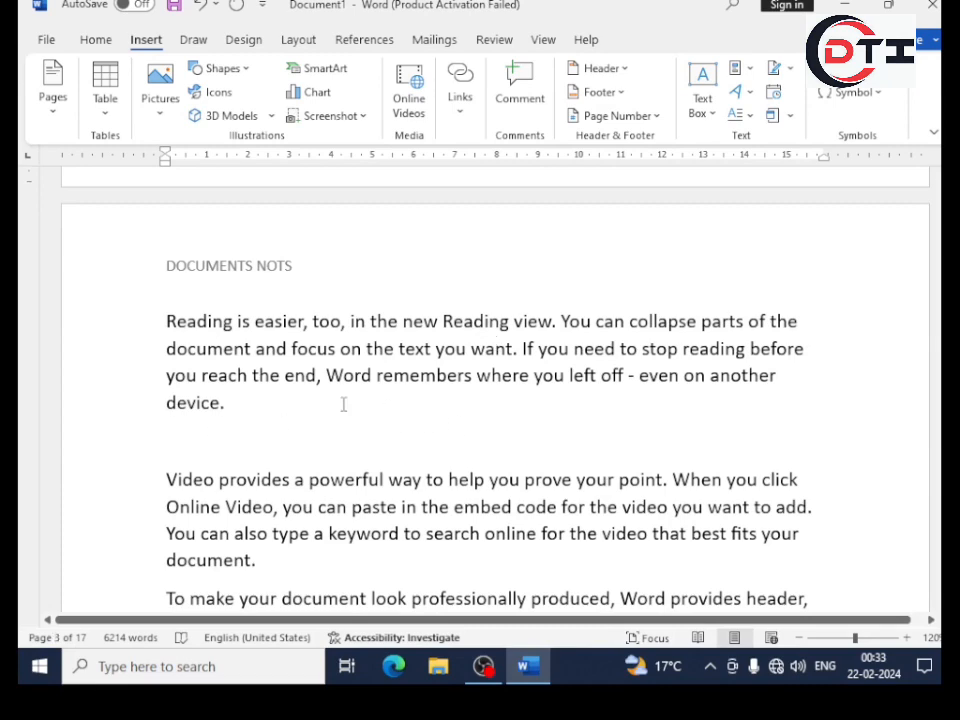
{"action": "scroll", "coordinate": [341, 348], "scroll_direction": "up", "scroll_amount": 3}
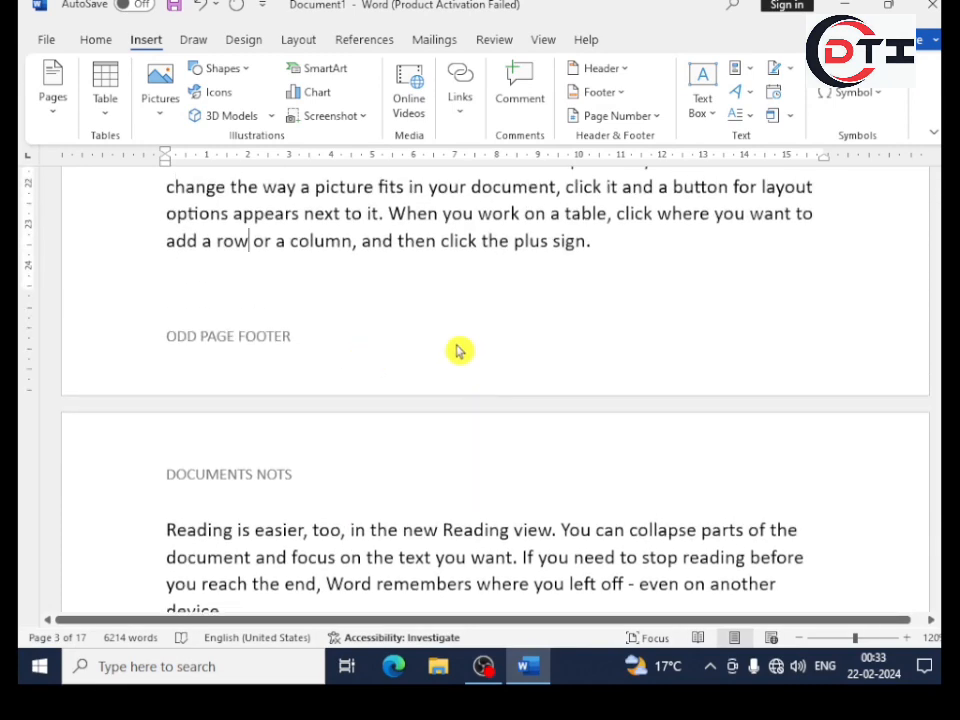
{"action": "scroll", "coordinate": [390, 366], "scroll_direction": "up", "scroll_amount": 5}
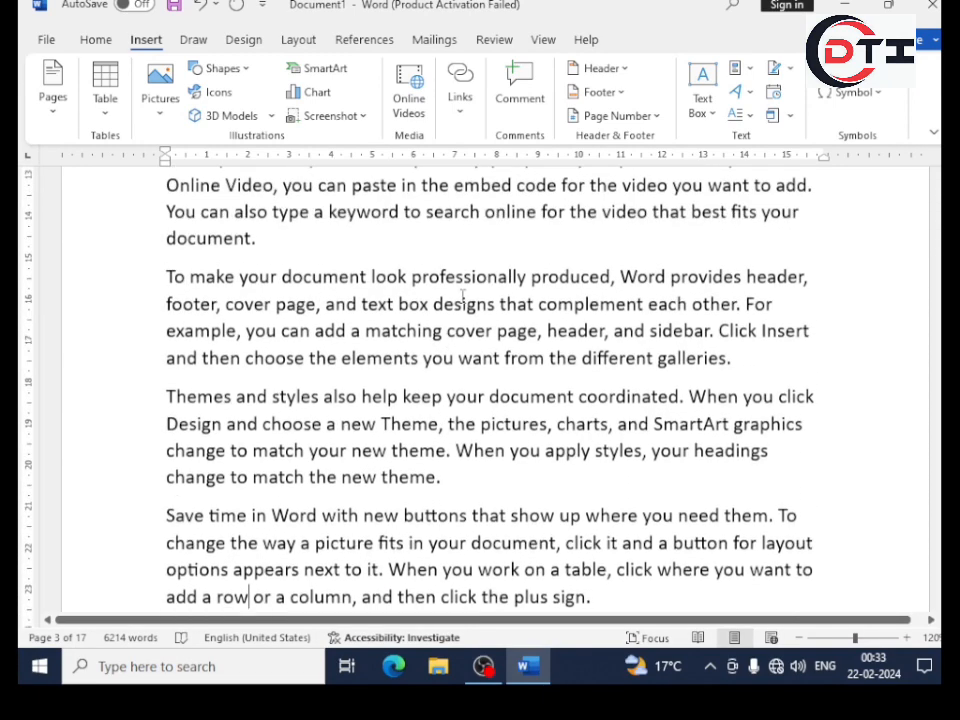
{"action": "scroll", "coordinate": [489, 345], "scroll_direction": "down", "scroll_amount": 15}
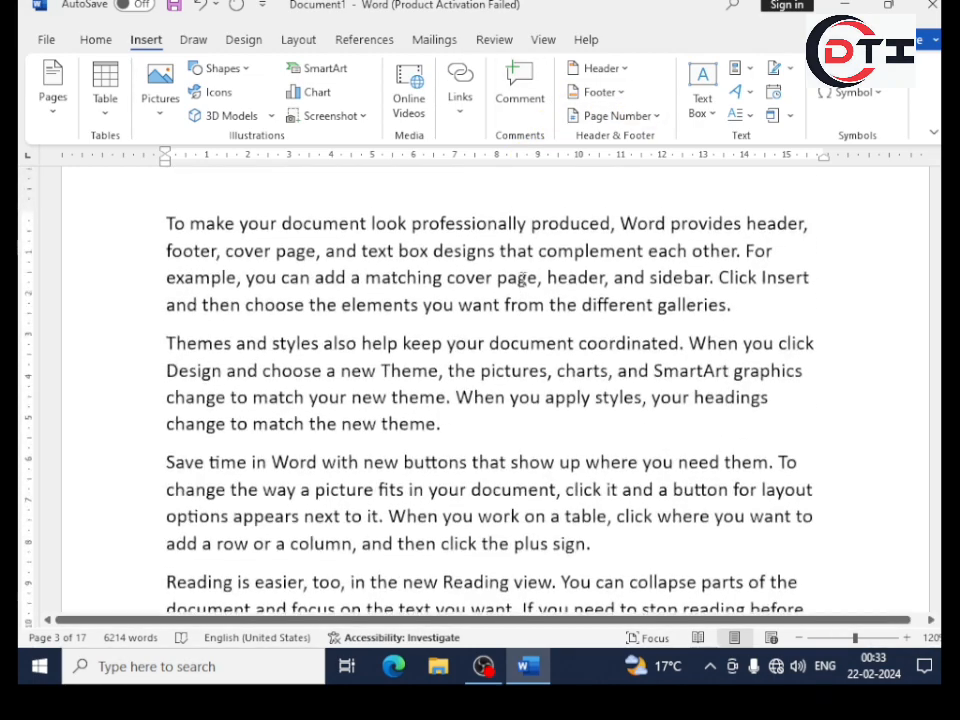
{"action": "scroll", "coordinate": [570, 270], "scroll_direction": "up", "scroll_amount": 8}
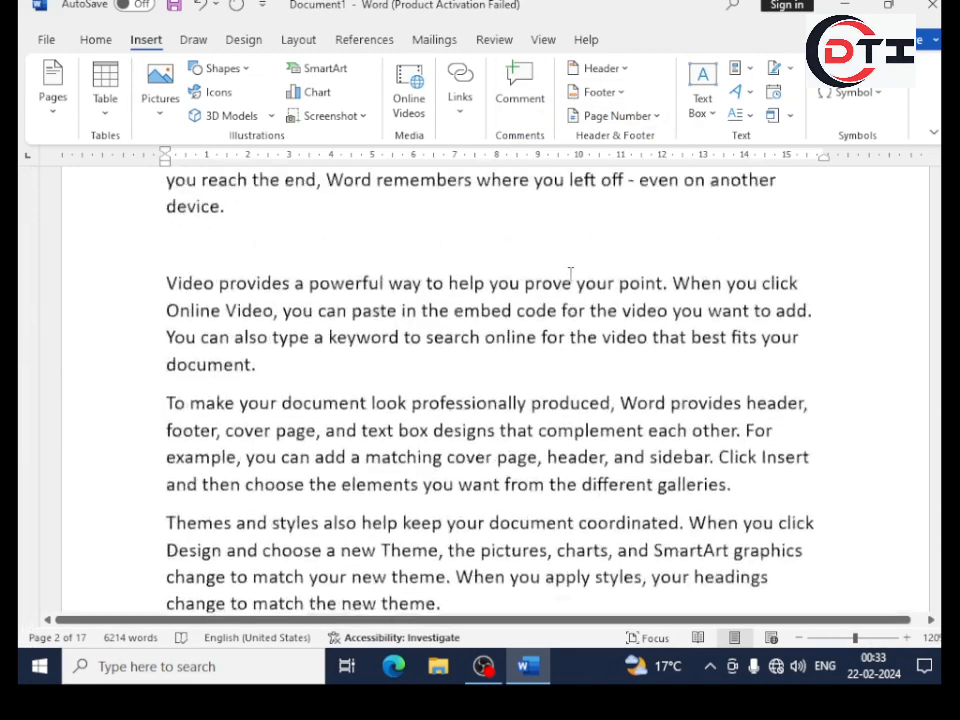
{"action": "scroll", "coordinate": [570, 268], "scroll_direction": "up", "scroll_amount": 10}
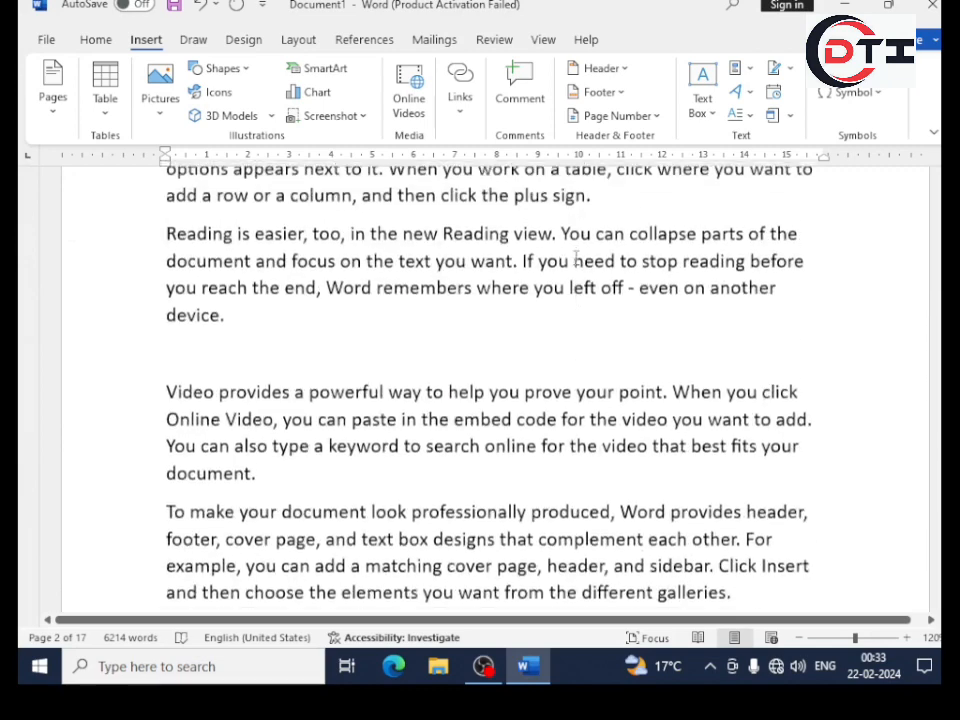
{"action": "scroll", "coordinate": [578, 254], "scroll_direction": "up", "scroll_amount": 5}
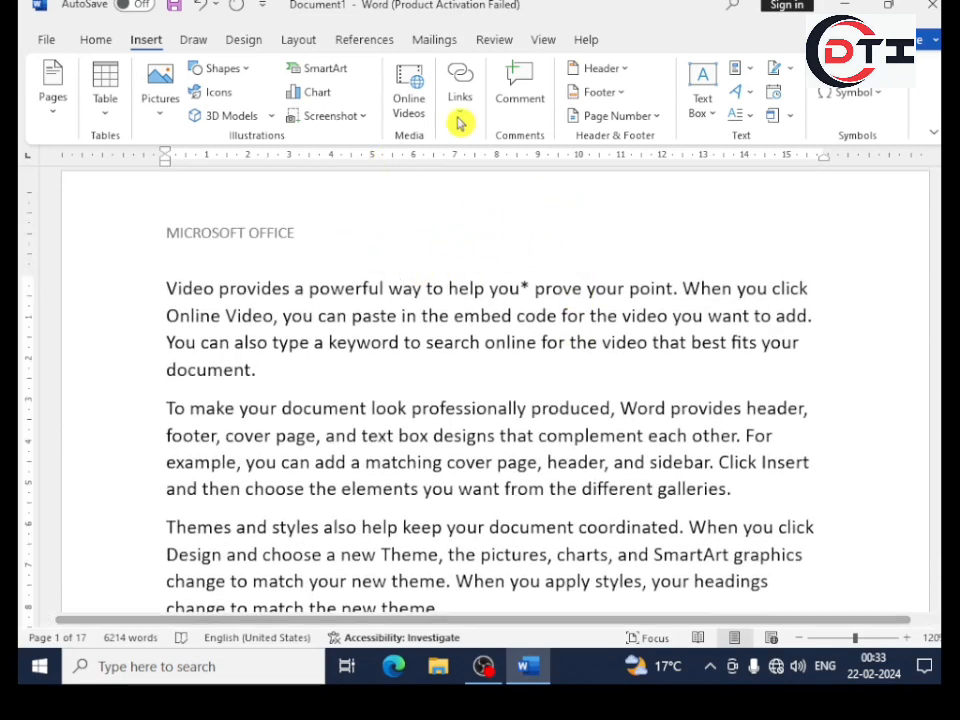
{"action": "left_click", "coordinate": [620, 69]}
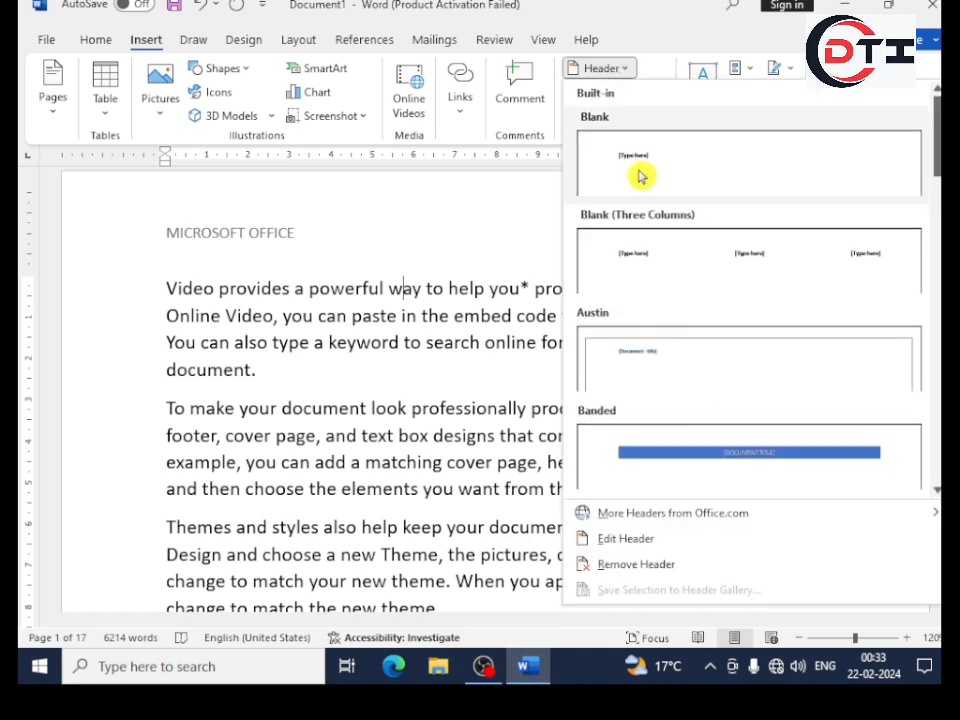
{"action": "left_click", "coordinate": [633, 566]}
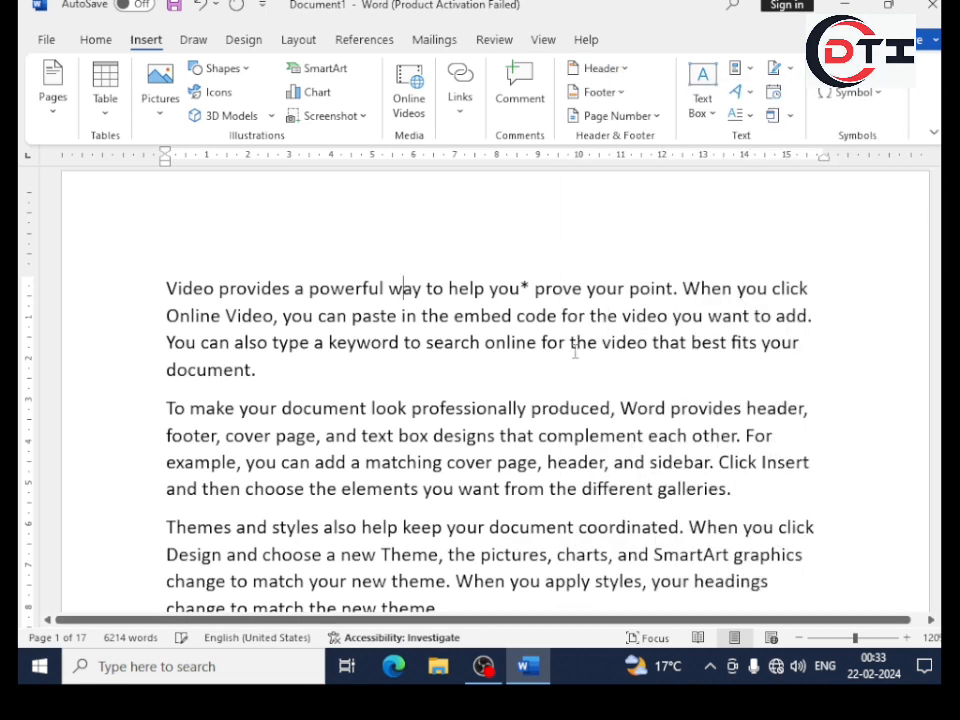
{"action": "left_click", "coordinate": [620, 93]}
{"action": "left_click", "coordinate": [641, 587]}
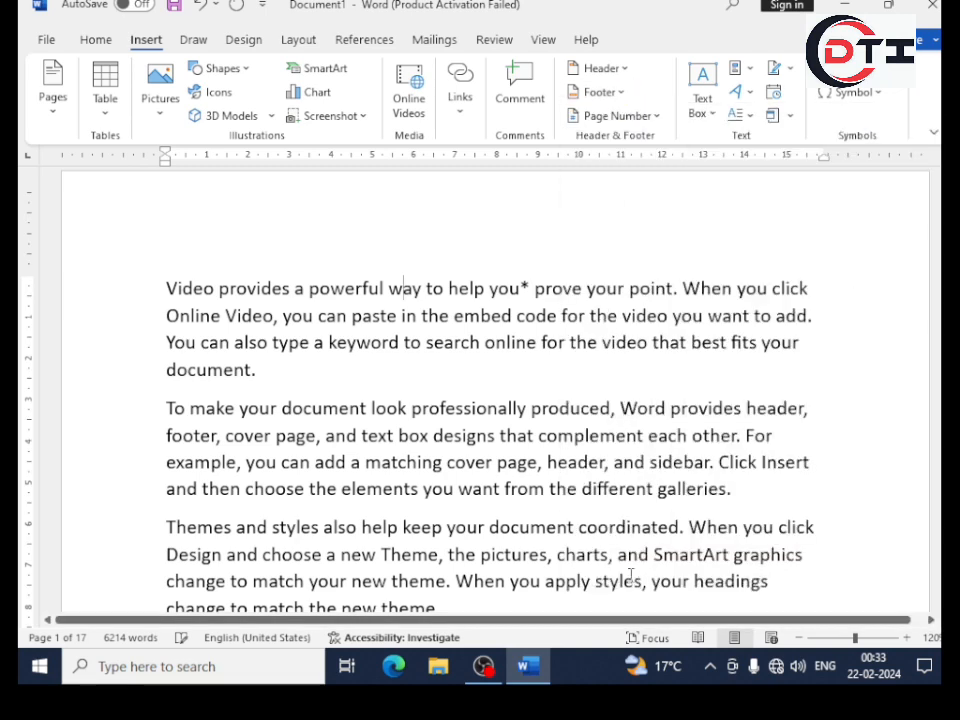
Remove the even page header and the even page footer on page 2.
{"action": "scroll", "coordinate": [498, 337], "scroll_direction": "down", "scroll_amount": 10}
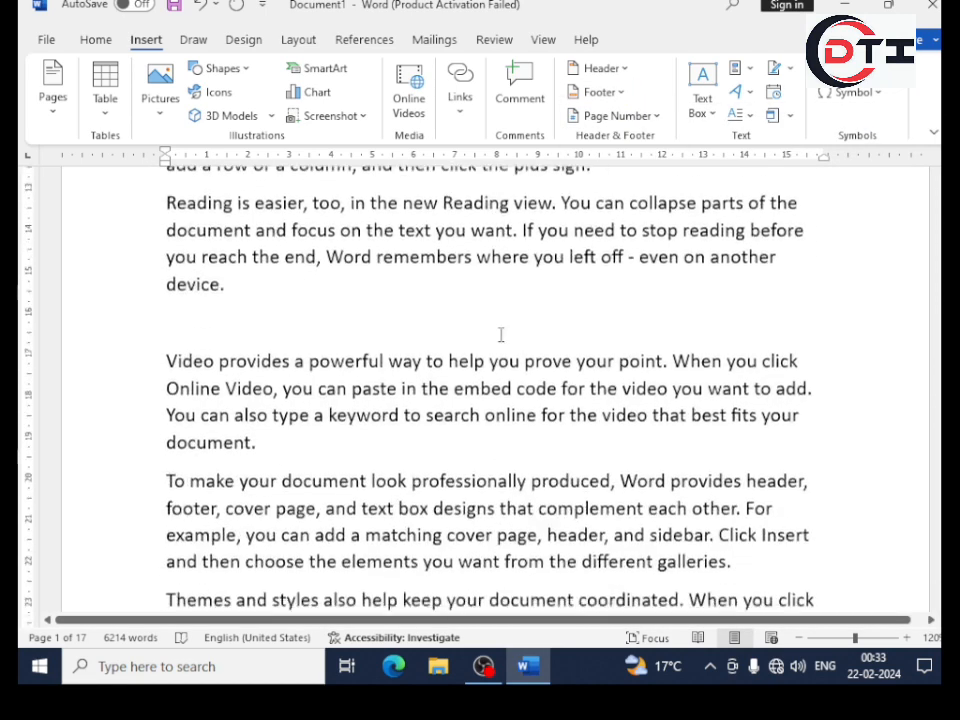
{"action": "scroll", "coordinate": [500, 337], "scroll_direction": "down", "scroll_amount": 7}
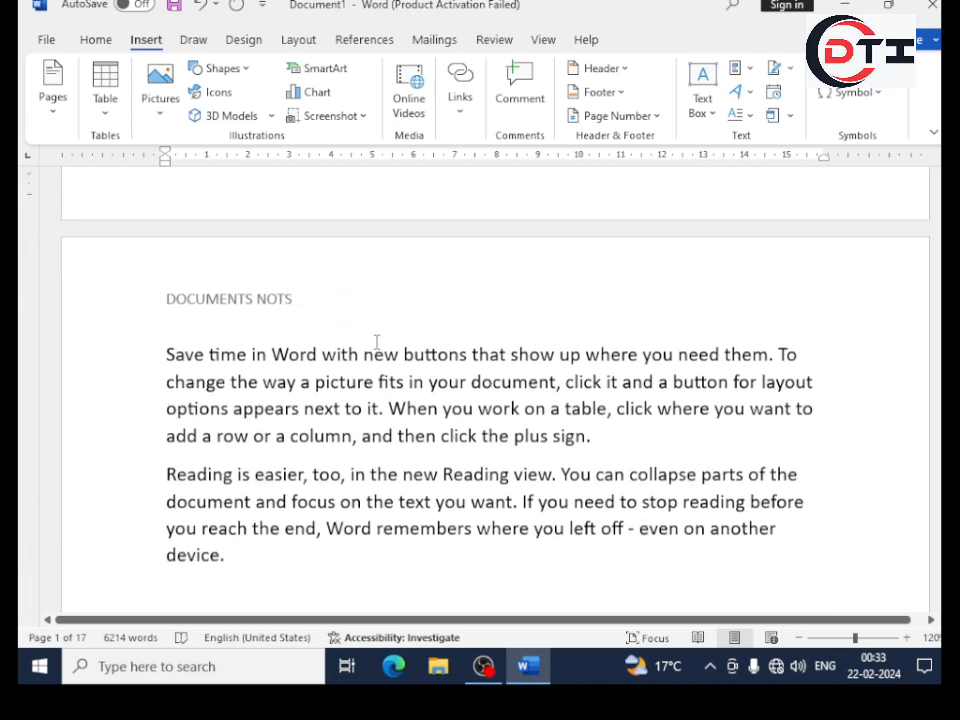
{"action": "left_click", "coordinate": [621, 70]}
{"action": "left_click", "coordinate": [636, 564]}
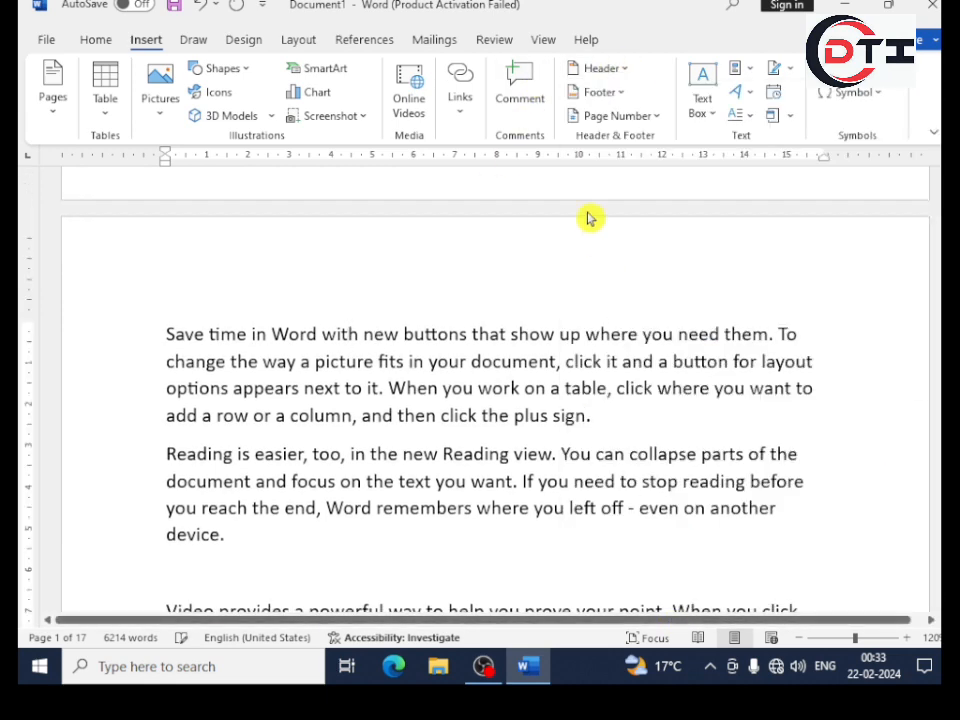
{"action": "left_click", "coordinate": [608, 92]}
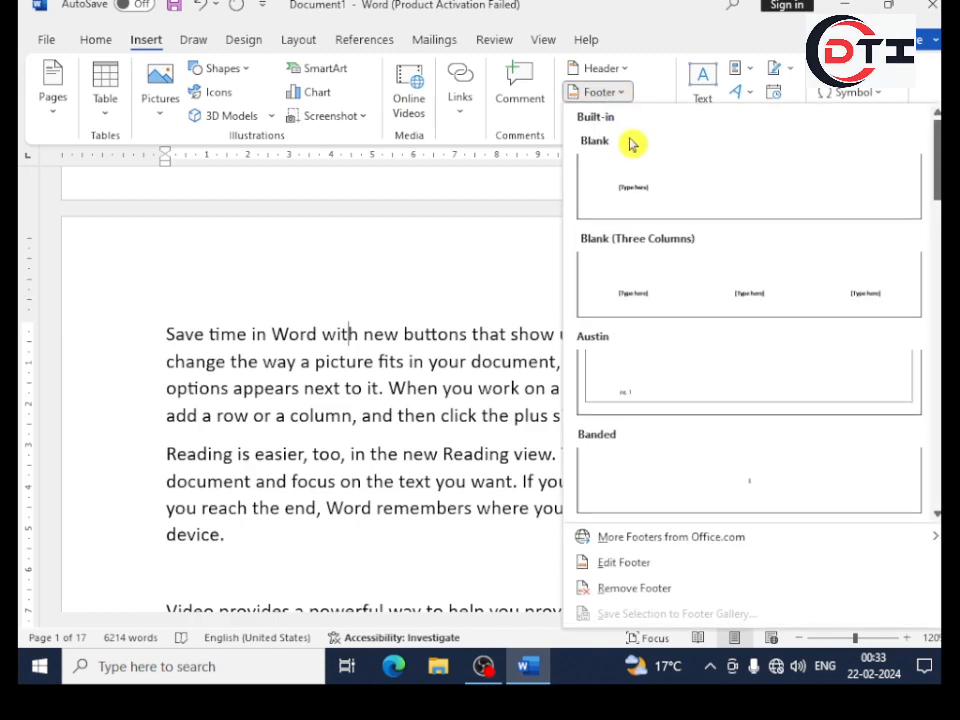
{"action": "left_click", "coordinate": [633, 589]}
Remove the odd page footer at the end of page 3.
{"action": "scroll", "coordinate": [467, 482], "scroll_direction": "down", "scroll_amount": 5}
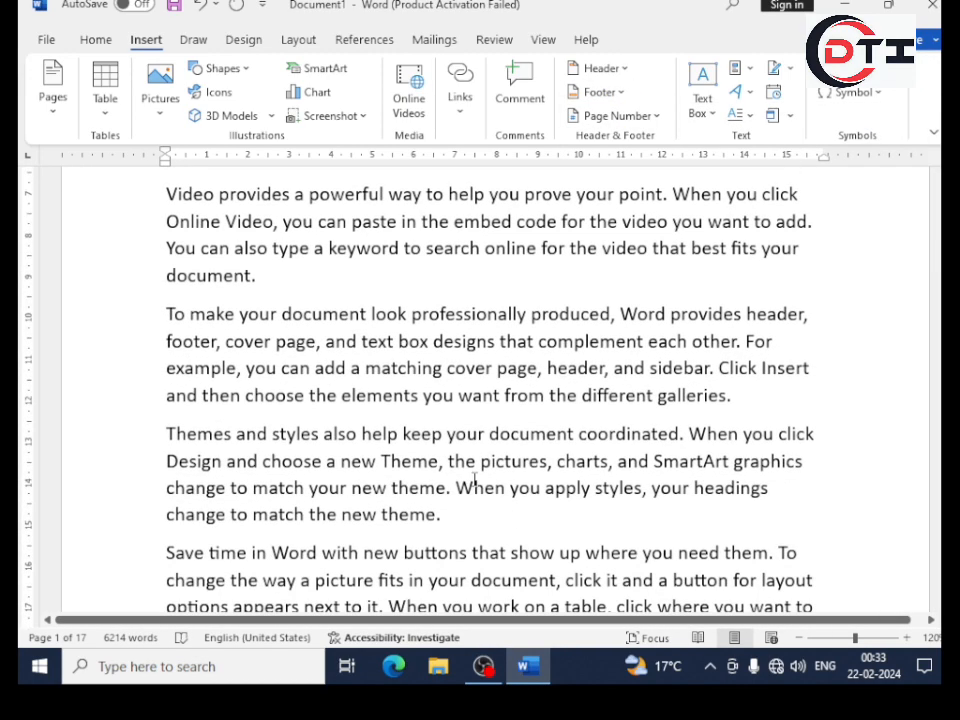
{"action": "scroll", "coordinate": [474, 480], "scroll_direction": "down", "scroll_amount": 10}
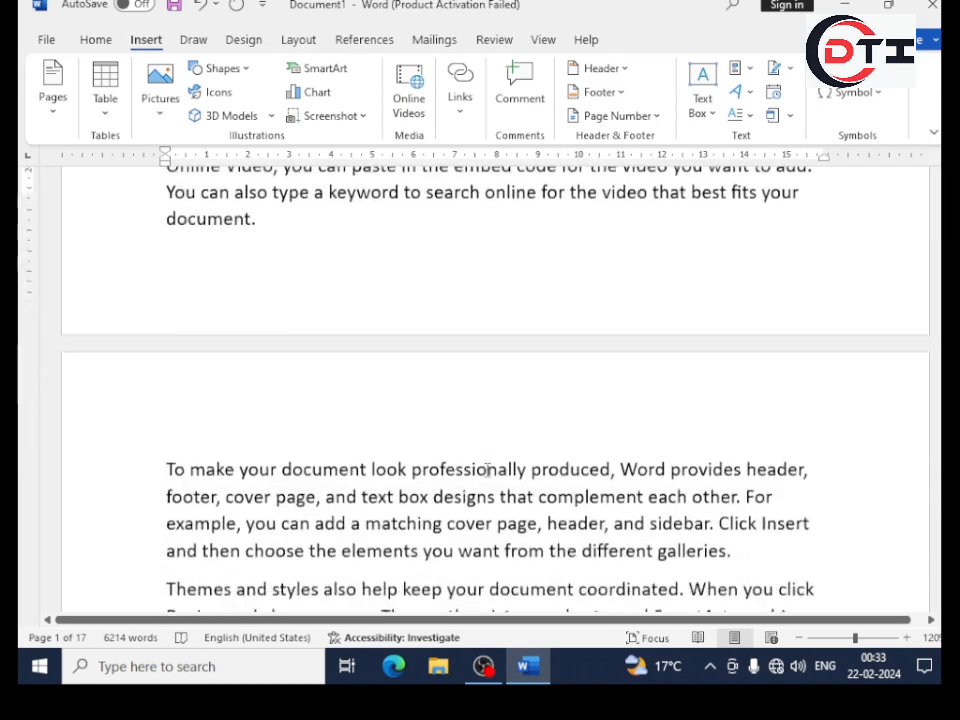
{"action": "scroll", "coordinate": [488, 469], "scroll_direction": "down", "scroll_amount": 10}
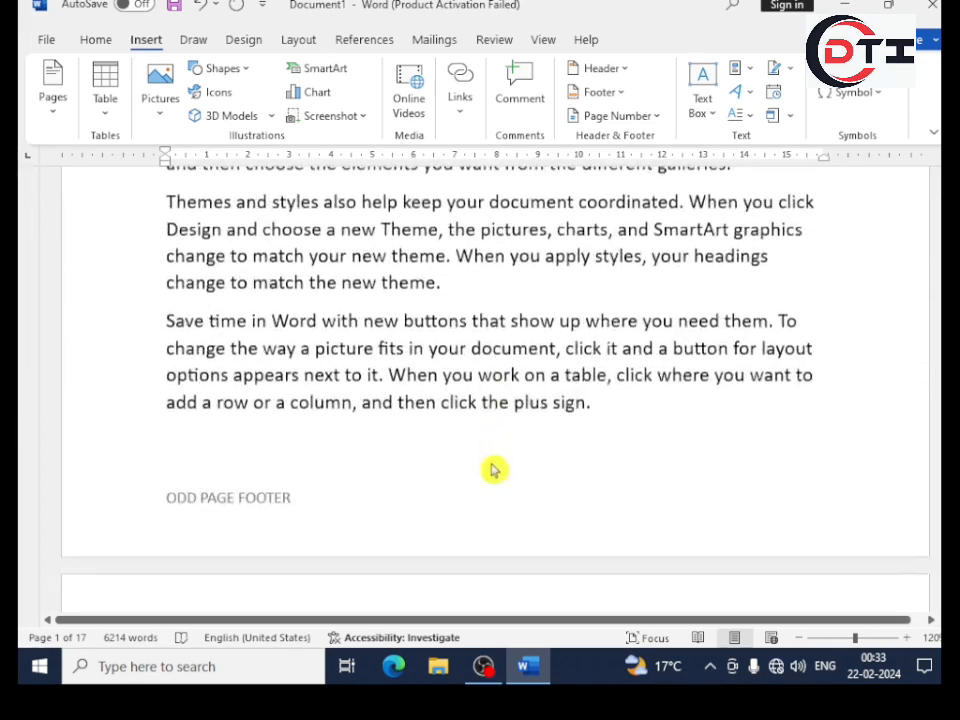
{"action": "scroll", "coordinate": [494, 470], "scroll_direction": "down", "scroll_amount": 3}
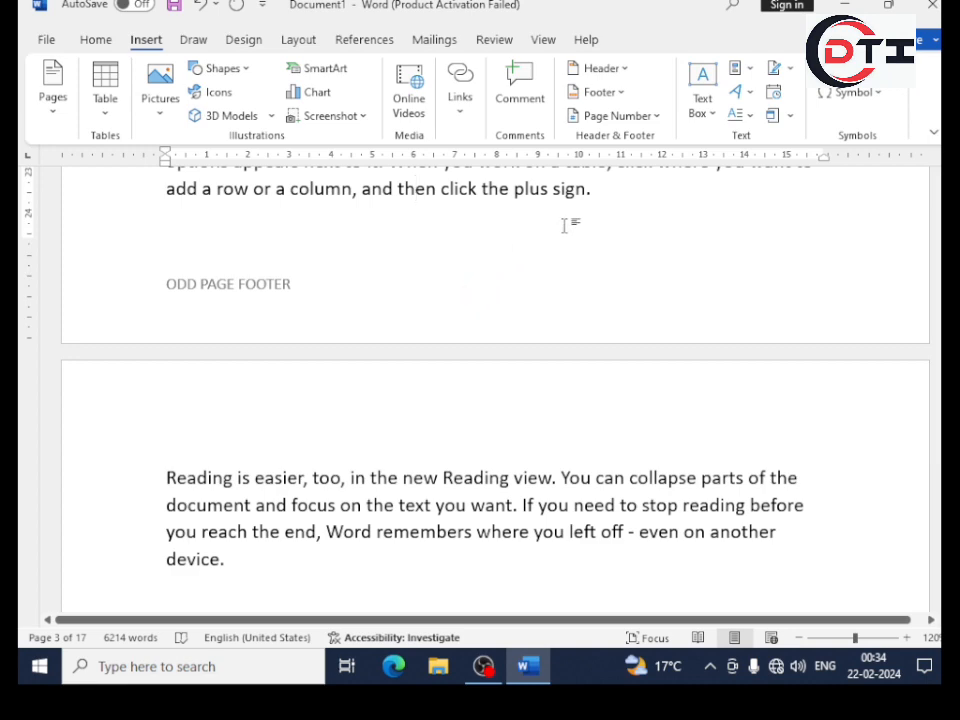
{"action": "left_click", "coordinate": [620, 95]}
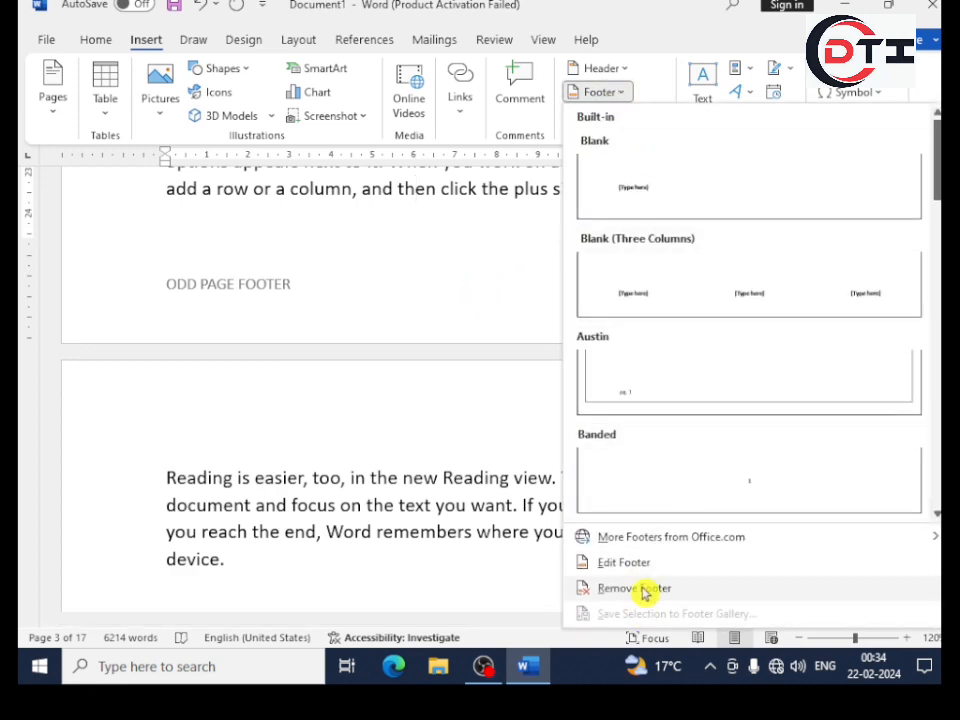
{"action": "left_click", "coordinate": [643, 589]}
Insert page numbers at the top of the page in the centred Plain Number 2 style.
{"action": "scroll", "coordinate": [443, 530], "scroll_direction": "down", "scroll_amount": 12}
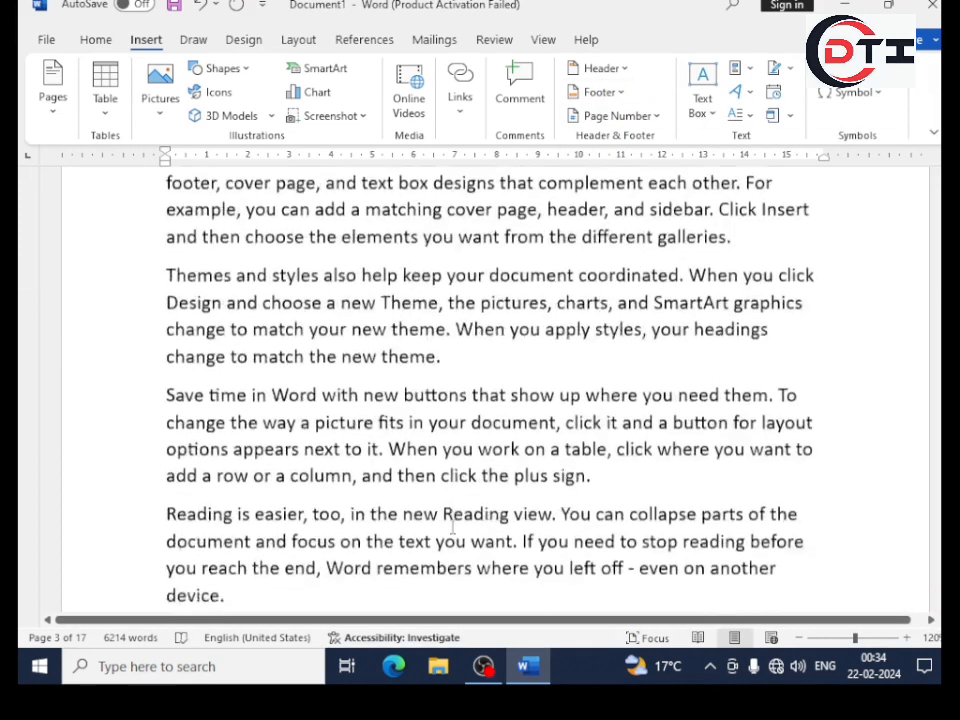
{"action": "scroll", "coordinate": [455, 533], "scroll_direction": "down", "scroll_amount": 8}
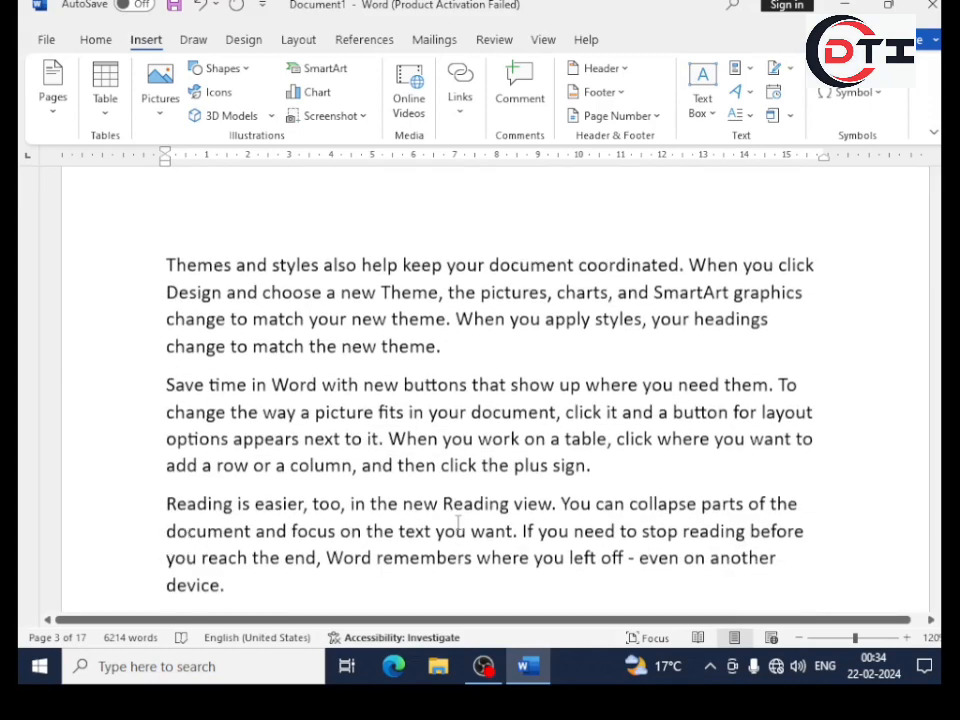
{"action": "scroll", "coordinate": [478, 520], "scroll_direction": "down", "scroll_amount": 8}
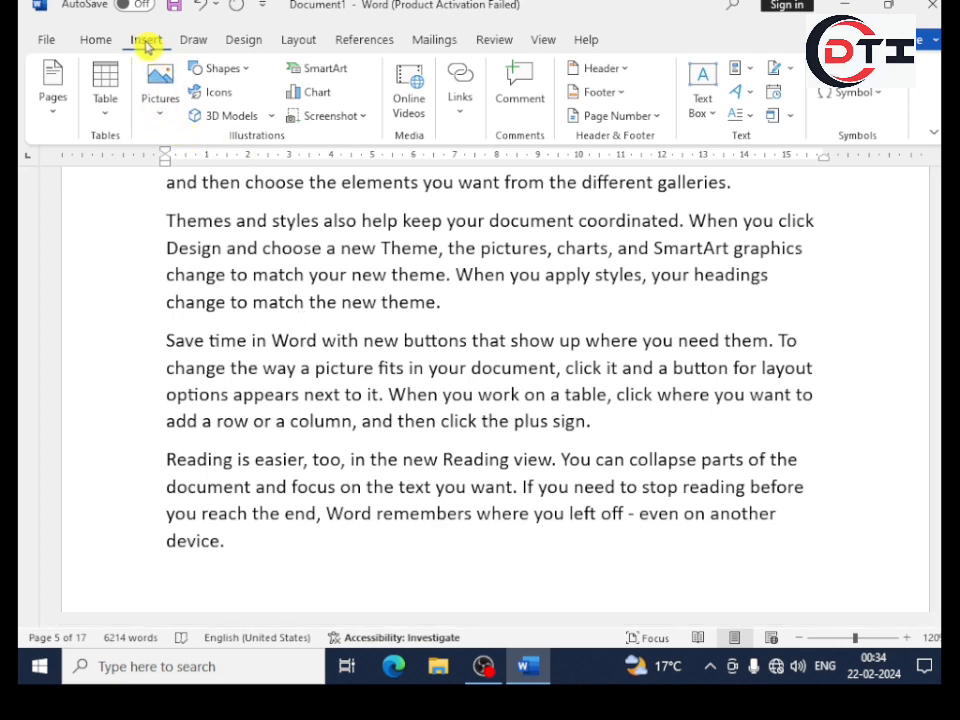
{"action": "left_click", "coordinate": [645, 122]}
{"action": "mouse_move", "coordinate": [655, 162]}
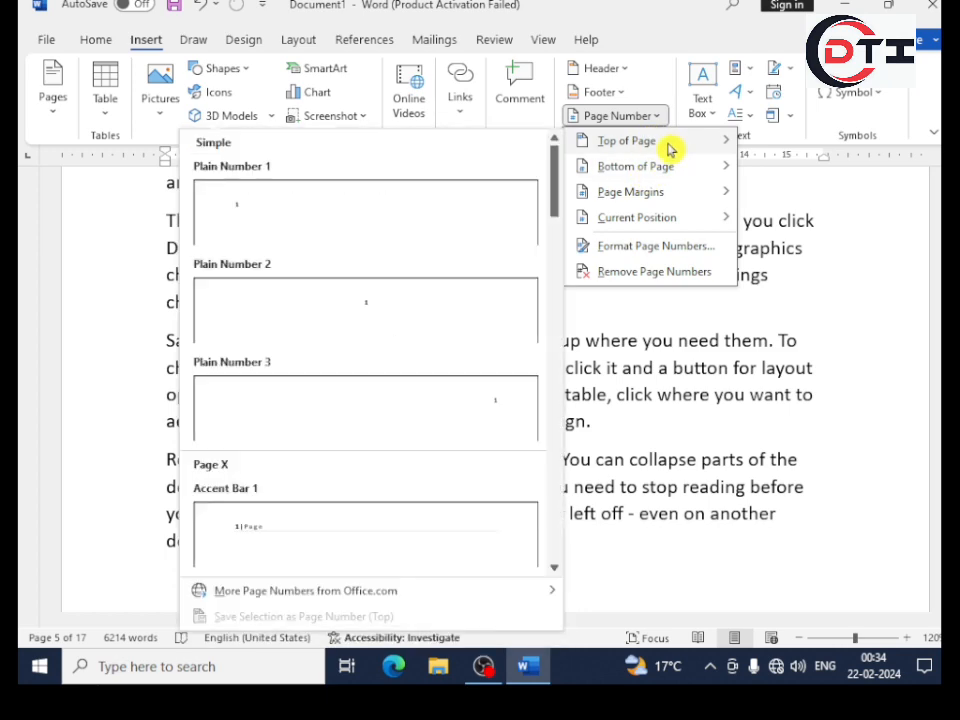
{"action": "left_click", "coordinate": [367, 313]}
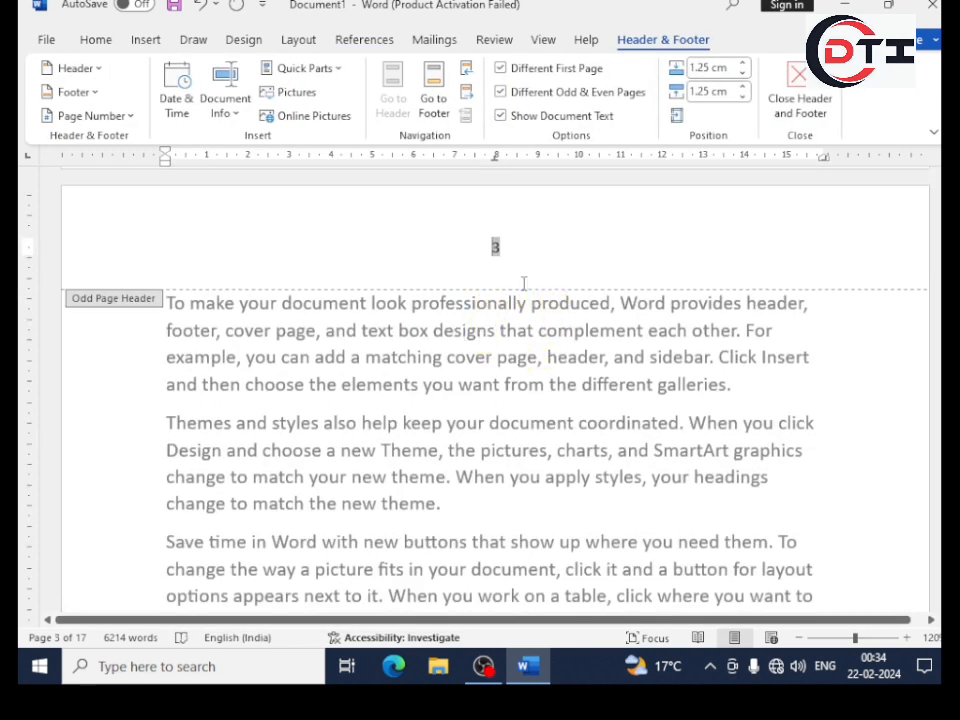
Turn off Different First Page and Different Odd & Even Pages for the headers, and leave header editing.
{"action": "scroll", "coordinate": [528, 280], "scroll_direction": "up", "scroll_amount": 10}
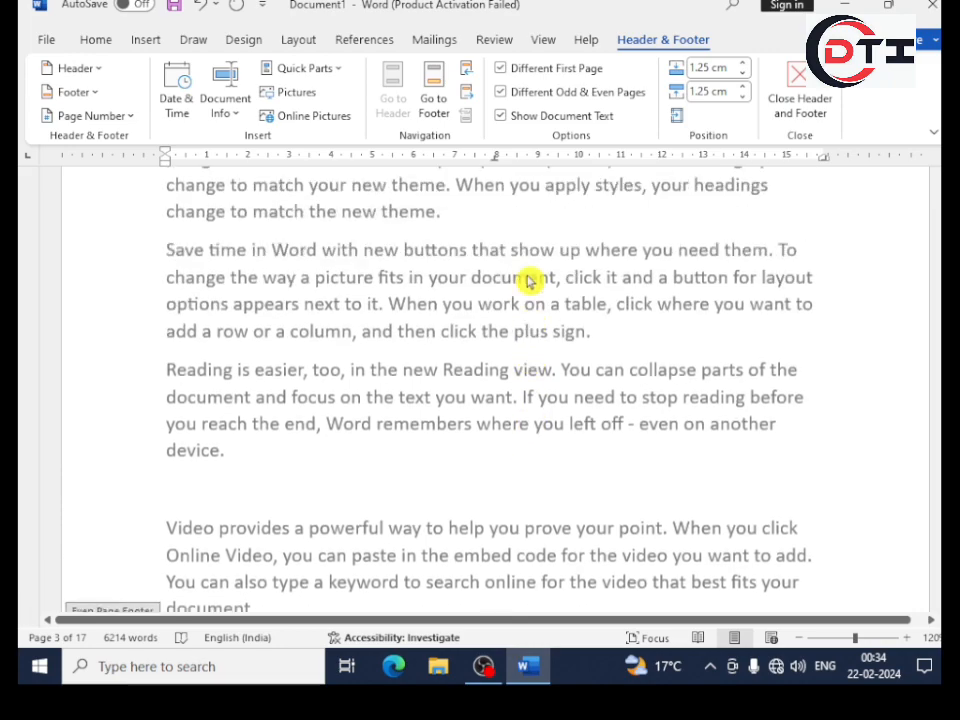
{"action": "scroll", "coordinate": [530, 275], "scroll_direction": "up", "scroll_amount": 10}
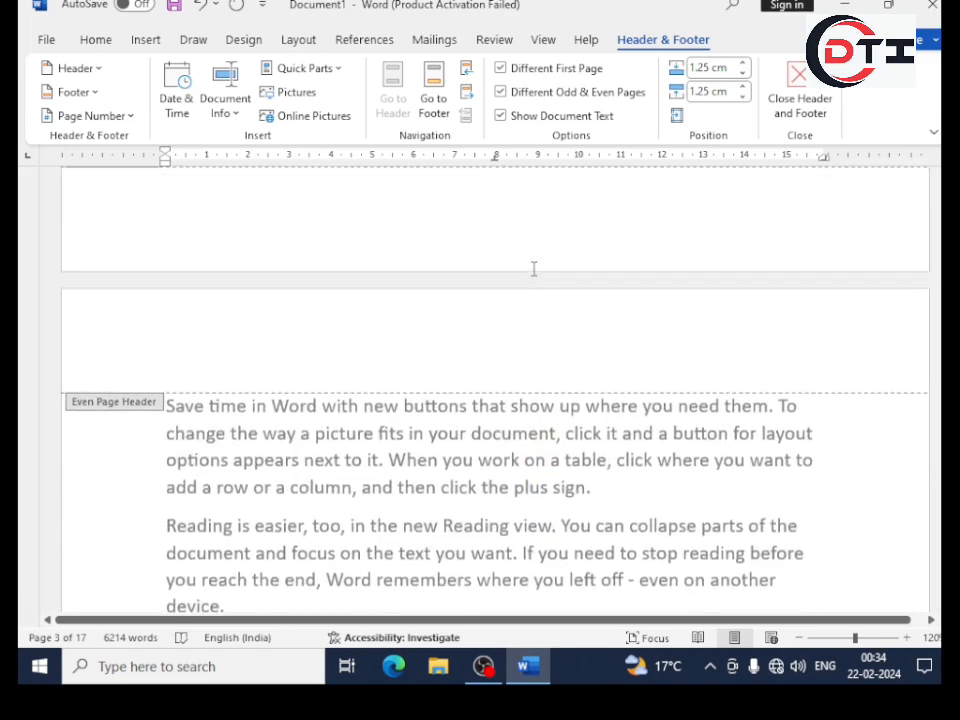
{"action": "scroll", "coordinate": [535, 269], "scroll_direction": "up", "scroll_amount": 10}
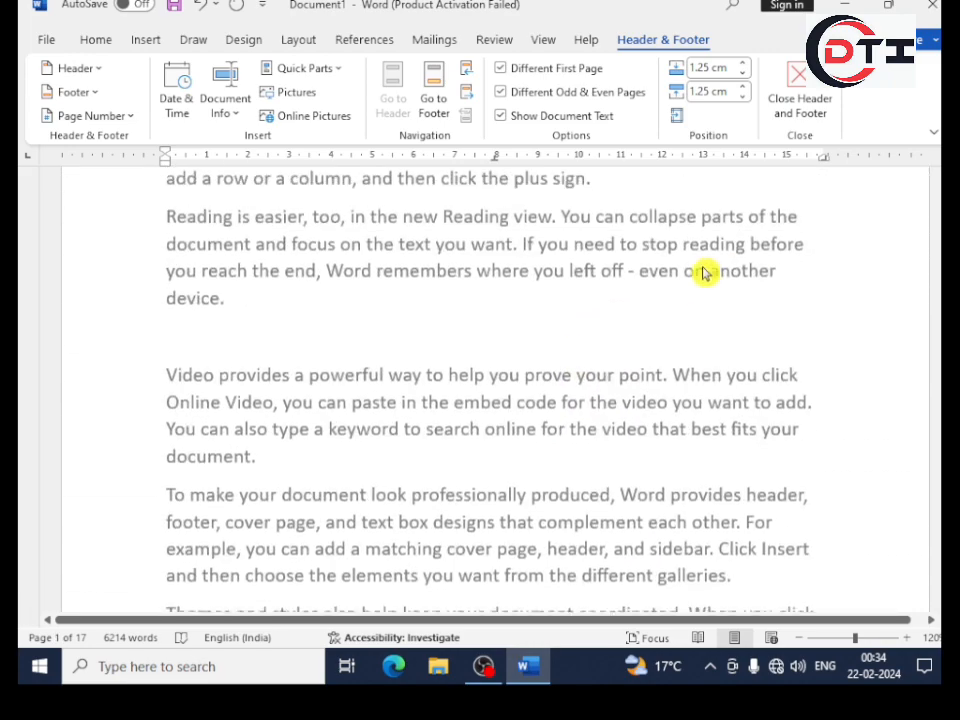
{"action": "scroll", "coordinate": [760, 262], "scroll_direction": "up", "scroll_amount": 5}
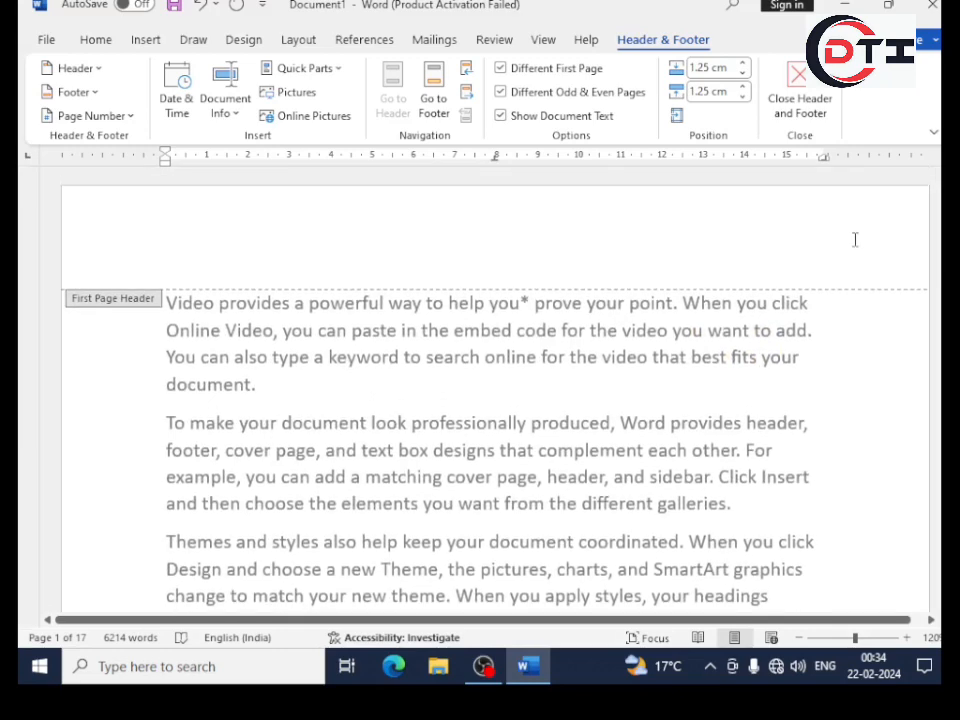
{"action": "left_click", "coordinate": [502, 70]}
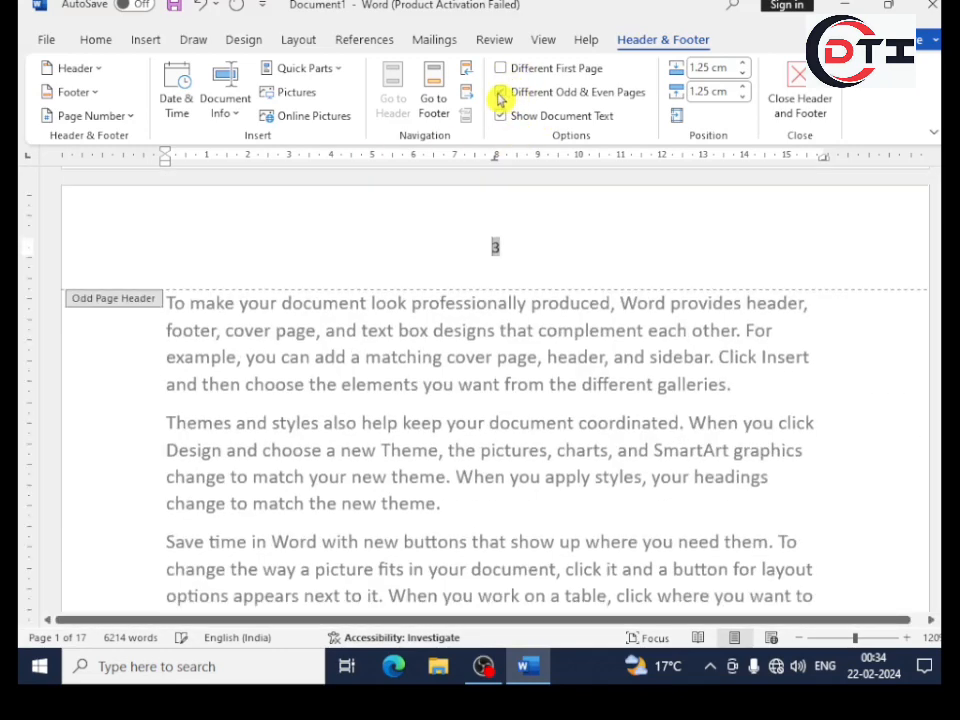
{"action": "left_click", "coordinate": [501, 92]}
{"action": "scroll", "coordinate": [549, 230], "scroll_direction": "up", "scroll_amount": 12}
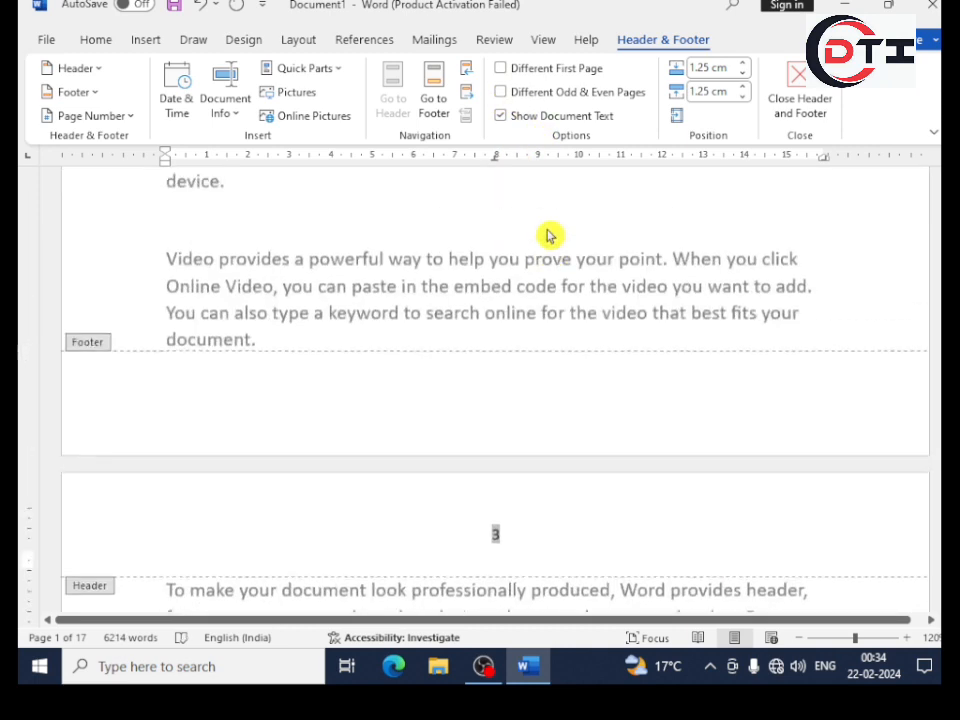
{"action": "scroll", "coordinate": [553, 212], "scroll_direction": "up", "scroll_amount": 5}
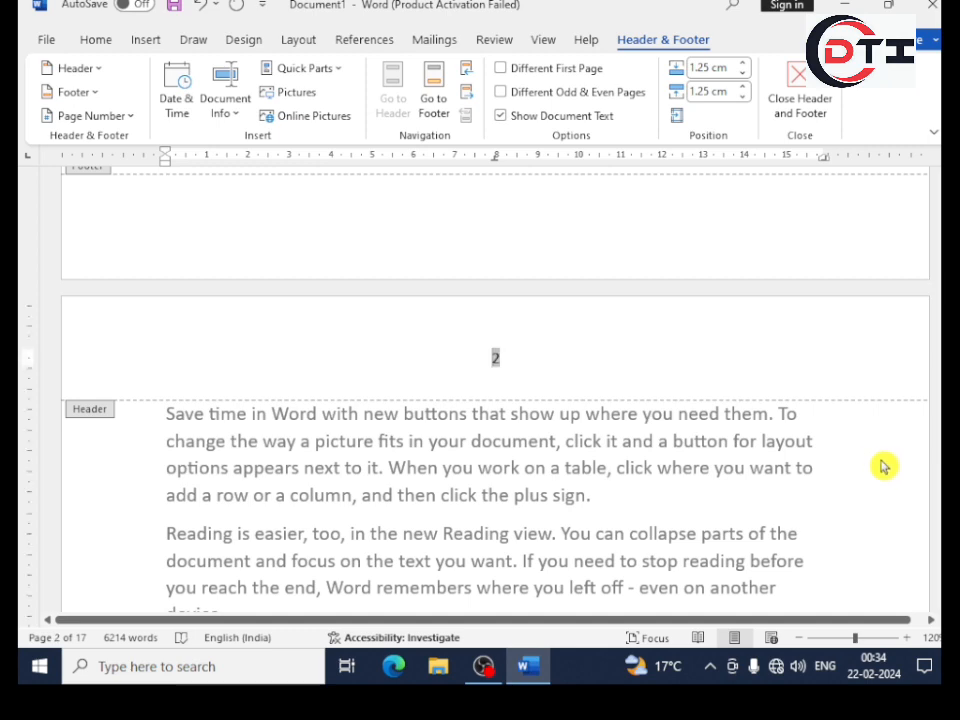
{"action": "double_click", "coordinate": [884, 466]}
Check the page numbers in the headers of pages 1, 2 and 3.
{"action": "scroll", "coordinate": [830, 425], "scroll_direction": "down", "scroll_amount": 7}
{"action": "scroll", "coordinate": [830, 425], "scroll_direction": "up", "scroll_amount": 1}
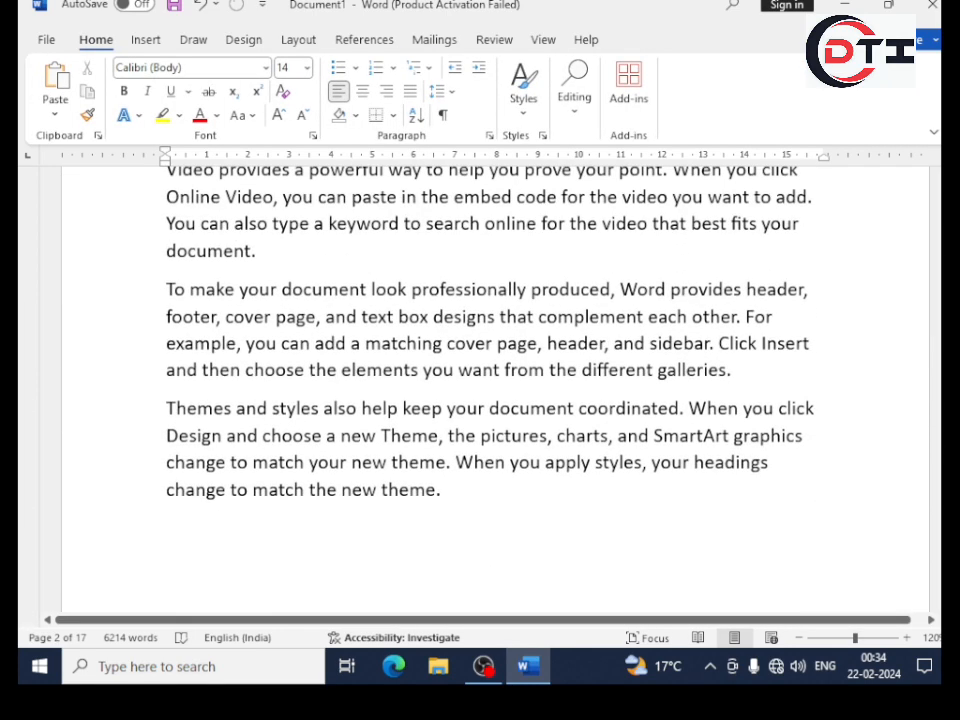
{"action": "scroll", "coordinate": [495, 400], "scroll_direction": "up", "scroll_amount": 3}
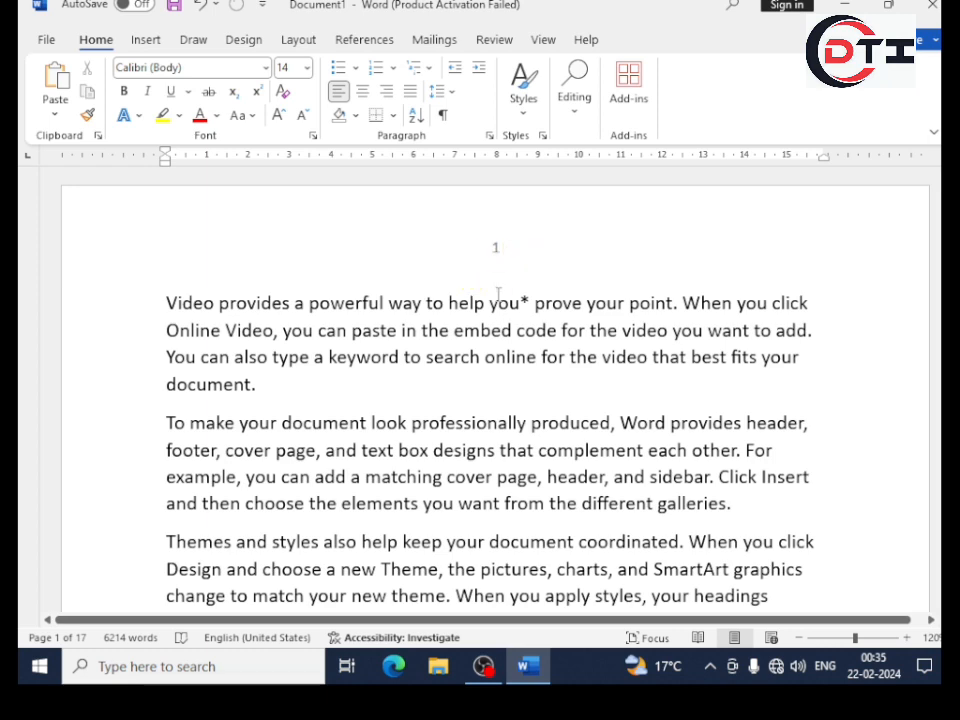
{"action": "scroll", "coordinate": [497, 294], "scroll_direction": "down", "scroll_amount": 18}
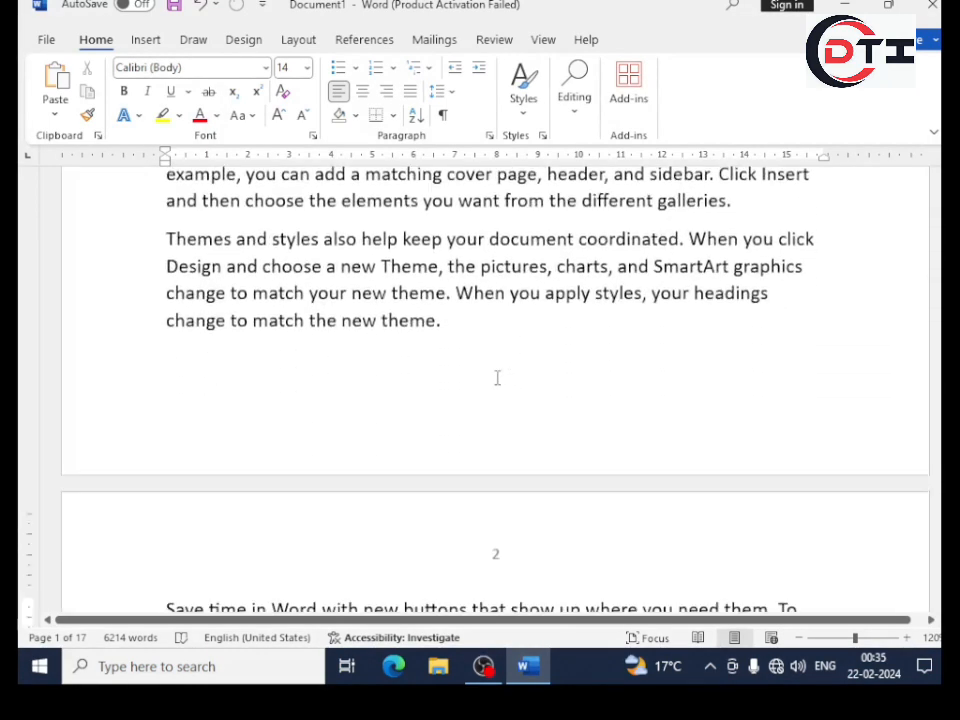
{"action": "scroll", "coordinate": [497, 378], "scroll_direction": "down", "scroll_amount": 4}
{"action": "scroll", "coordinate": [508, 358], "scroll_direction": "down", "scroll_amount": 14}
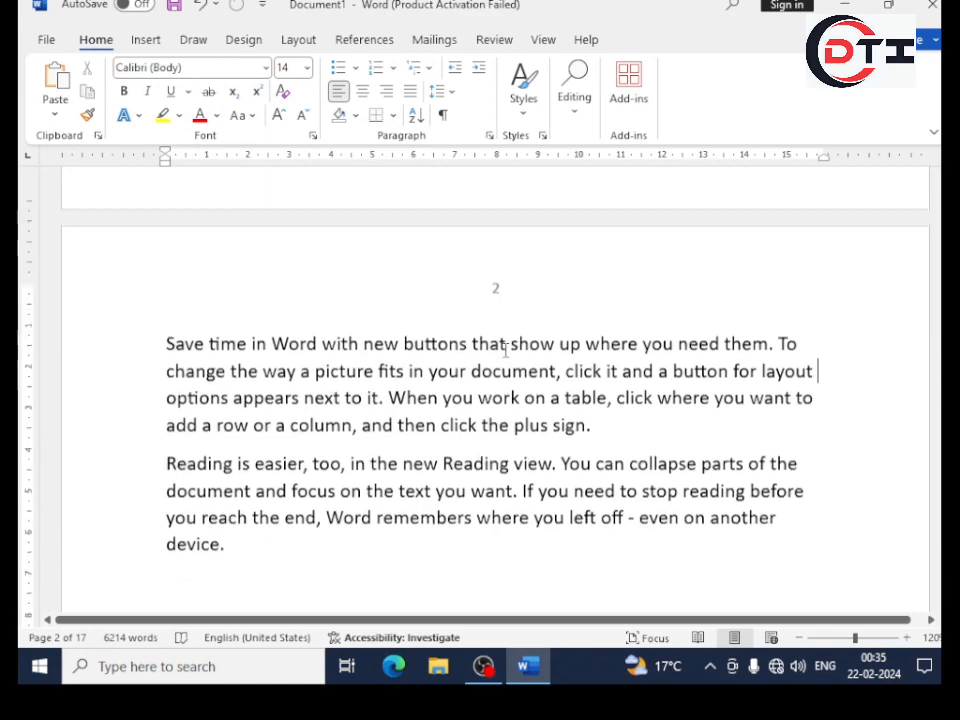
{"action": "scroll", "coordinate": [507, 339], "scroll_direction": "down", "scroll_amount": 12}
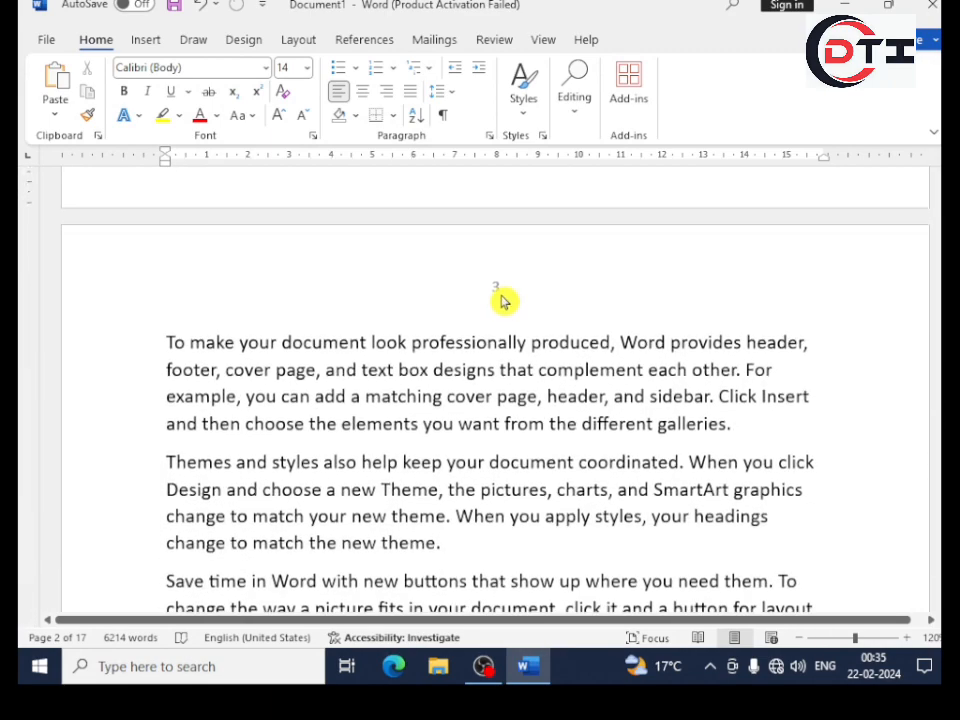
{"action": "scroll", "coordinate": [503, 300], "scroll_direction": "down", "scroll_amount": 4}
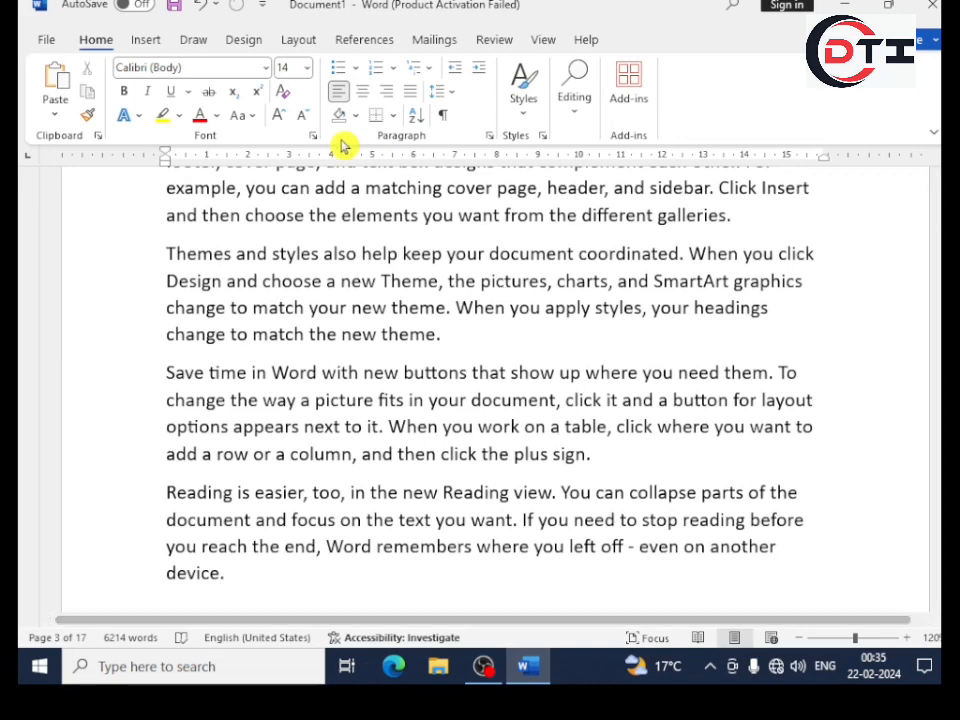
Bring up the insertion commands for headers, footers and page numbers.
{"action": "left_click", "coordinate": [147, 46]}
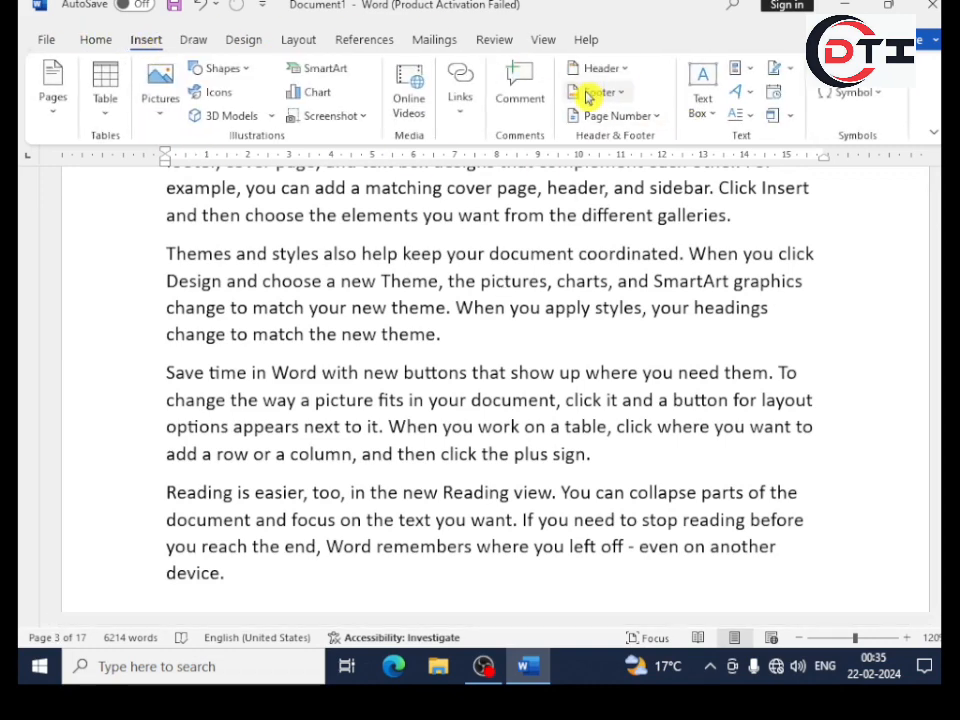